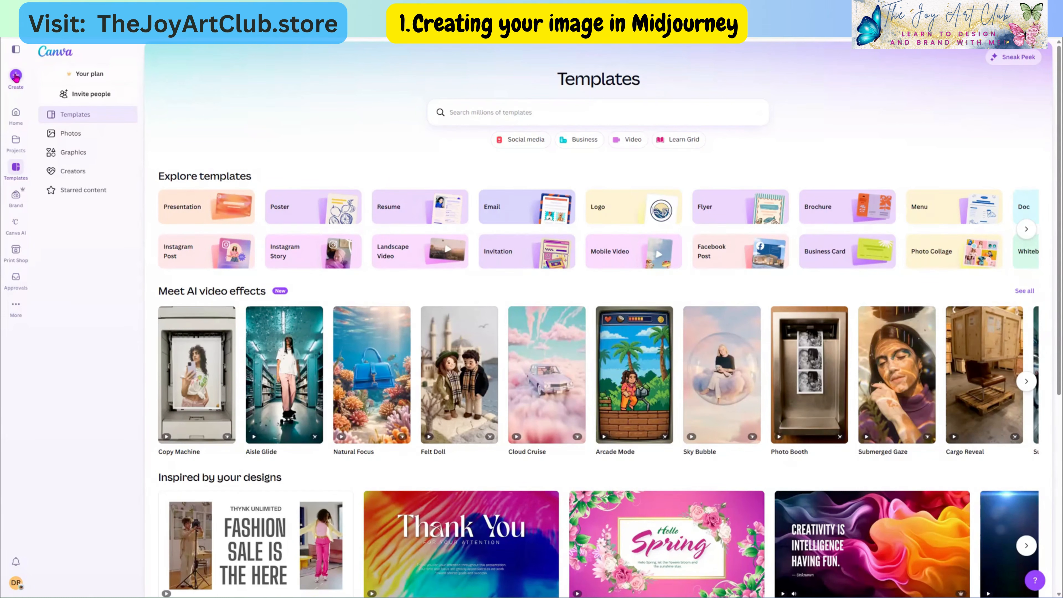
Step: Create a new blank custom-size design measuring 12 × 12 in
left_click(16, 76)
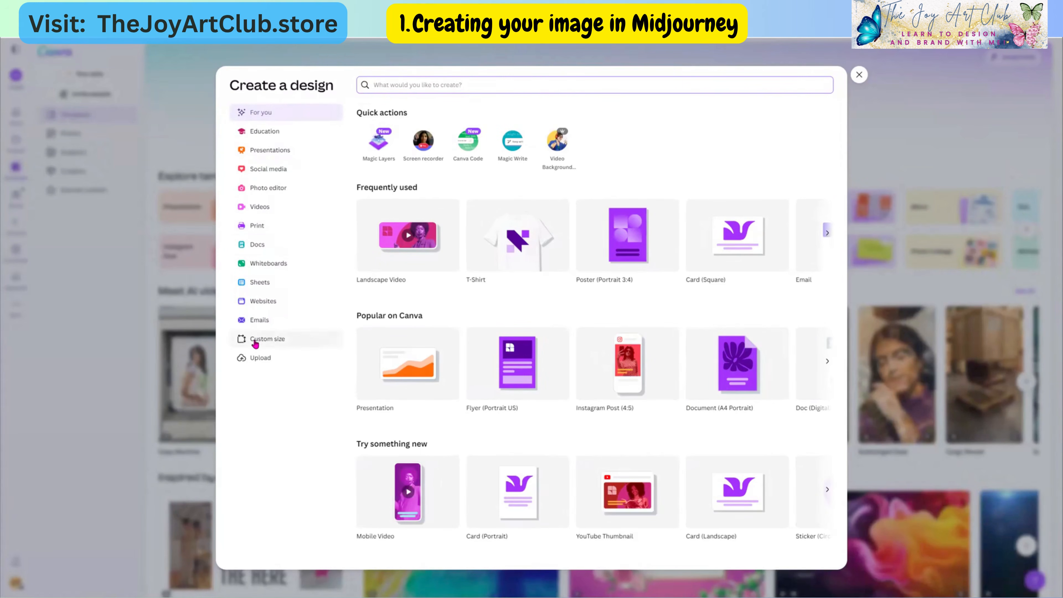
left_click(255, 341)
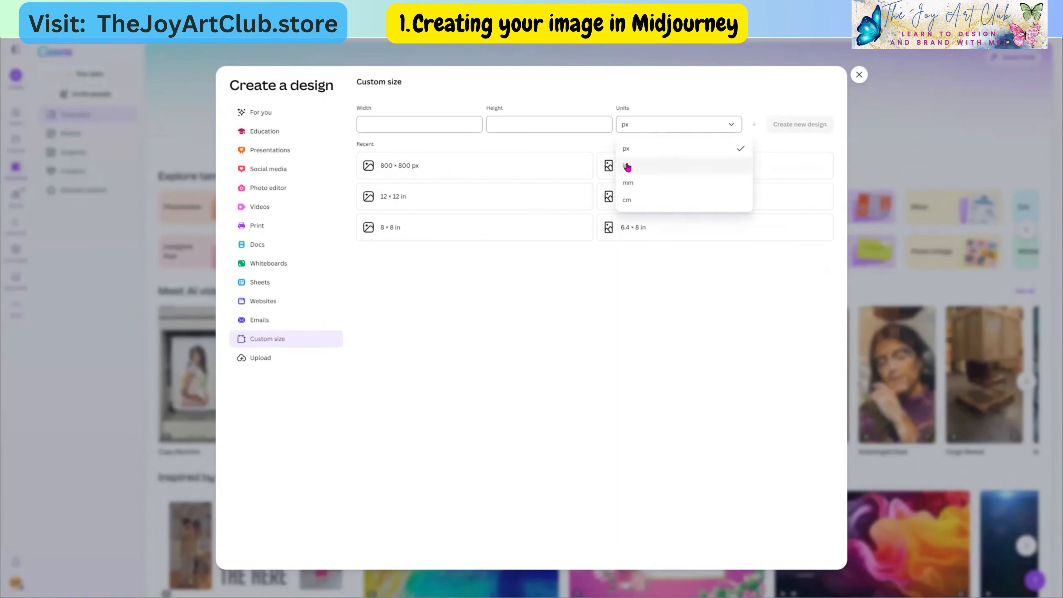
left_click(399, 125)
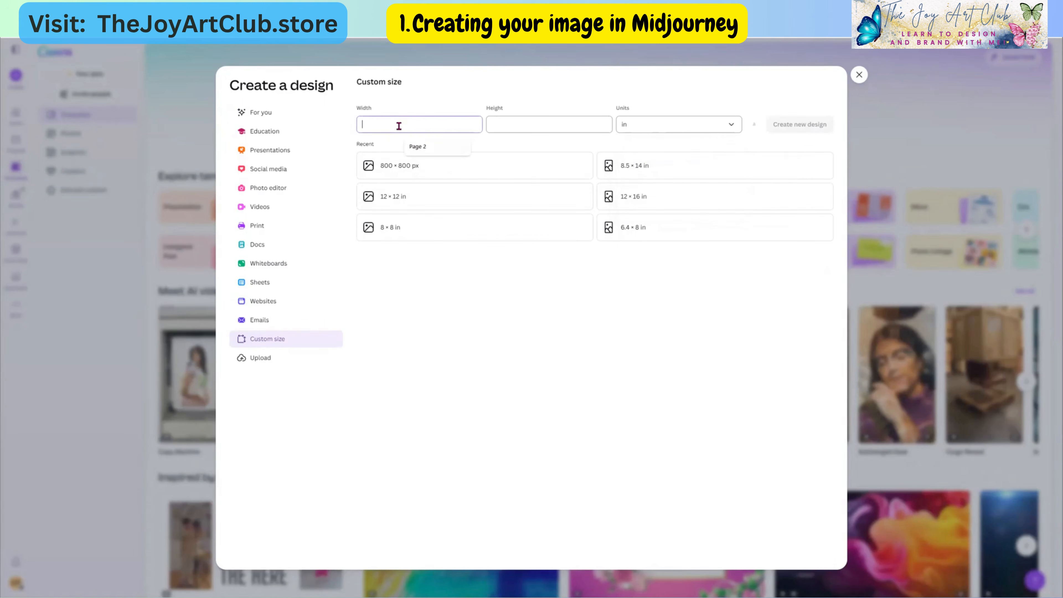
left_click(552, 127)
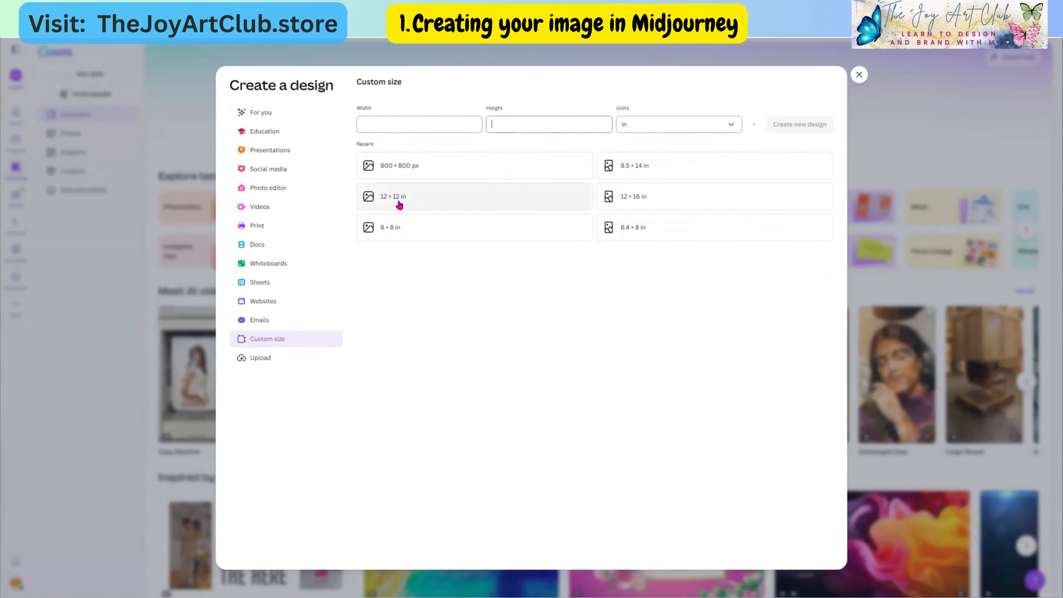
left_click(387, 200)
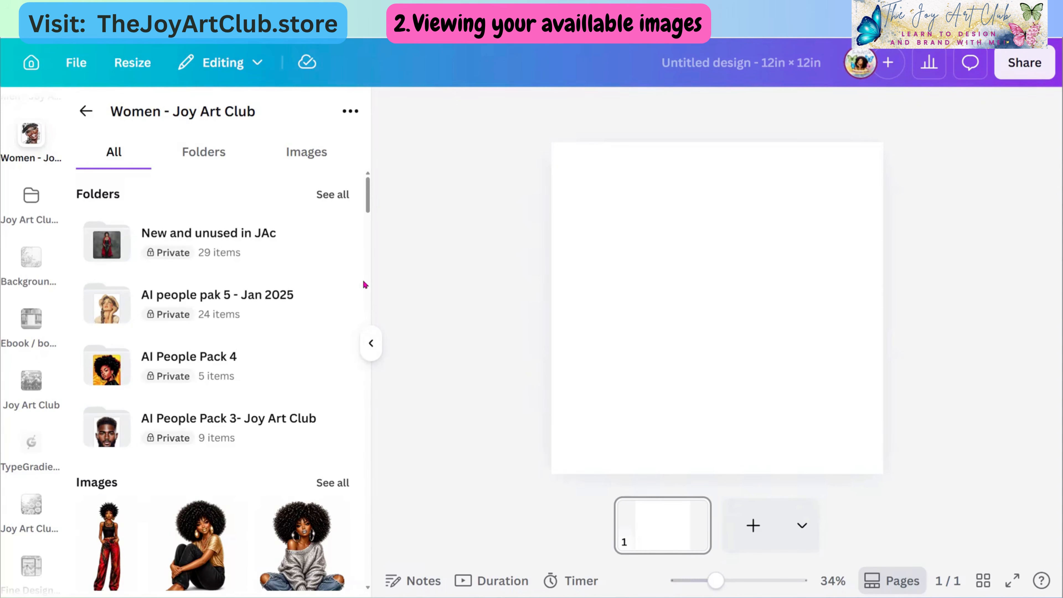
Step: Find the portrait of the woman with a large afro and patchwork blazer in the Women - Joy Art Club folder and add it
scroll(280, 334, "down", 4)
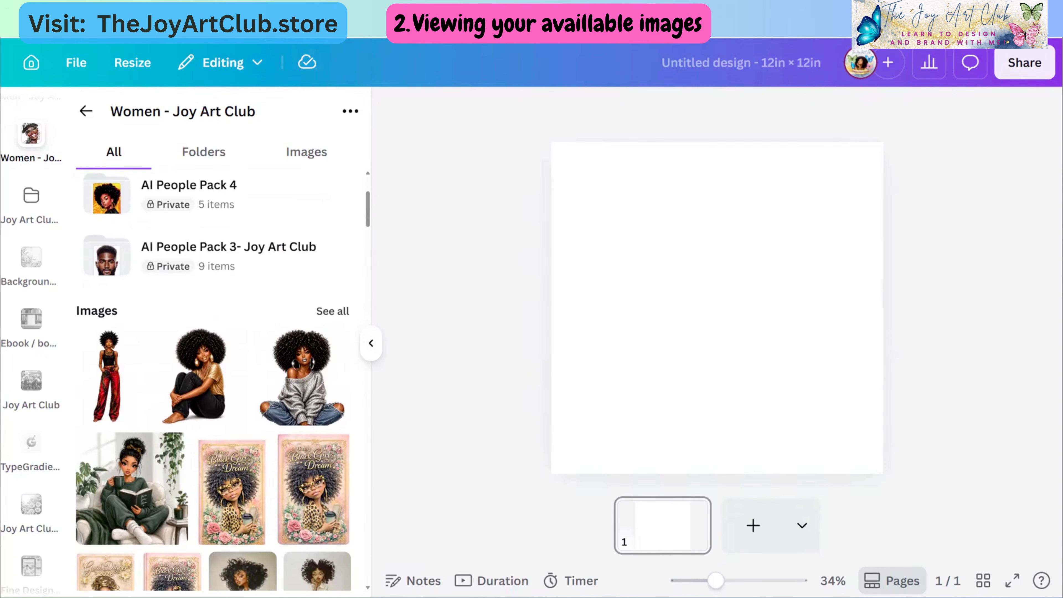
scroll(355, 446, "down", 5)
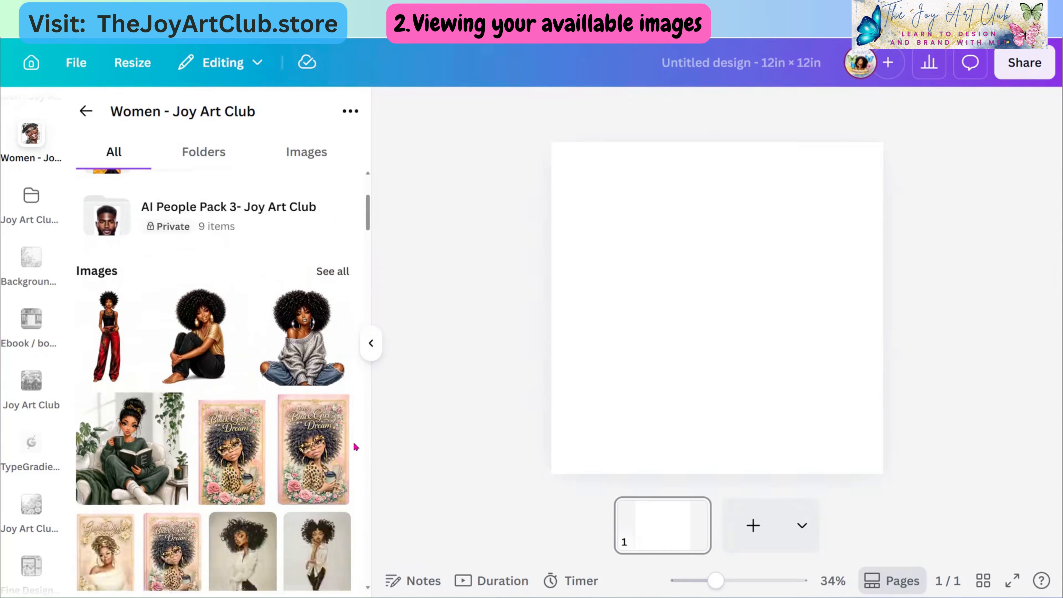
scroll(355, 446, "down", 5)
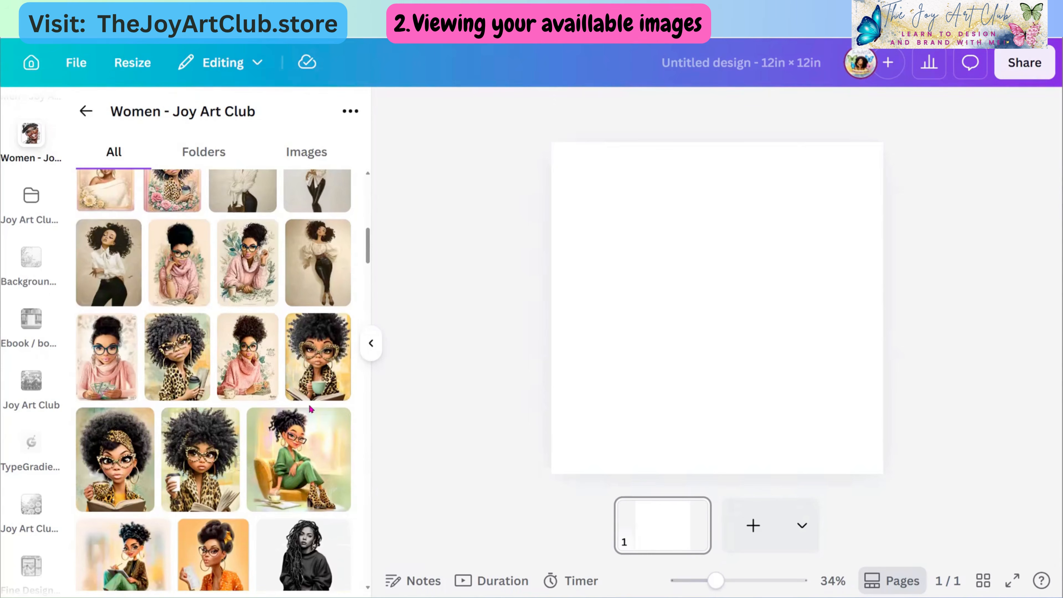
scroll(309, 404, "down", 3)
scroll(309, 407, "down", 3)
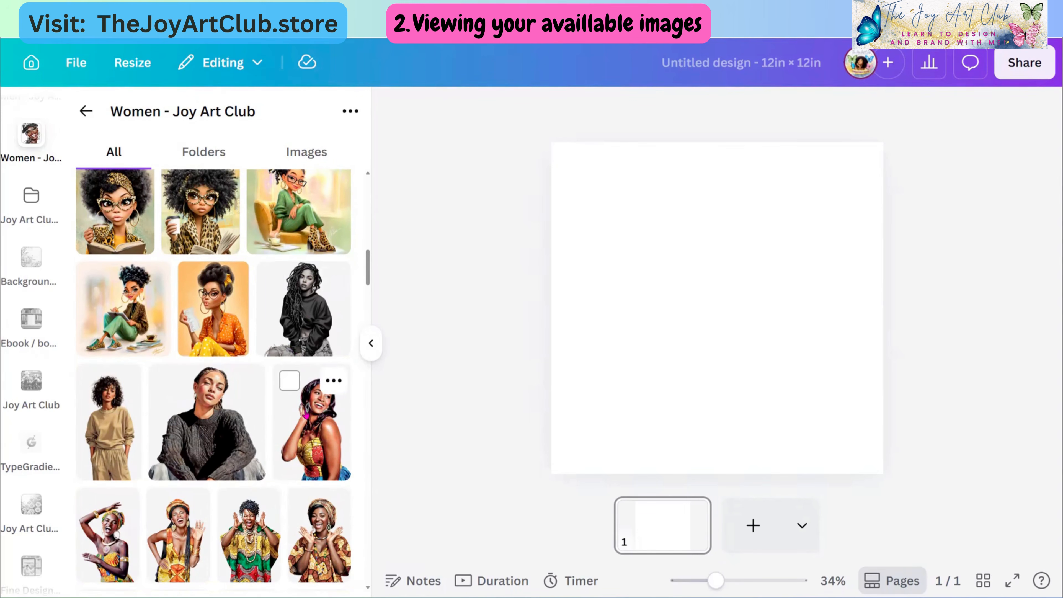
scroll(306, 414, "down", 2)
scroll(306, 415, "down", 10)
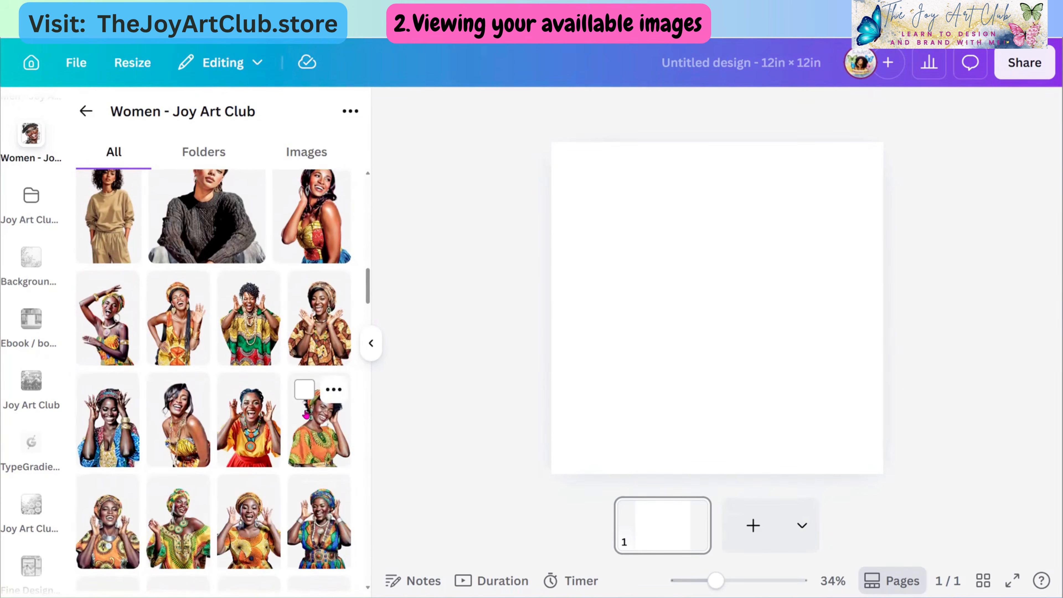
scroll(306, 415, "down", 6)
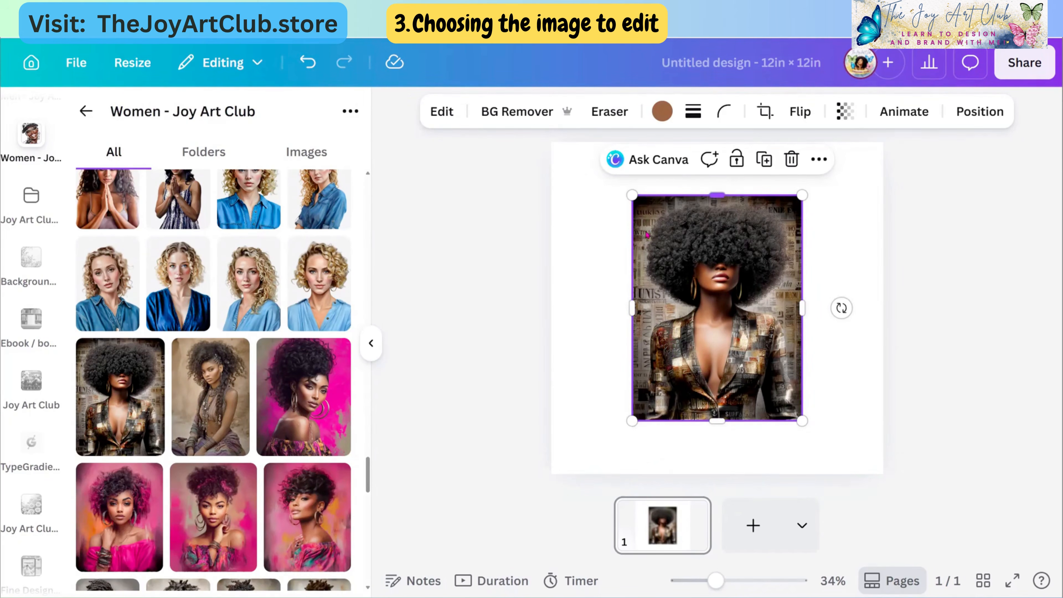
Step: Remove the portrait's background and enlarge the cut-out woman so she fills most of the page, centred
left_click(511, 111)
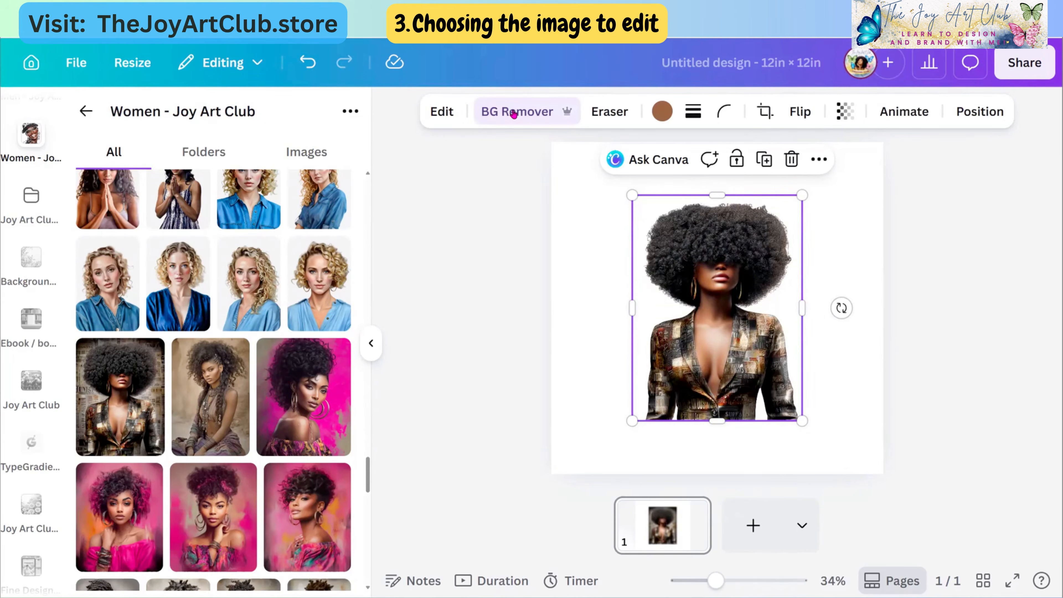
left_click(856, 294)
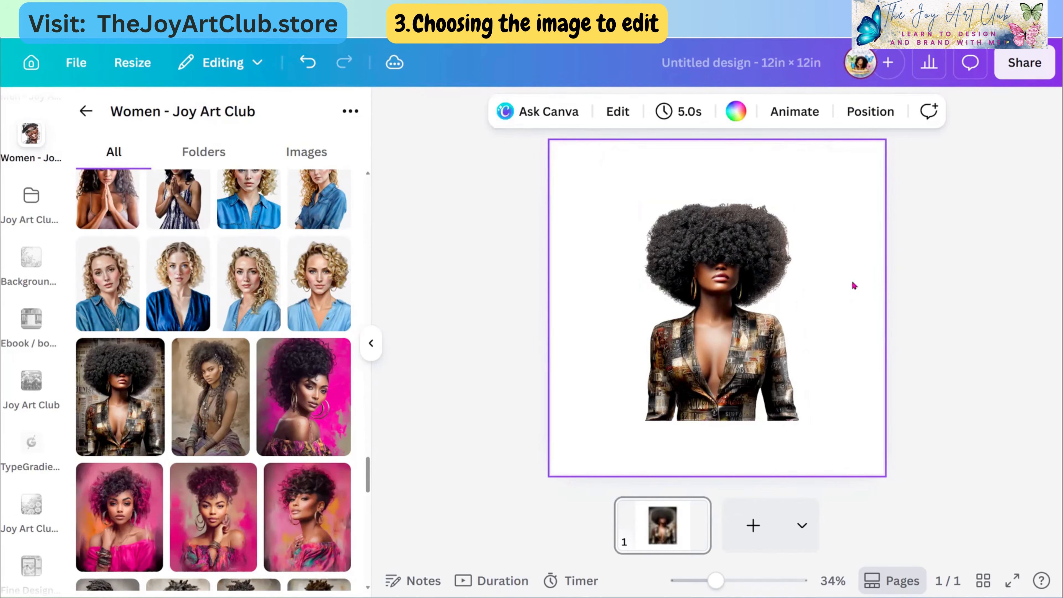
left_click_drag(754, 331, 730, 279)
left_click_drag(777, 367, 835, 419)
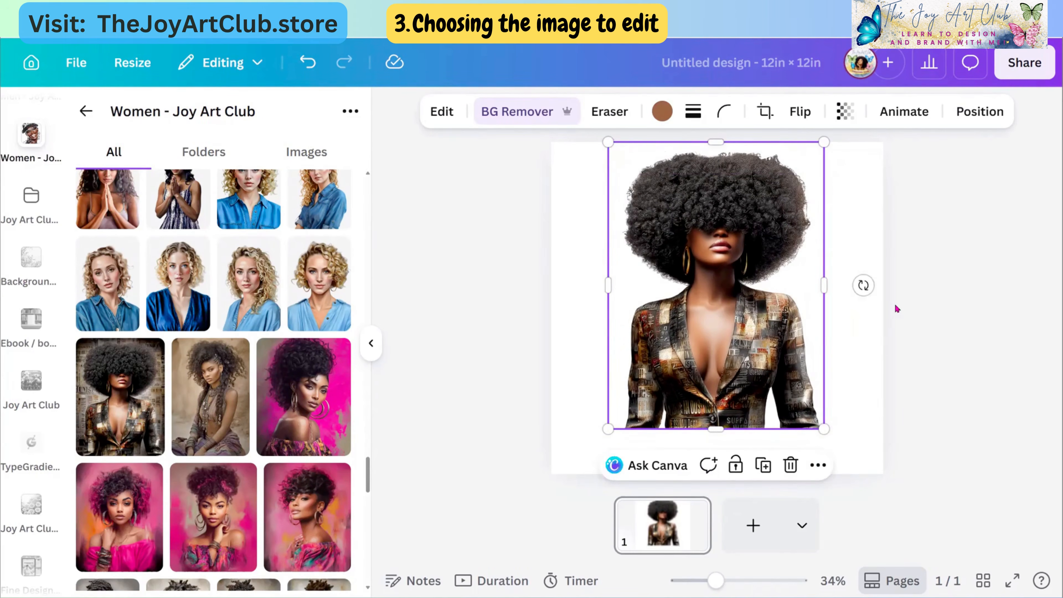
left_click(840, 234)
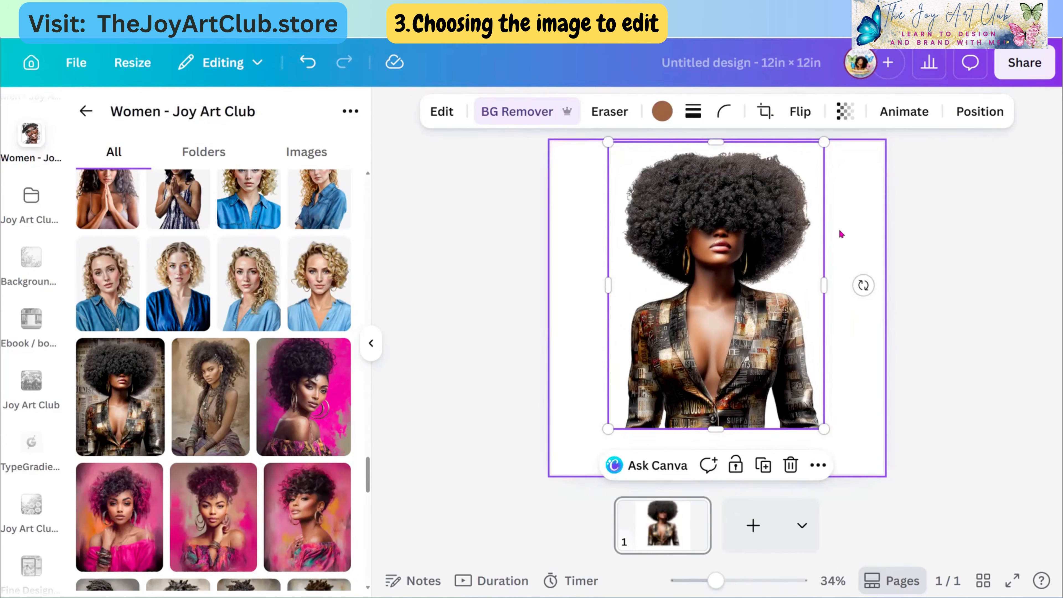
left_click(700, 253)
left_click_drag(700, 252, 702, 276)
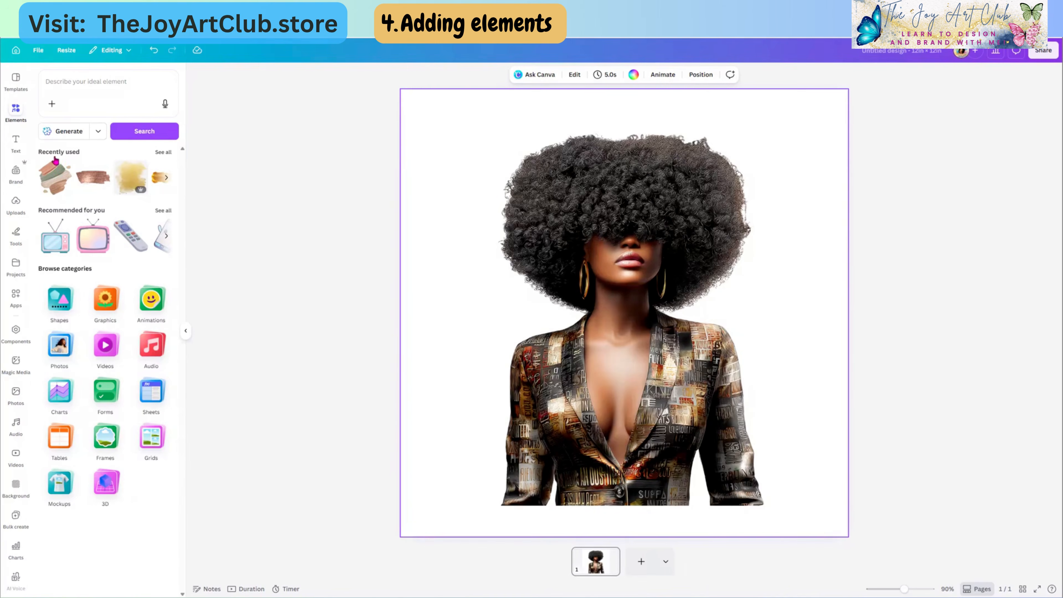
Step: Add four recently used paint elements: the gold watercolour splash, rose-gold glitter stroke, multicoloured paint swatches and gold brush stroke
left_click(163, 153)
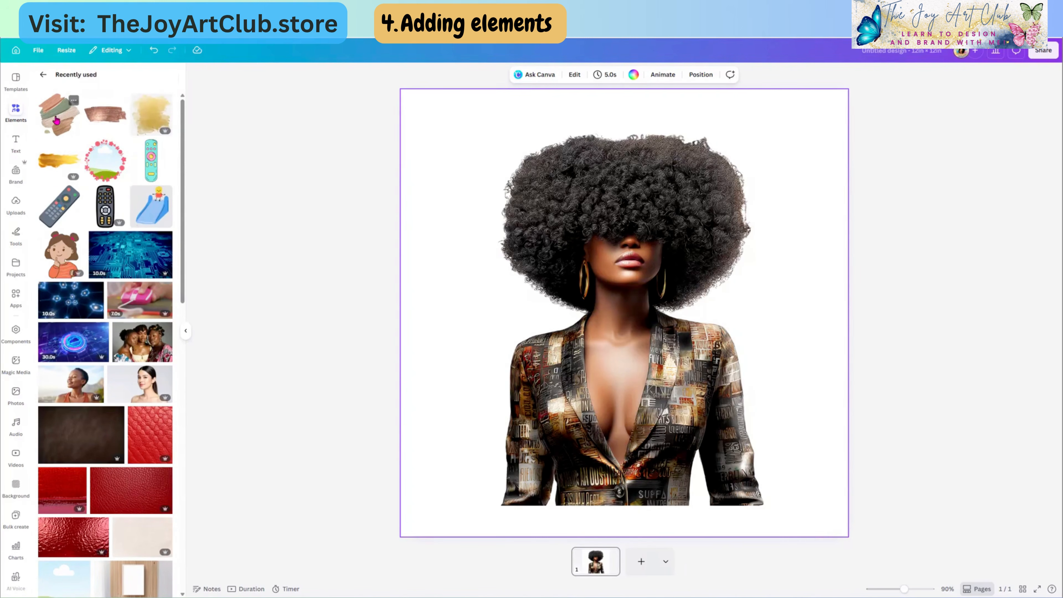
left_click(148, 121)
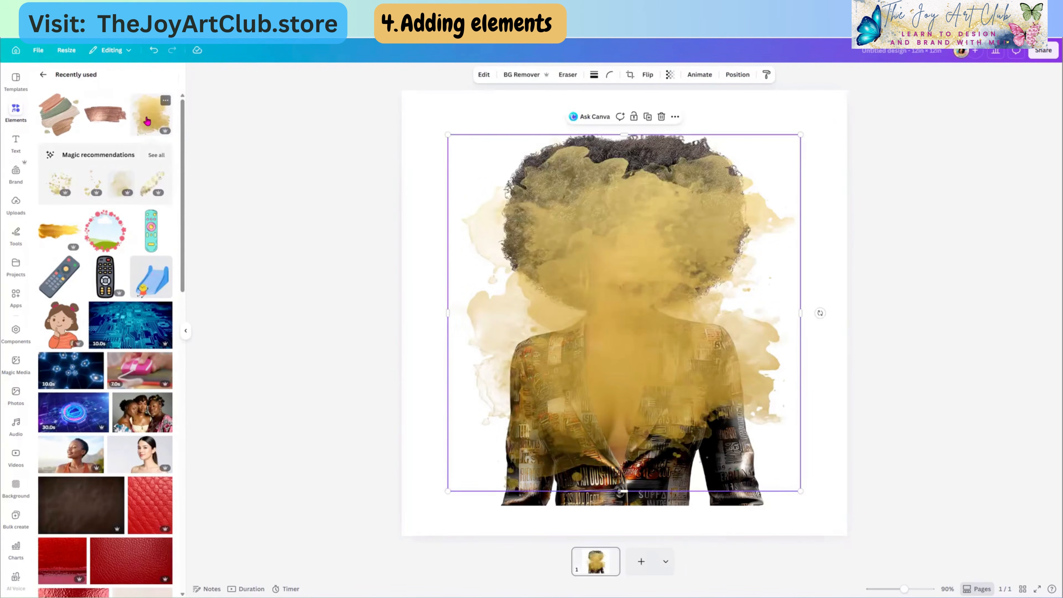
left_click(107, 121)
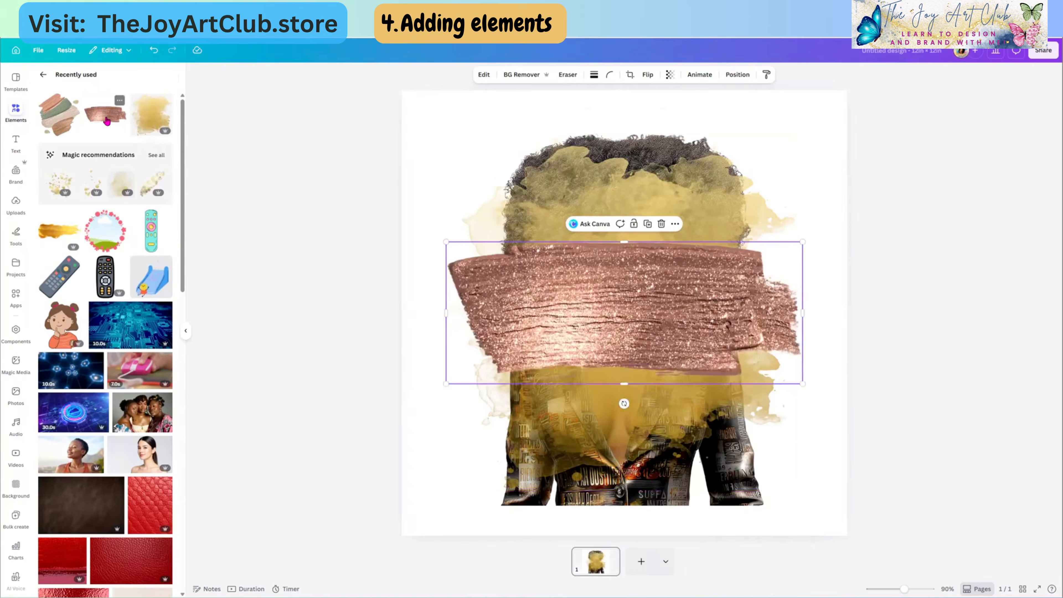
left_click(58, 112)
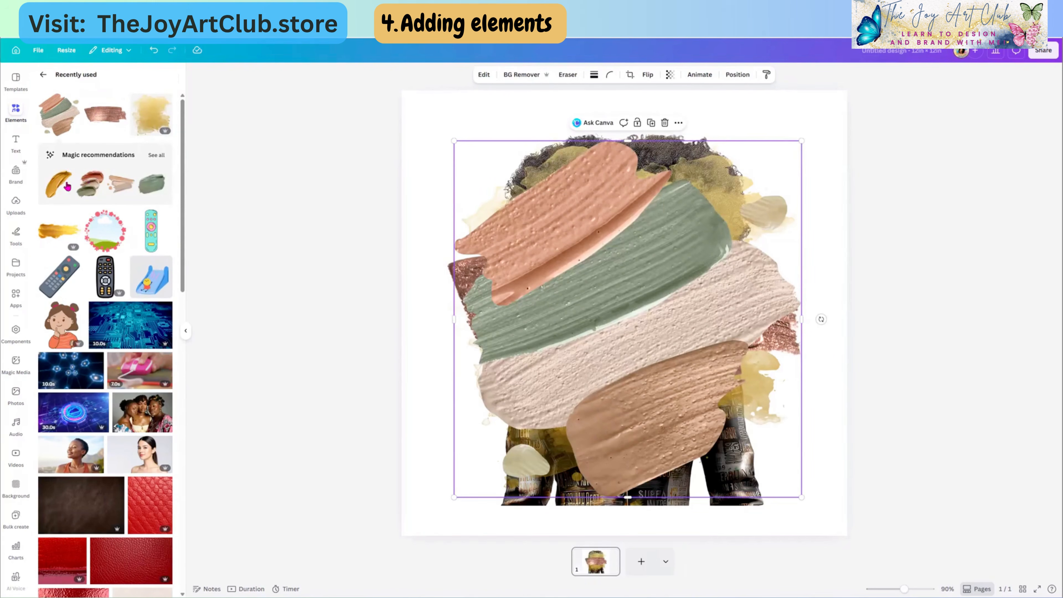
left_click(49, 230)
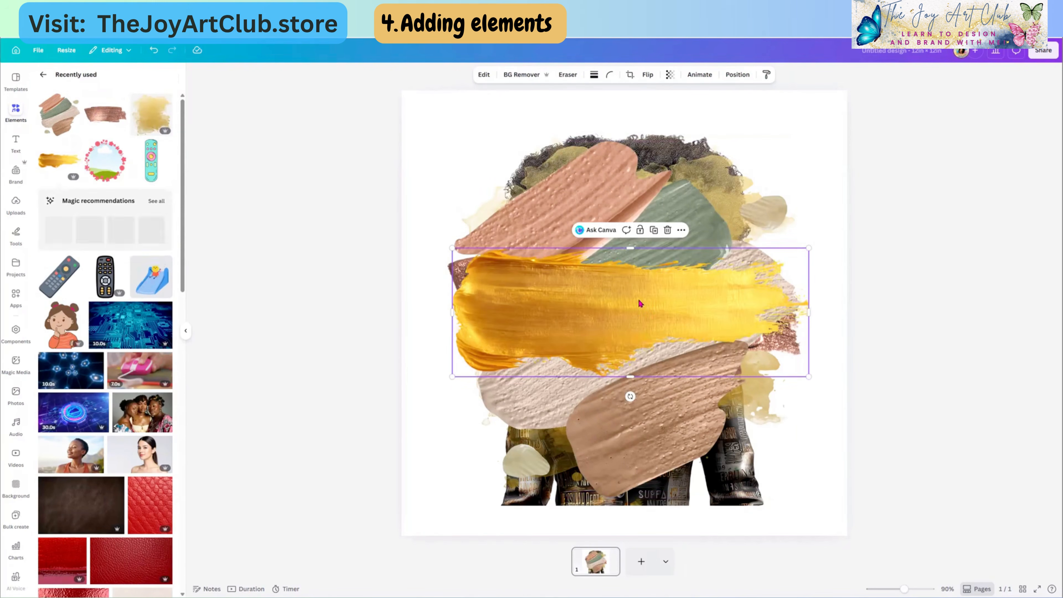
Step: Enlarge the multicoloured paint swatches to about 11 × 11.3 in and send them to the back of the page
left_click(687, 179)
mouse_move(687, 180)
left_mouse_down()
mouse_move(592, 124)
mouse_move(677, 144)
mouse_move(667, 147)
left_mouse_up()
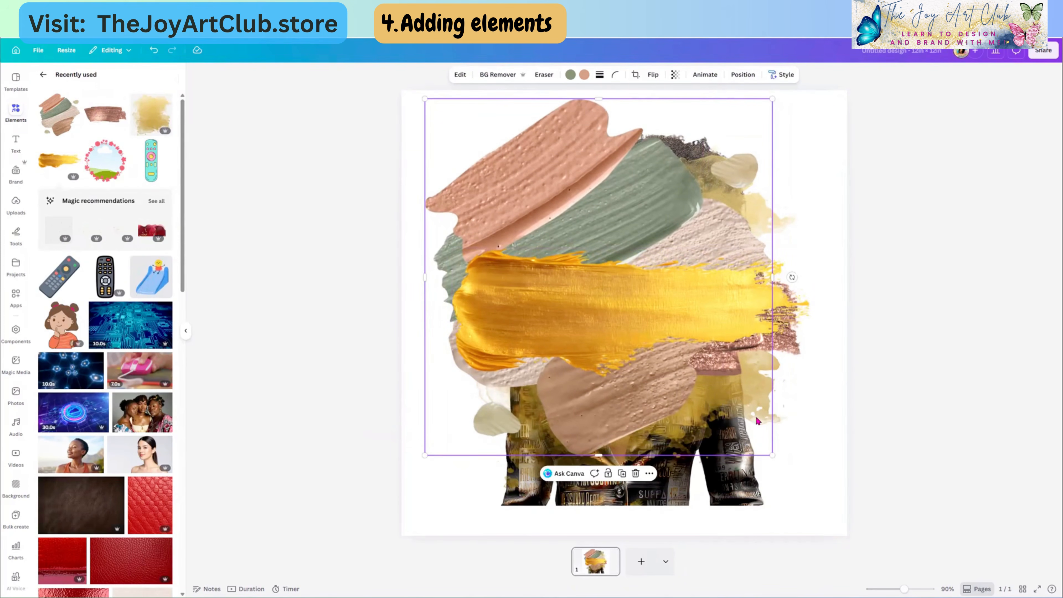
left_click_drag(772, 452, 832, 516)
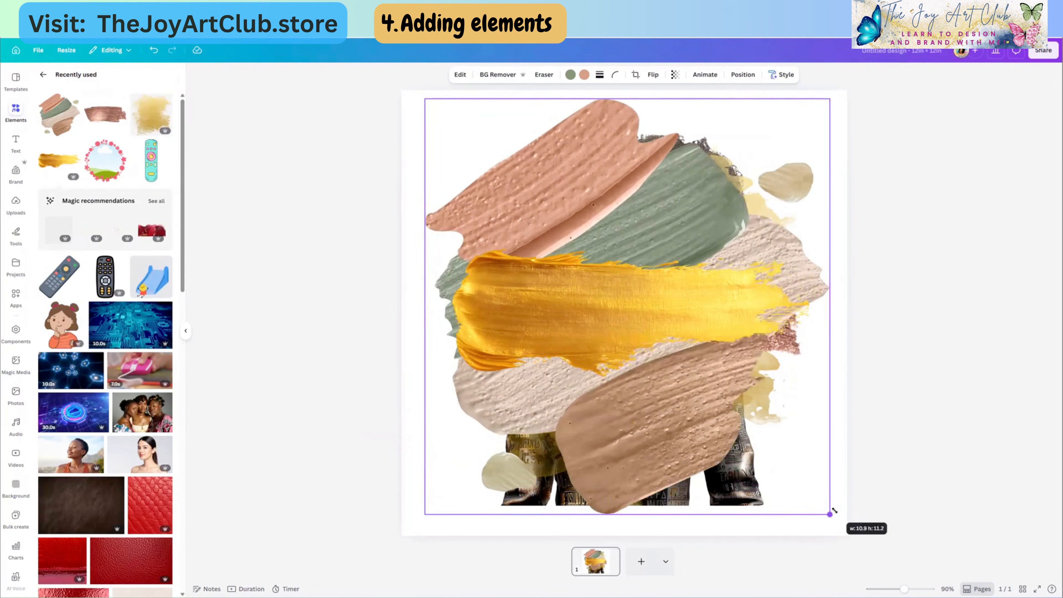
right_click(698, 200)
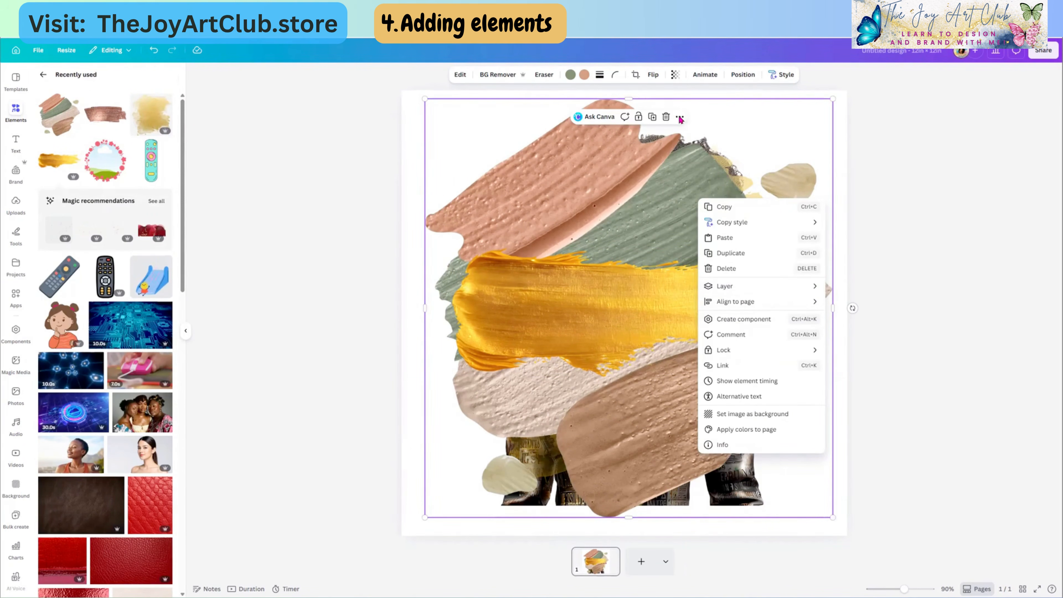
mouse_move(727, 289)
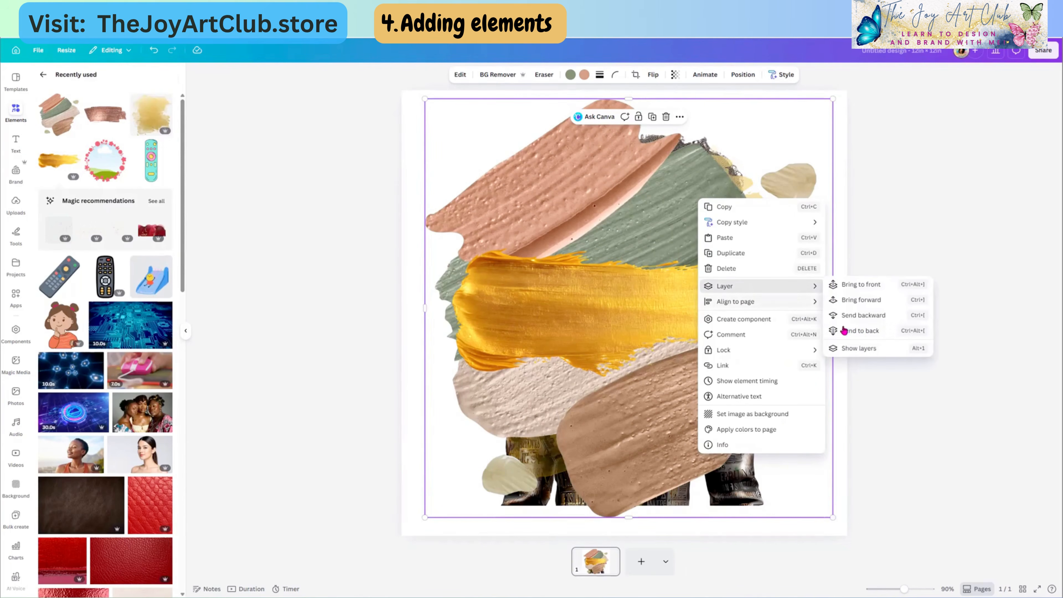
left_click(861, 332)
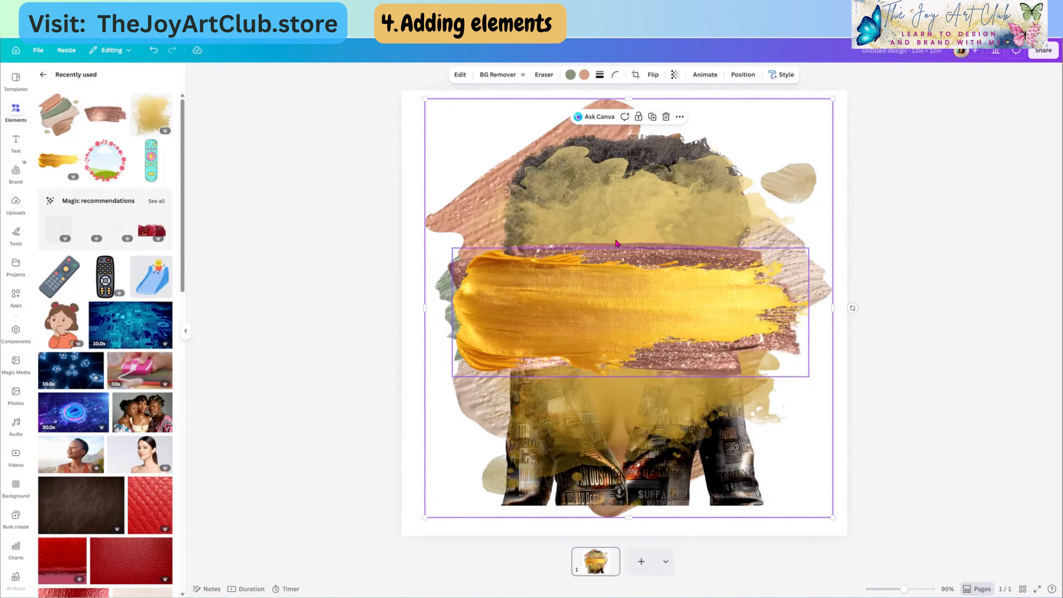
Step: Move the woman's layer to the top of the layer stack, above all the paint elements
left_click(742, 75)
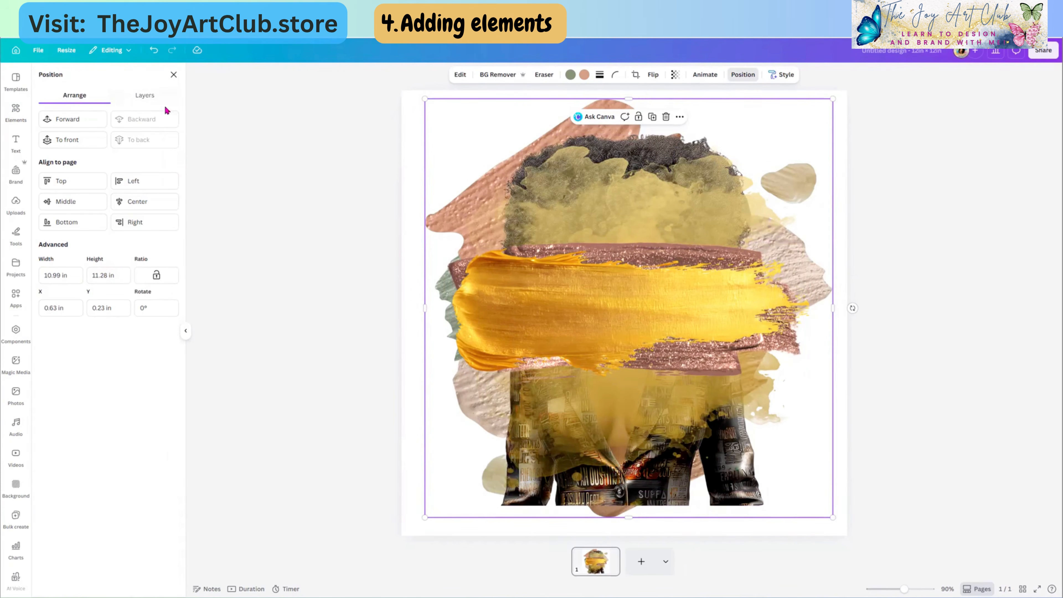
left_click(147, 98)
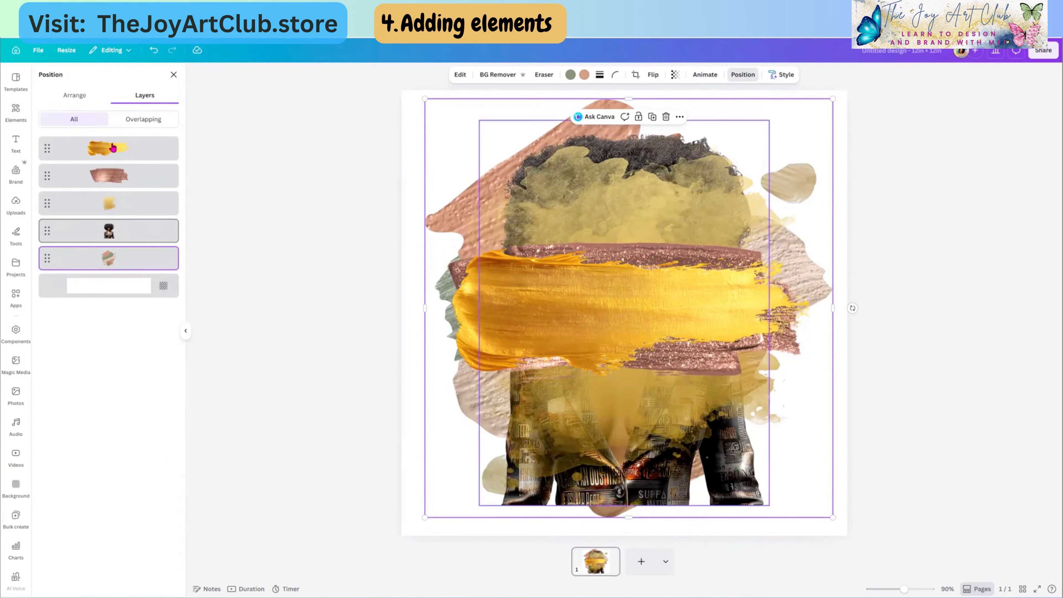
left_click(412, 225)
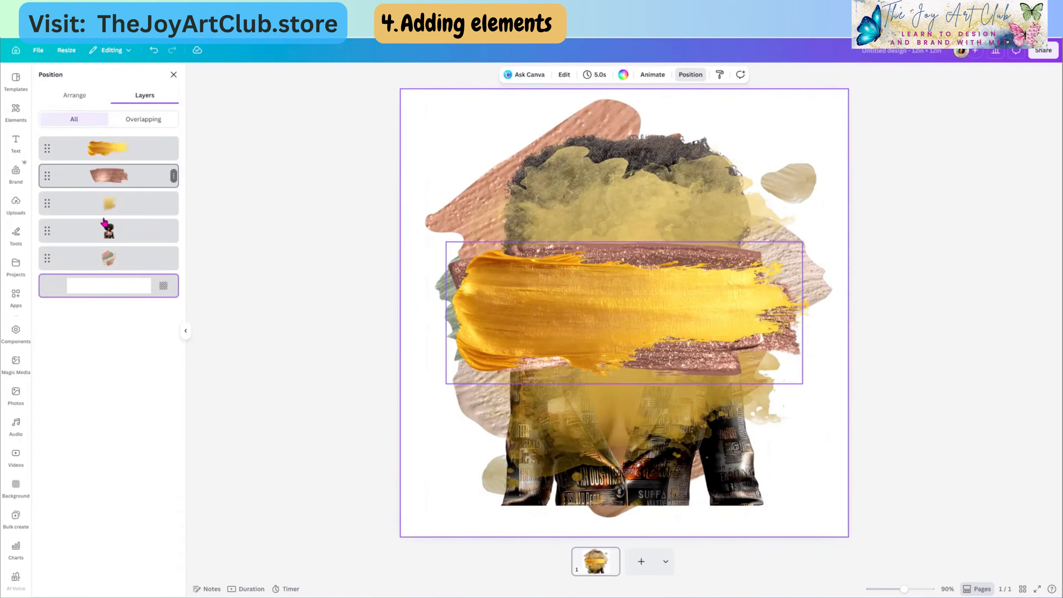
left_click(108, 237)
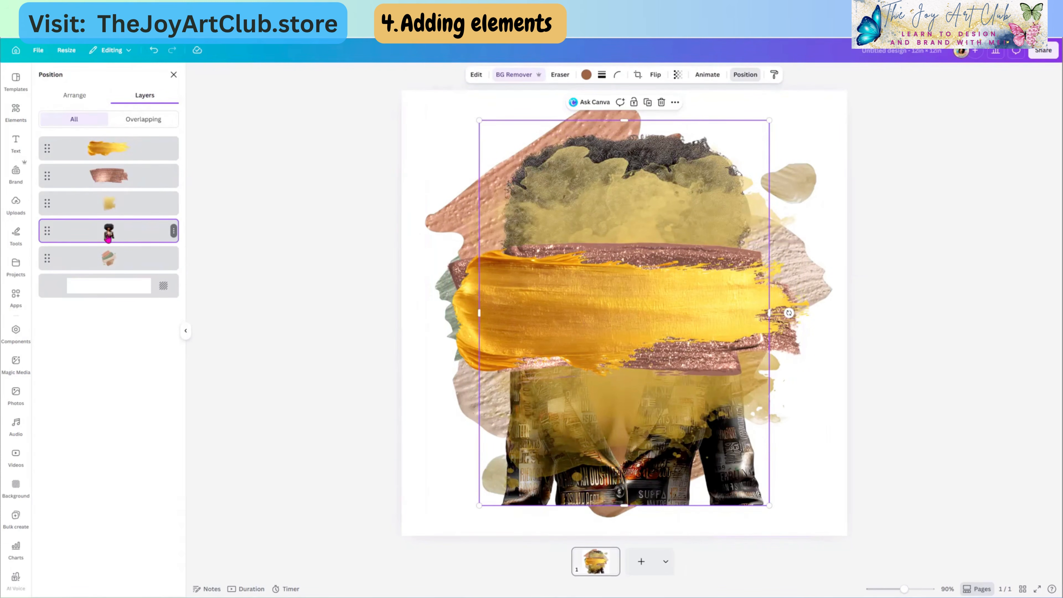
mouse_move(109, 235)
left_mouse_down()
mouse_move(102, 145)
mouse_move(101, 218)
left_mouse_up()
left_click_drag(103, 185, 102, 142)
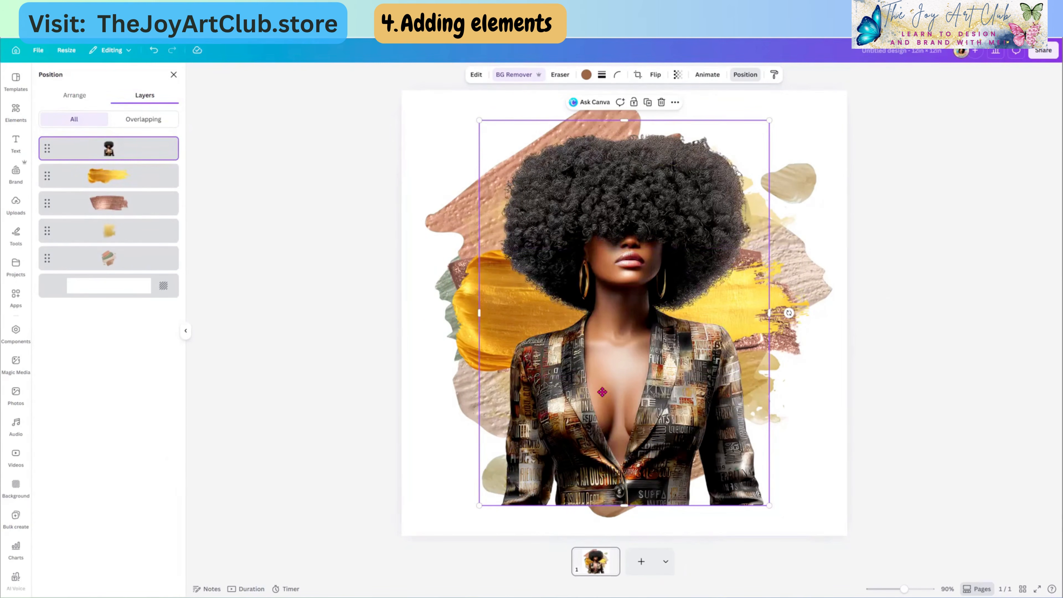
Step: Shift the woman slightly up and to the right, and move the gold brush stroke down behind the lower part of her jacket
left_click_drag(602, 392, 615, 378)
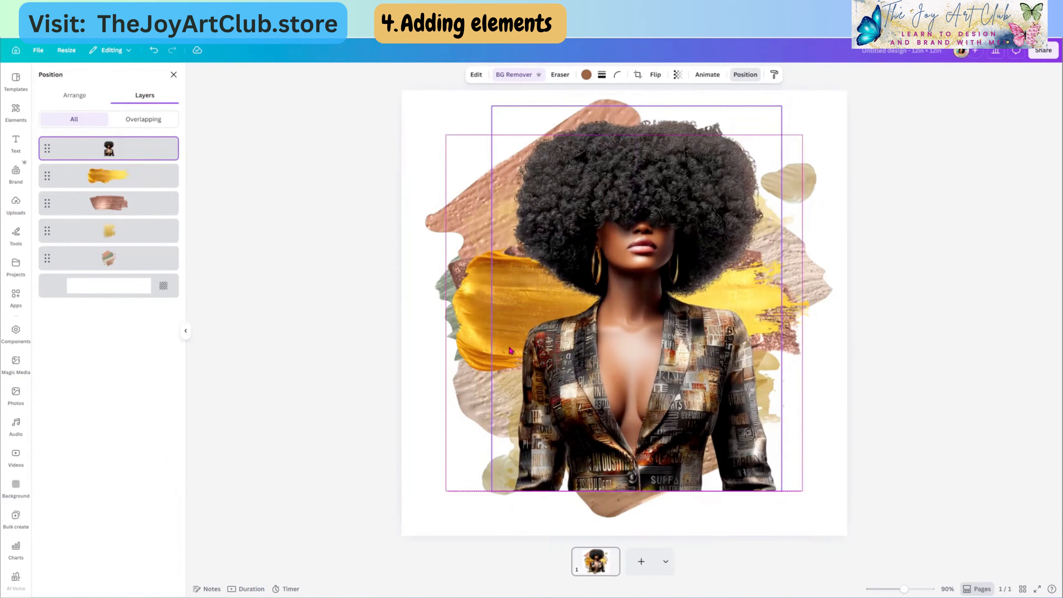
left_click(477, 358)
mouse_move(477, 358)
left_mouse_down()
mouse_move(457, 360)
mouse_move(457, 471)
left_mouse_up()
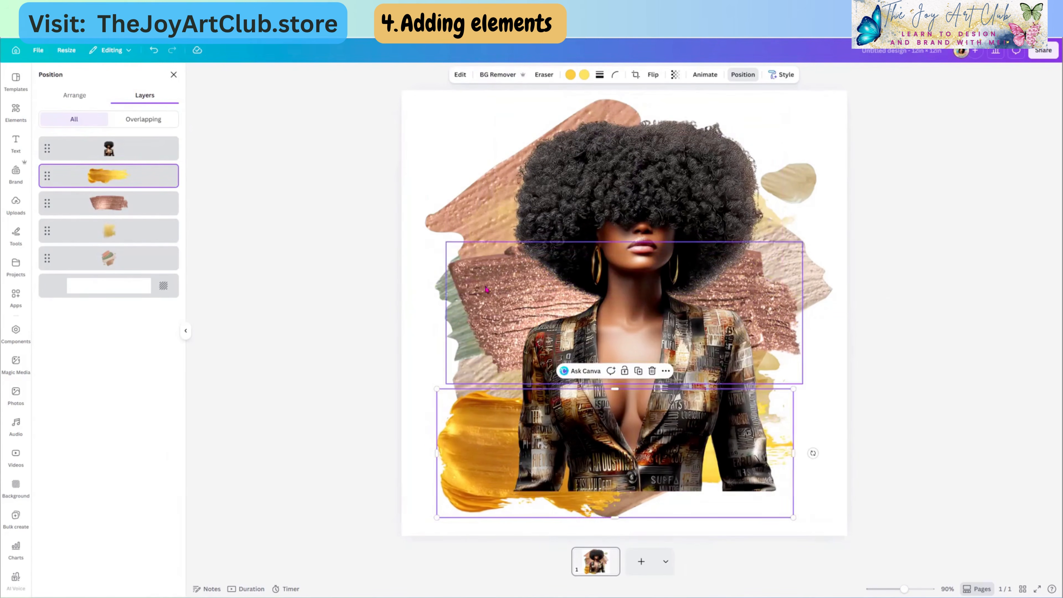
Step: Offset the gold watercolour splash toward the upper right, the multicoloured swatches toward the upper left and the rose-gold stroke toward the lower left
mouse_move(477, 224)
left_mouse_down()
mouse_move(482, 191)
mouse_move(523, 188)
mouse_move(534, 164)
left_mouse_up()
mouse_move(456, 210)
left_mouse_down()
mouse_move(434, 199)
mouse_move(445, 208)
left_mouse_up()
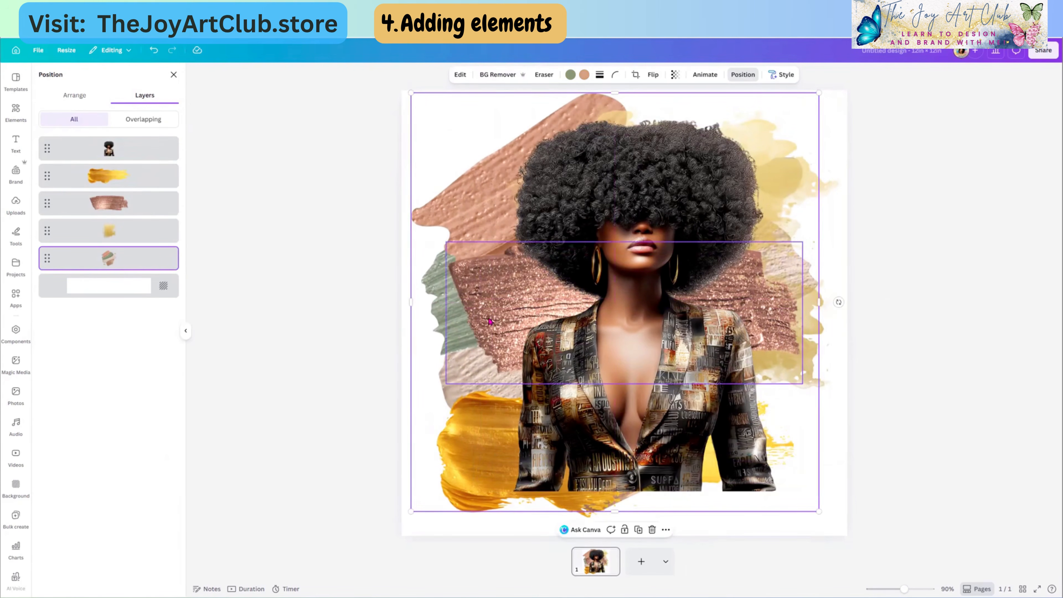
left_click_drag(490, 321, 460, 344)
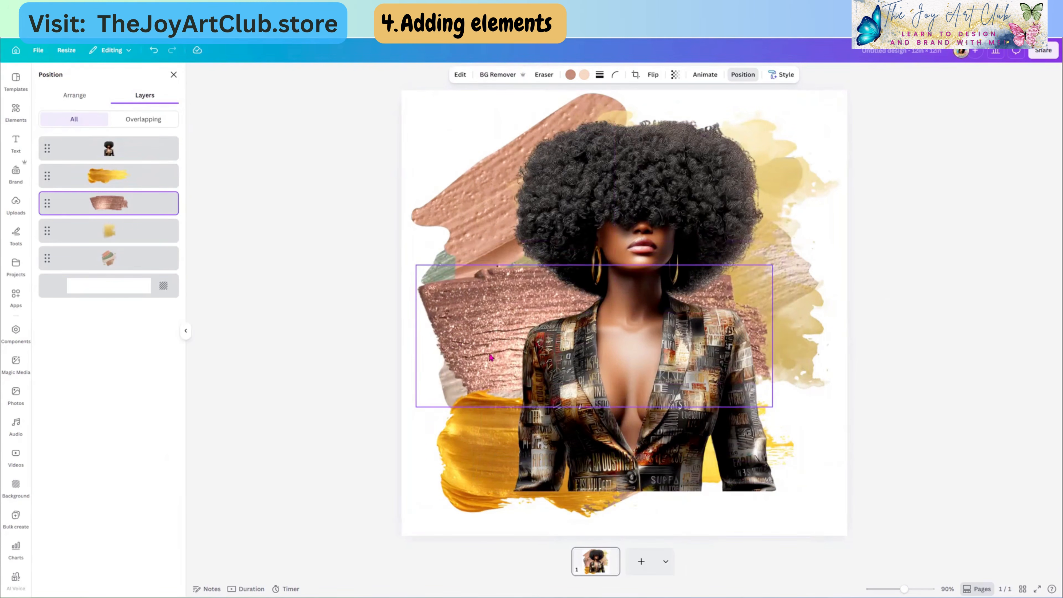
Step: Enlarge the rose-gold stroke toward the lower right, and turn the lowered gold brush stroke nearly half a turn so it slants slightly upward
mouse_move(773, 406)
left_mouse_down()
mouse_move(849, 437)
mouse_move(832, 428)
left_mouse_up()
left_click(476, 457)
left_click_drag(477, 457, 477, 469)
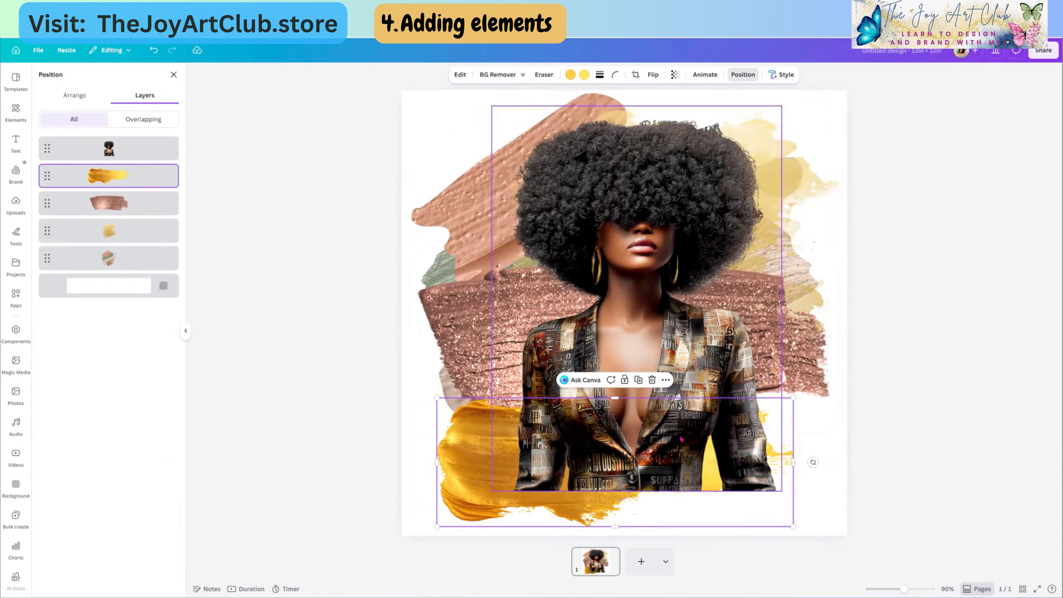
mouse_move(813, 462)
left_mouse_down()
mouse_move(814, 492)
mouse_move(536, 514)
mouse_move(422, 395)
mouse_move(425, 425)
mouse_move(478, 470)
left_mouse_up()
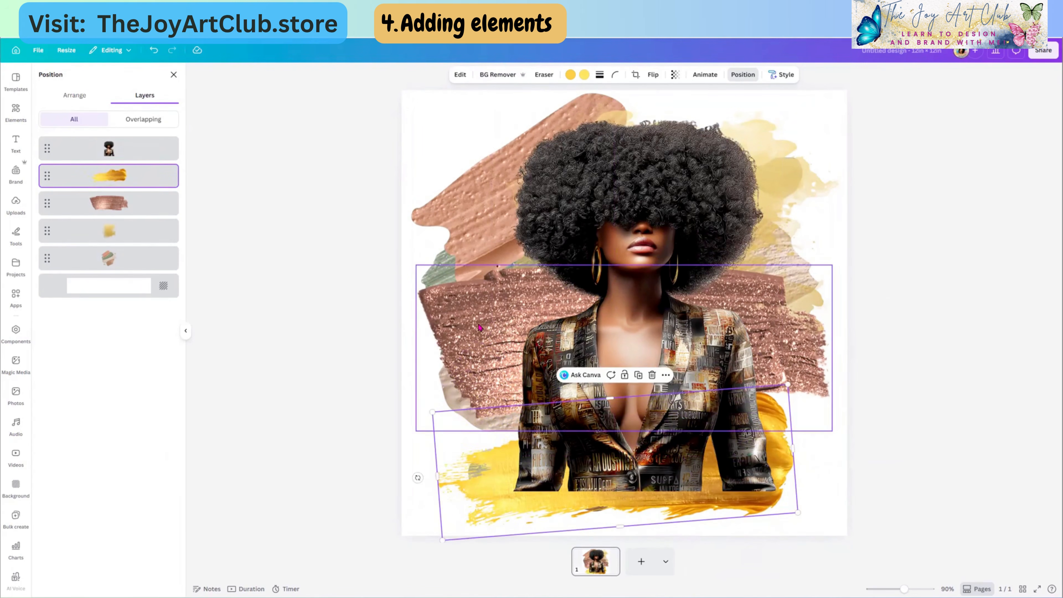
Step: Lower the rose-gold stroke behind the jacket, and nudge the multicoloured swatches right and the gold brush stroke up
mouse_move(480, 324)
left_mouse_down()
mouse_move(461, 334)
mouse_move(473, 353)
left_mouse_up()
mouse_move(450, 207)
left_mouse_down()
mouse_move(440, 190)
mouse_move(448, 205)
left_mouse_up()
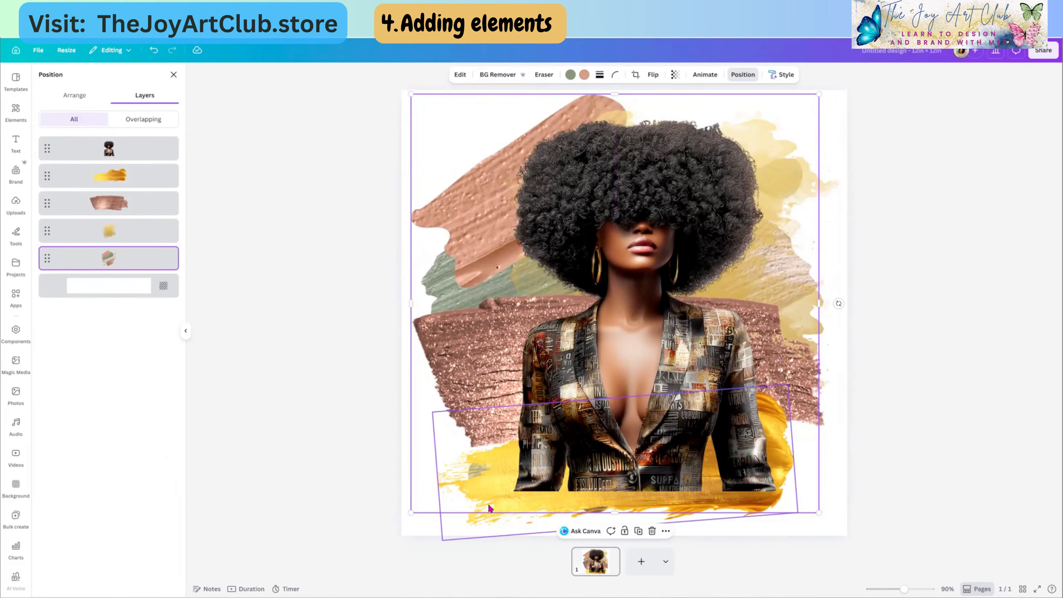
mouse_move(488, 503)
left_mouse_down()
mouse_move(485, 514)
mouse_move(442, 487)
mouse_move(493, 516)
mouse_move(456, 499)
mouse_move(506, 506)
mouse_move(482, 491)
mouse_move(465, 506)
mouse_move(509, 474)
mouse_move(446, 506)
mouse_move(431, 499)
mouse_move(477, 423)
mouse_move(462, 454)
mouse_move(485, 481)
mouse_move(491, 465)
mouse_move(511, 487)
mouse_move(490, 496)
mouse_move(481, 473)
mouse_move(504, 486)
mouse_move(477, 486)
mouse_move(485, 436)
mouse_move(486, 490)
mouse_move(466, 489)
mouse_move(499, 504)
mouse_move(479, 499)
mouse_move(488, 501)
left_mouse_up()
left_click(471, 504)
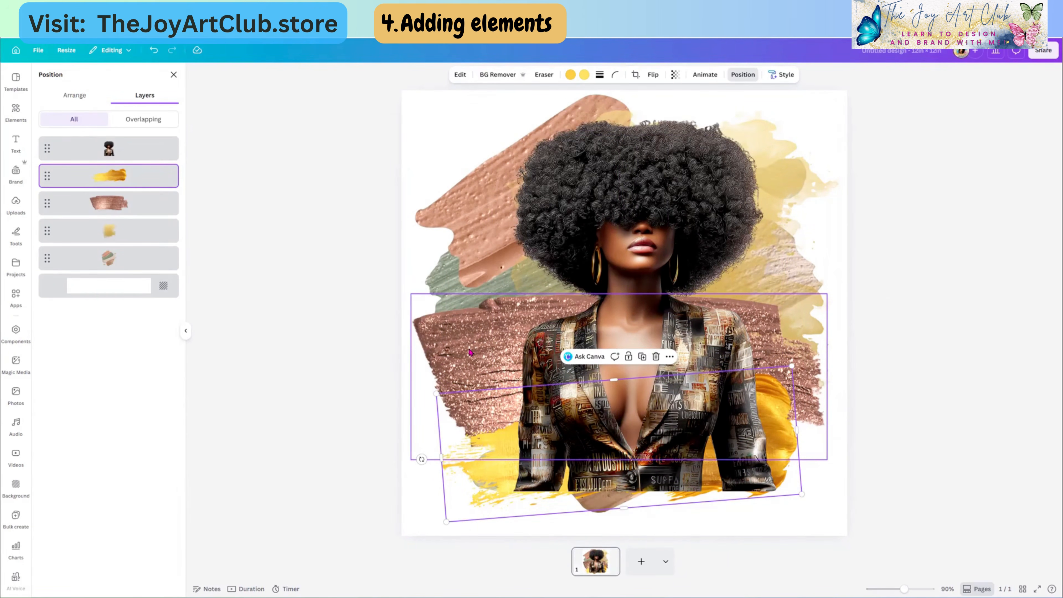
Step: Move the gold brush stroke's layer to the top of the stack, in front of the woman
left_click(630, 217)
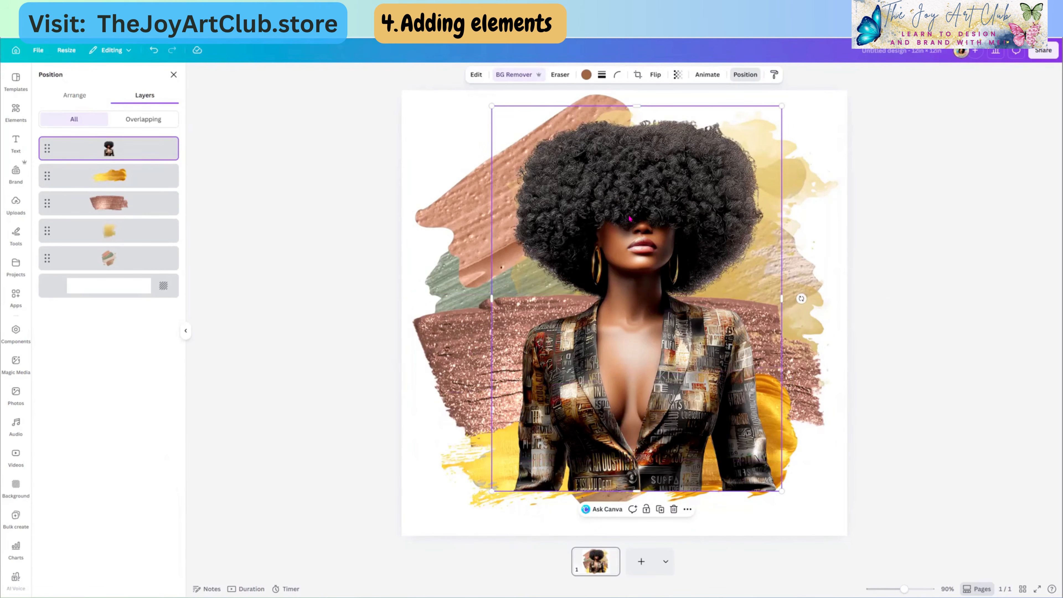
left_click(435, 349)
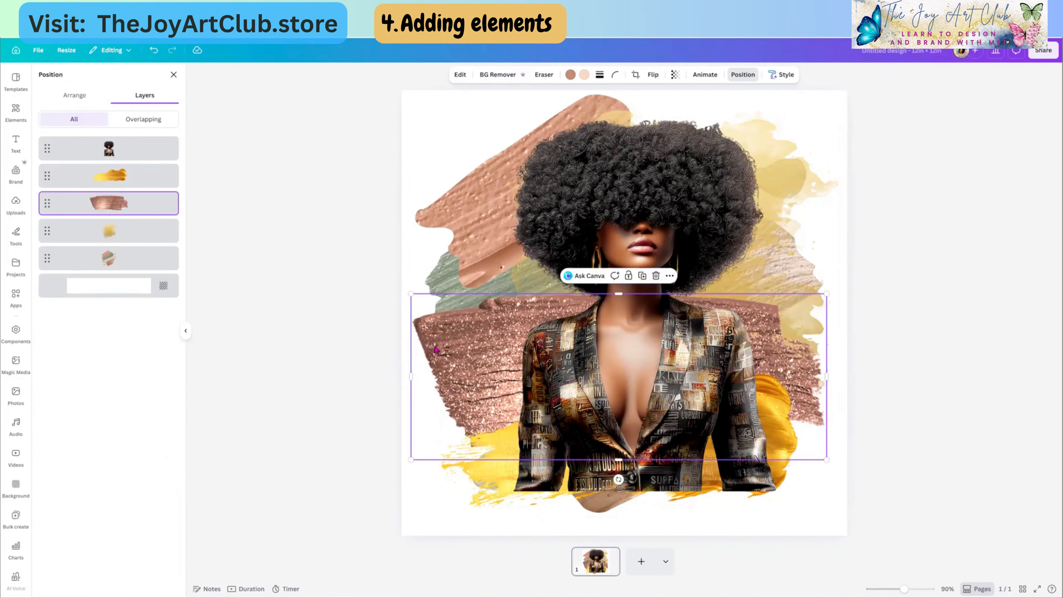
left_click(108, 147)
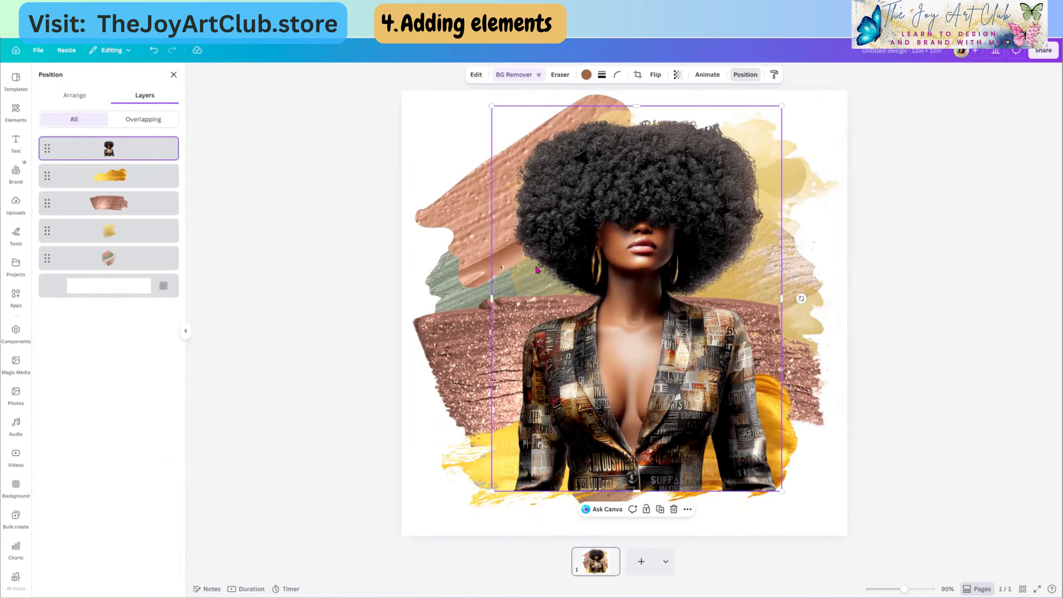
left_click(107, 177)
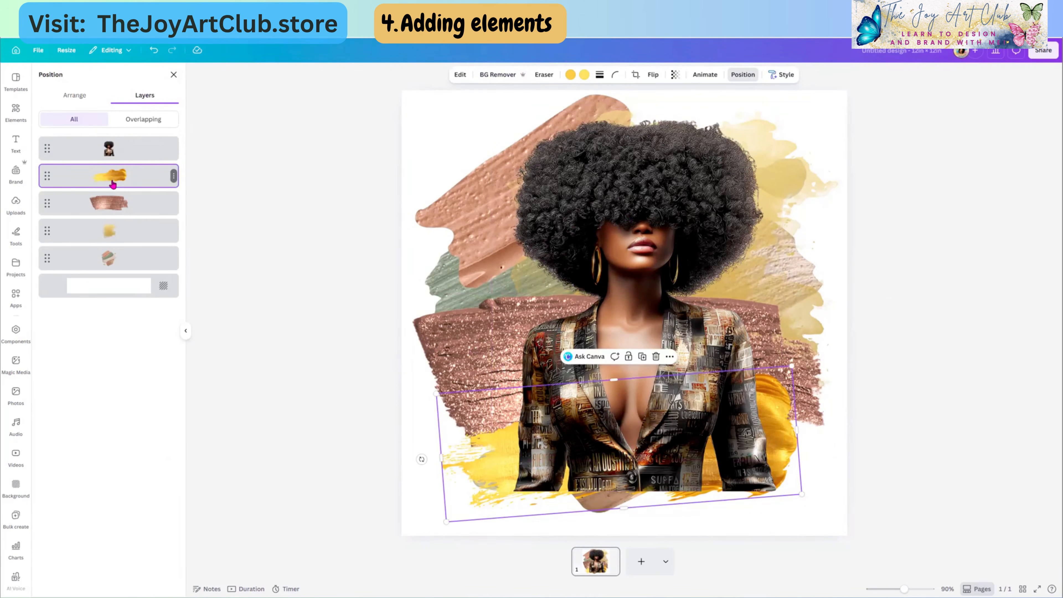
left_click_drag(112, 176, 111, 141)
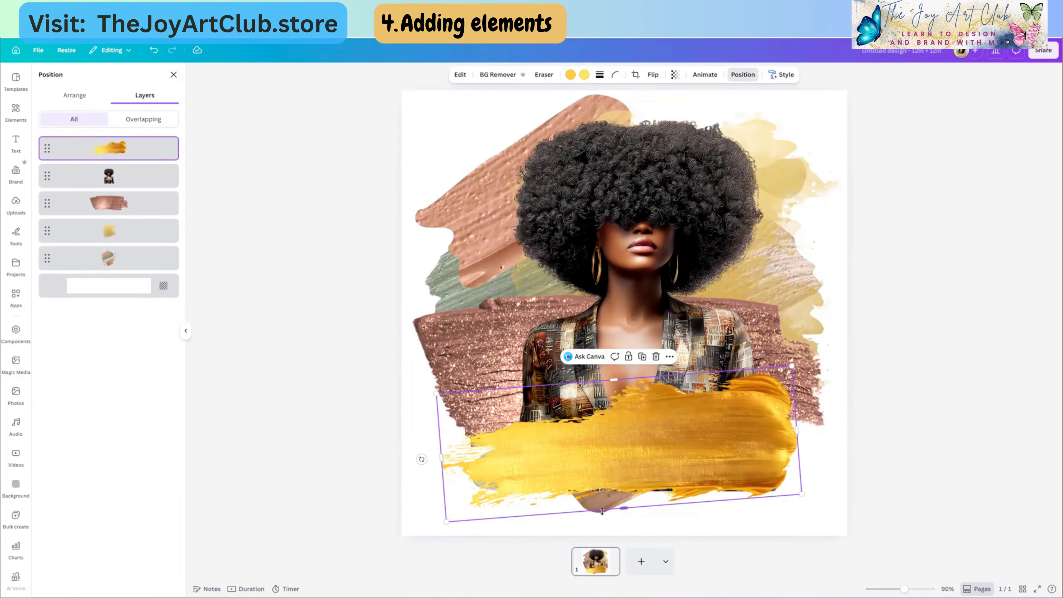
Step: Move the gold brush stroke toward the lower right over the jacket's hem, and raise the woman's image to the page's top edge
mouse_move(676, 469)
left_mouse_down()
mouse_move(685, 490)
mouse_move(690, 459)
left_mouse_up()
left_click_drag(697, 248, 695, 234)
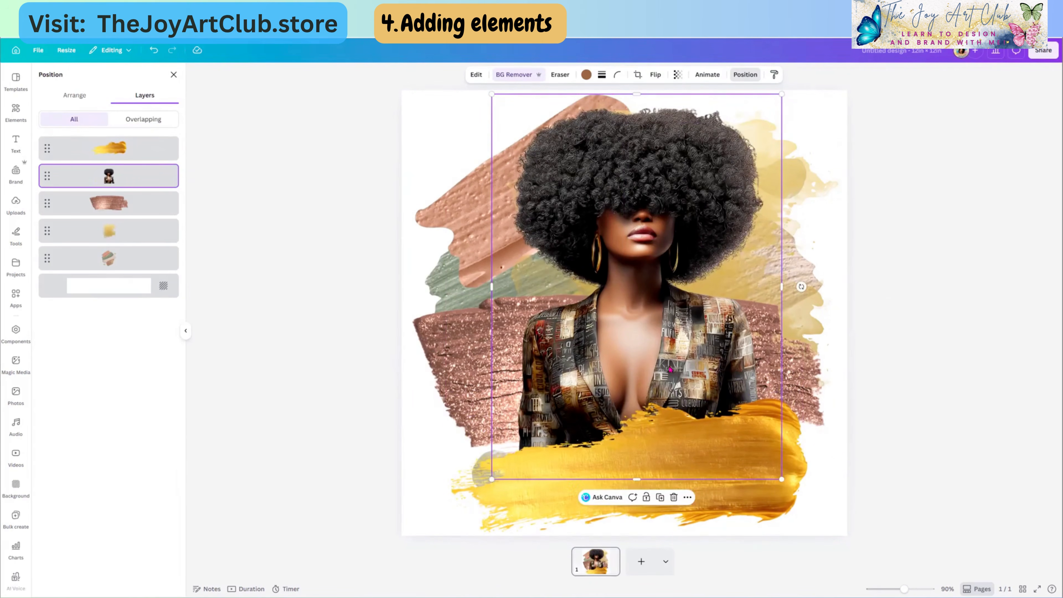
left_click_drag(761, 503, 760, 491)
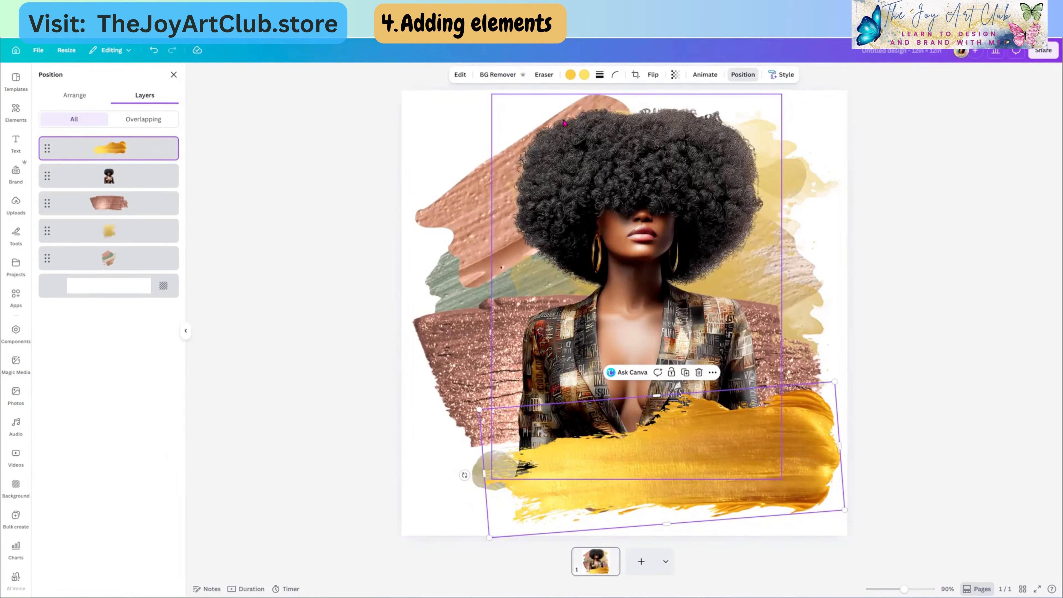
mouse_move(620, 174)
left_mouse_down()
mouse_move(665, 175)
mouse_move(595, 178)
mouse_move(704, 180)
mouse_move(603, 172)
mouse_move(636, 168)
mouse_move(613, 167)
left_mouse_up()
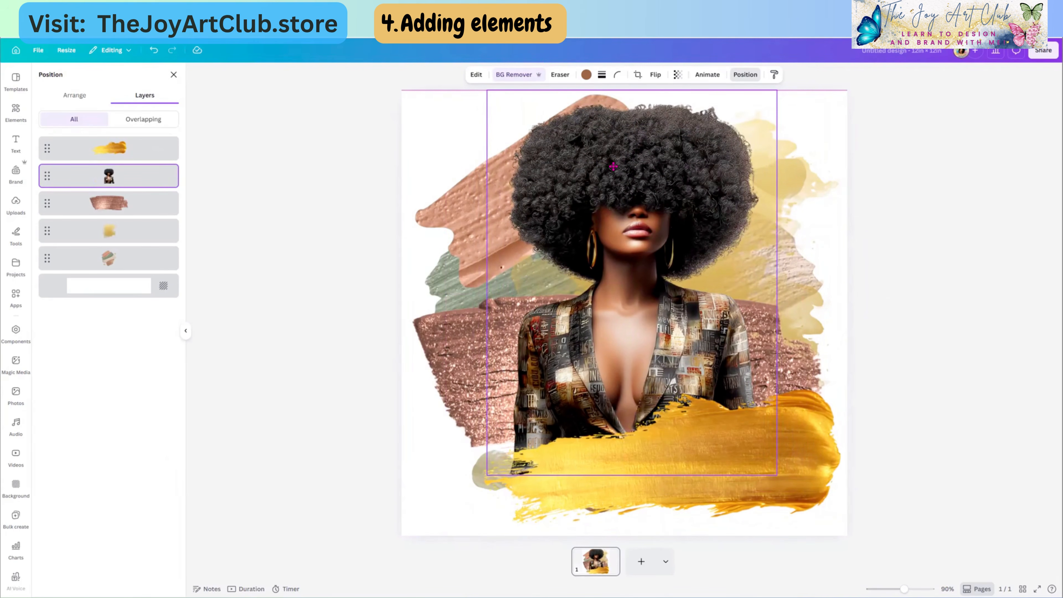
left_click_drag(613, 167, 613, 167)
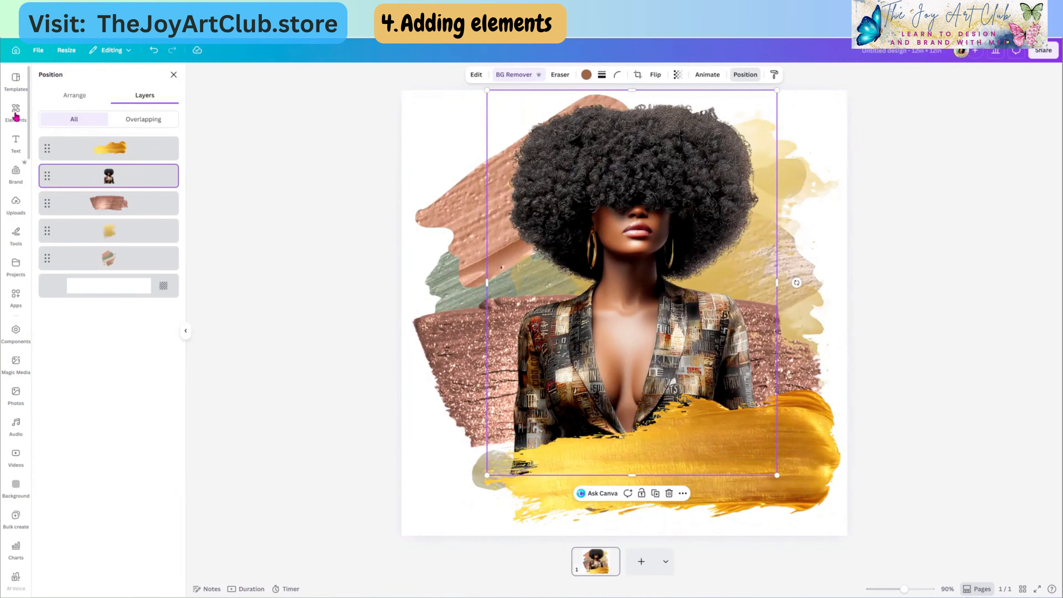
Step: Search the graphics for "gold flower" and add the gold leaf branch with curled tendrils to the page
left_click(15, 113)
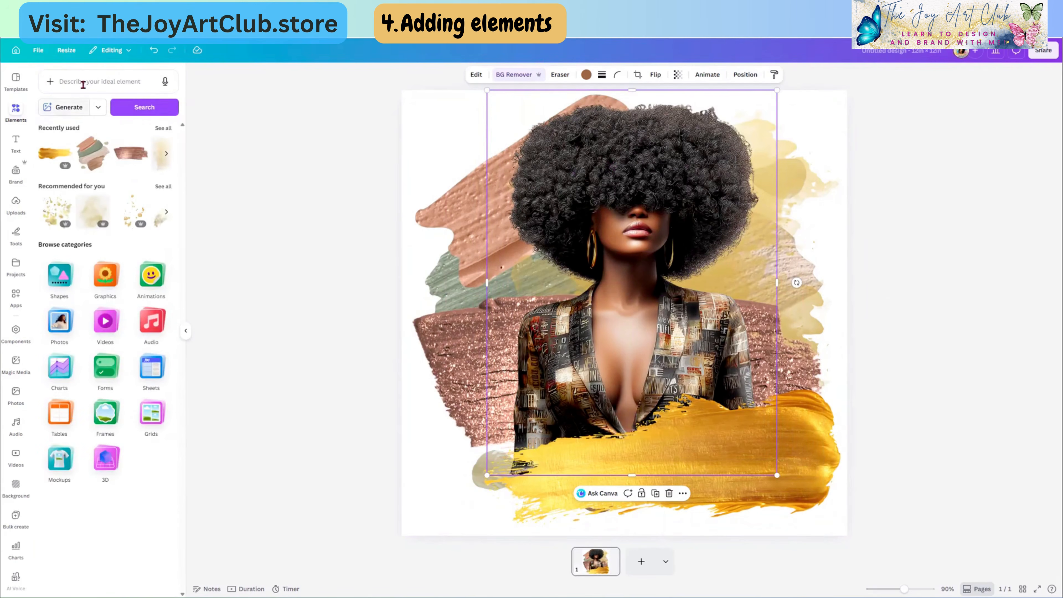
left_click(81, 81)
type("go")
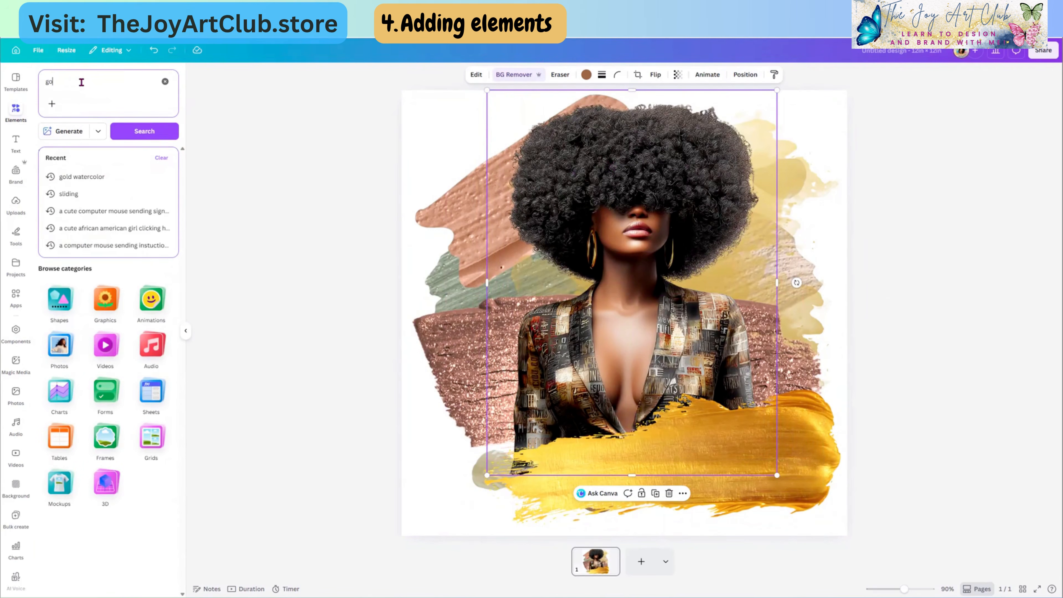
type("ld flower")
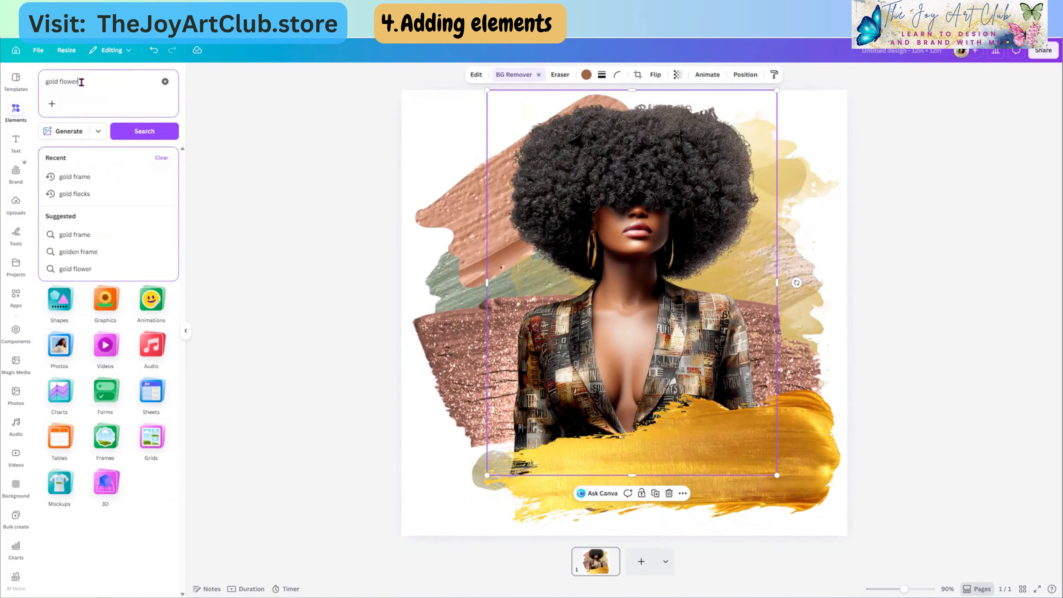
key("Return")
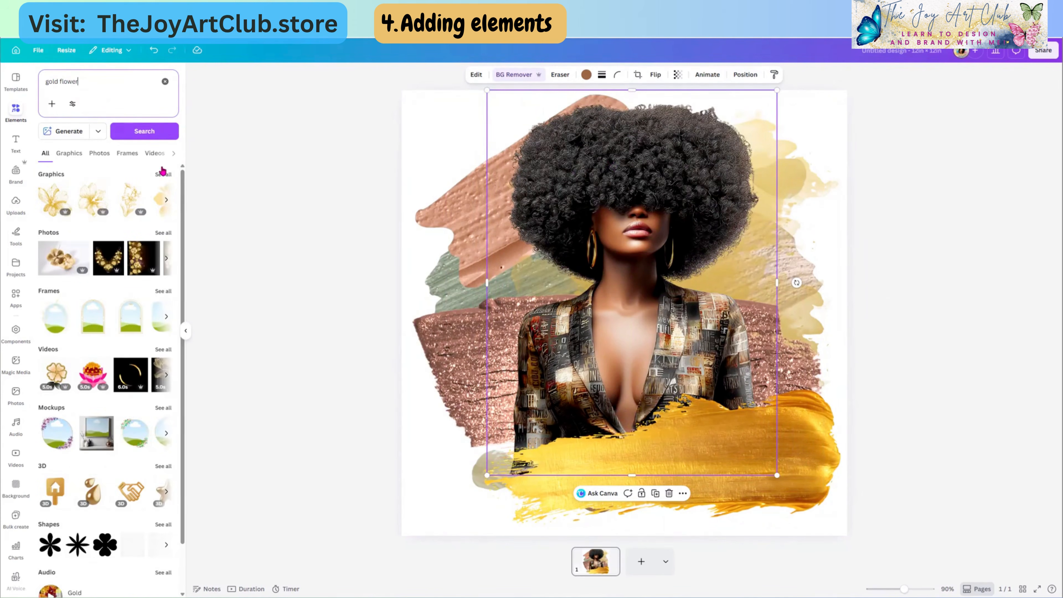
left_click(163, 175)
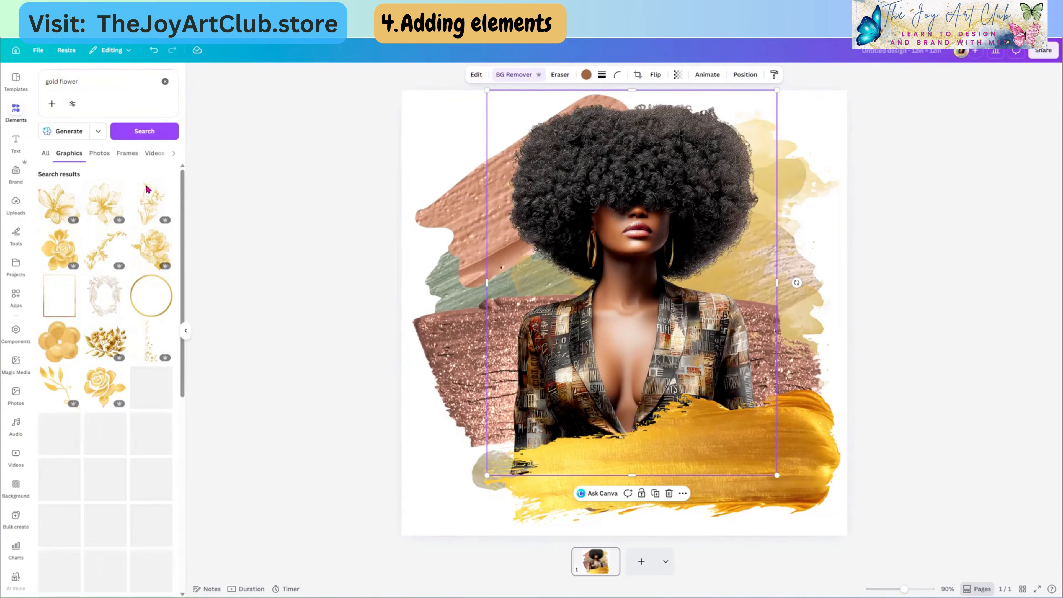
scroll(136, 412, "down", 3)
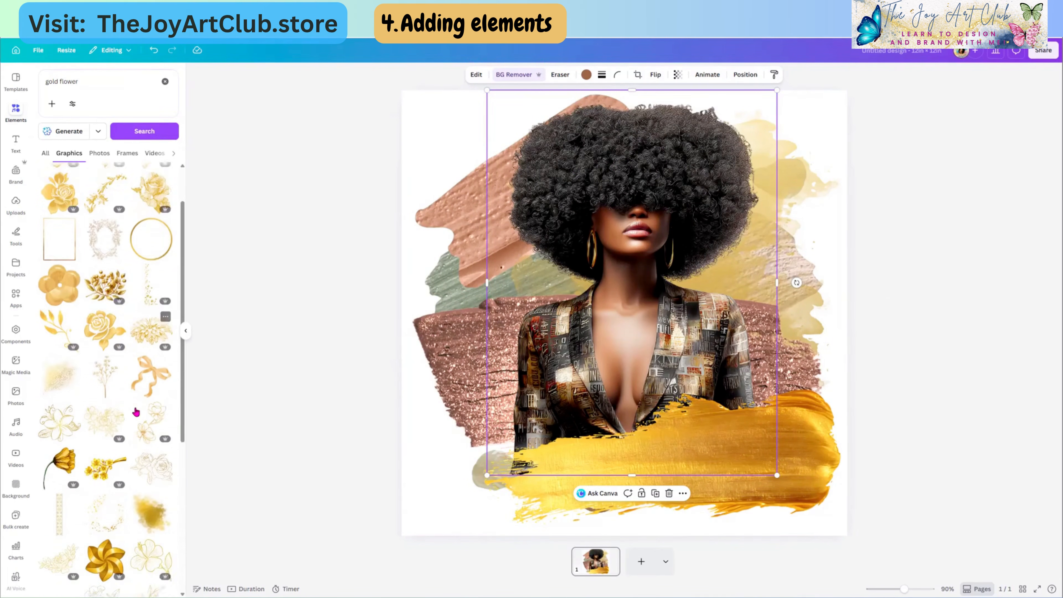
scroll(132, 409, "up", 3)
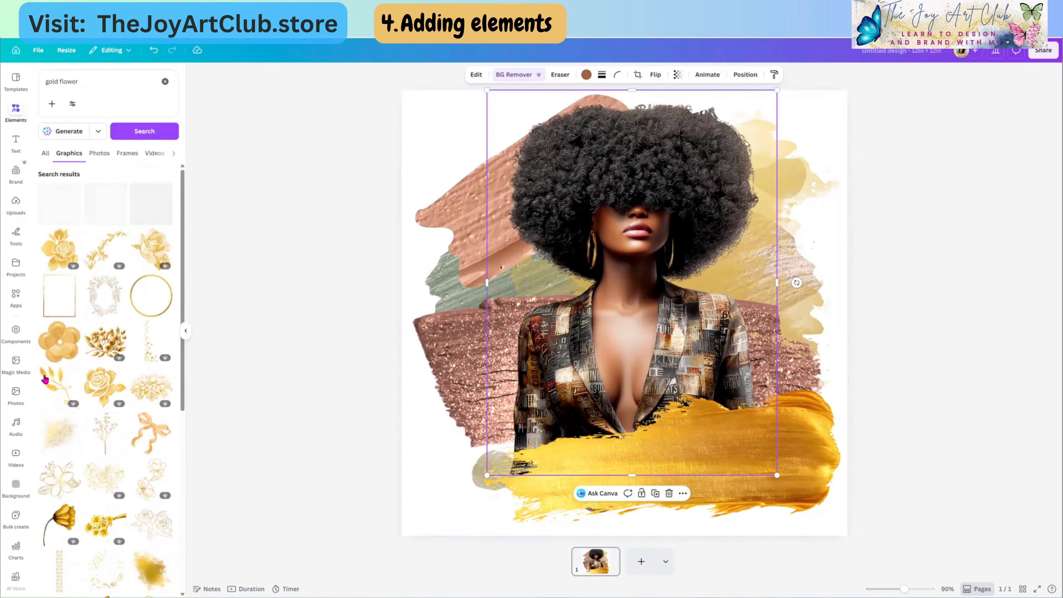
left_click(59, 383)
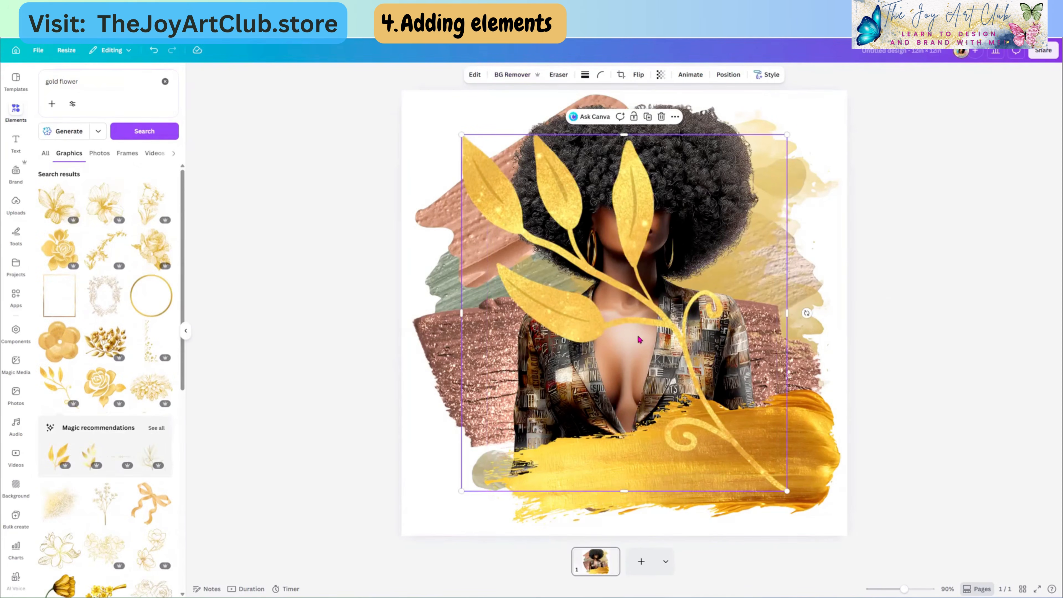
Step: Shrink the gold leaf branch into the page's upper left area and rotate it until its stem stands upright
left_click_drag(601, 389, 541, 385)
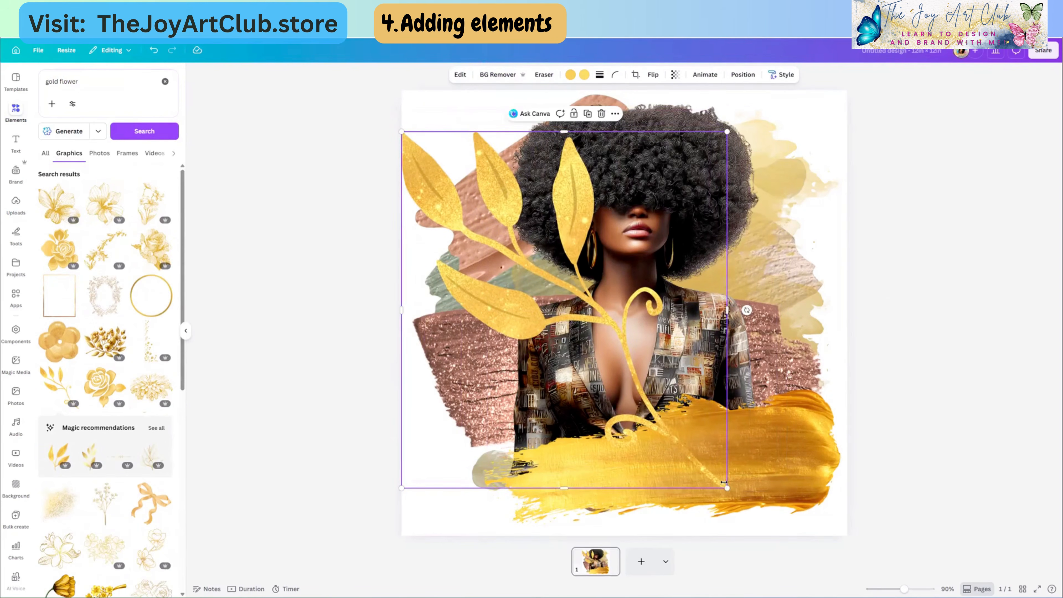
left_click_drag(728, 489, 521, 270)
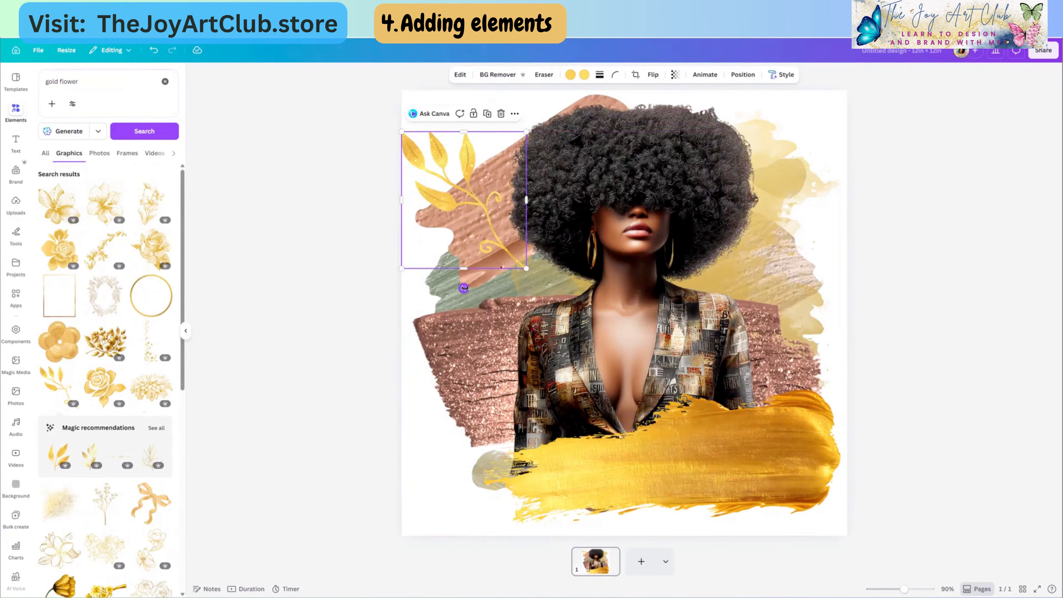
mouse_move(463, 289)
left_mouse_down()
mouse_move(454, 286)
mouse_move(478, 287)
left_mouse_up()
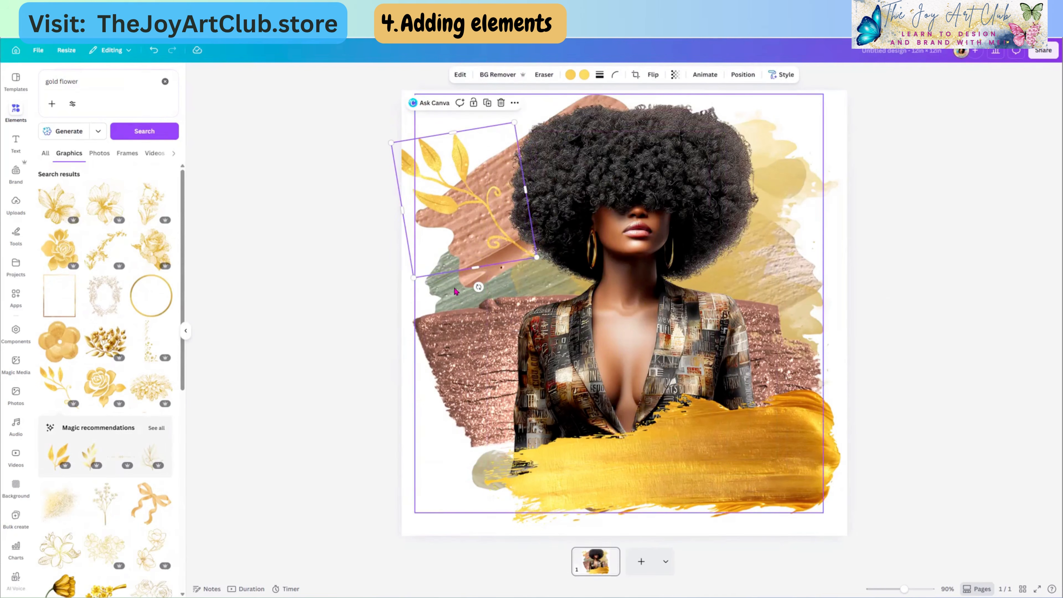
left_click_drag(479, 287, 416, 254)
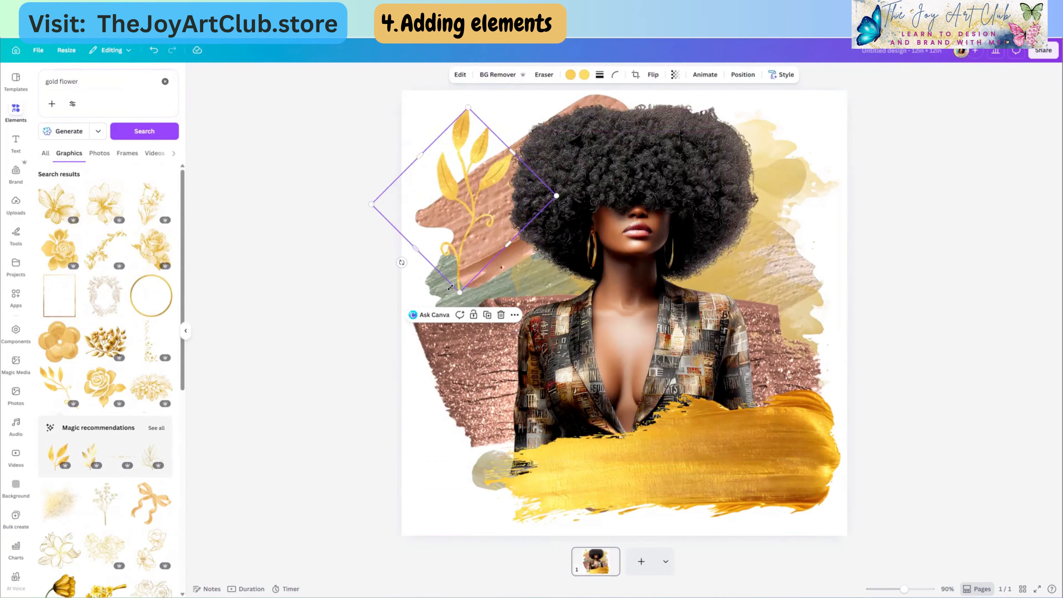
Step: Enlarge the gold leaf branch and tilt it to the right so its leaves overlap the side of the woman's hair
left_click_drag(458, 295, 466, 318)
left_click_drag(494, 222, 513, 247)
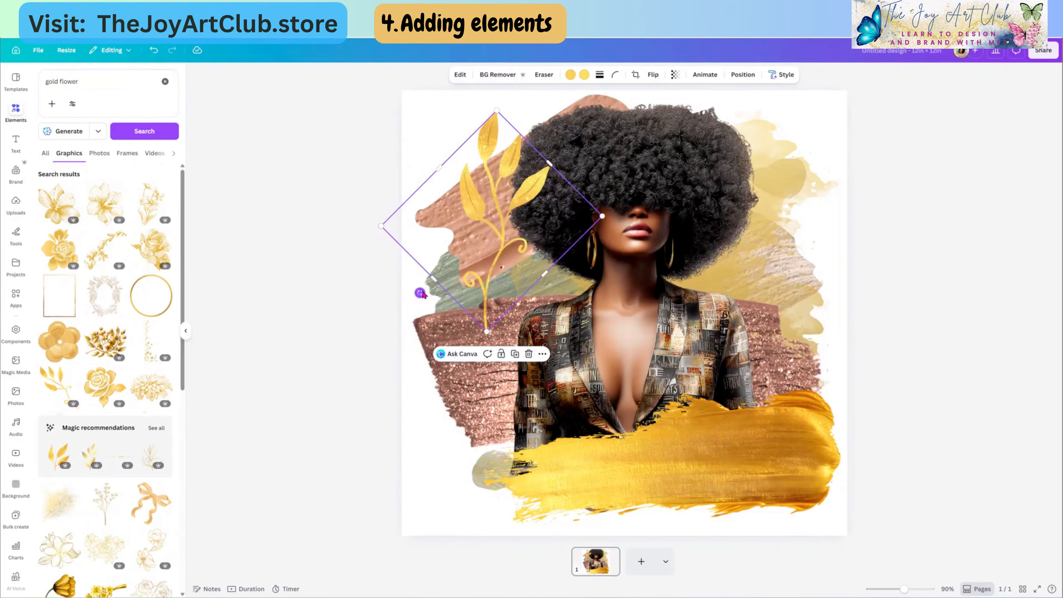
left_click_drag(412, 262, 410, 256)
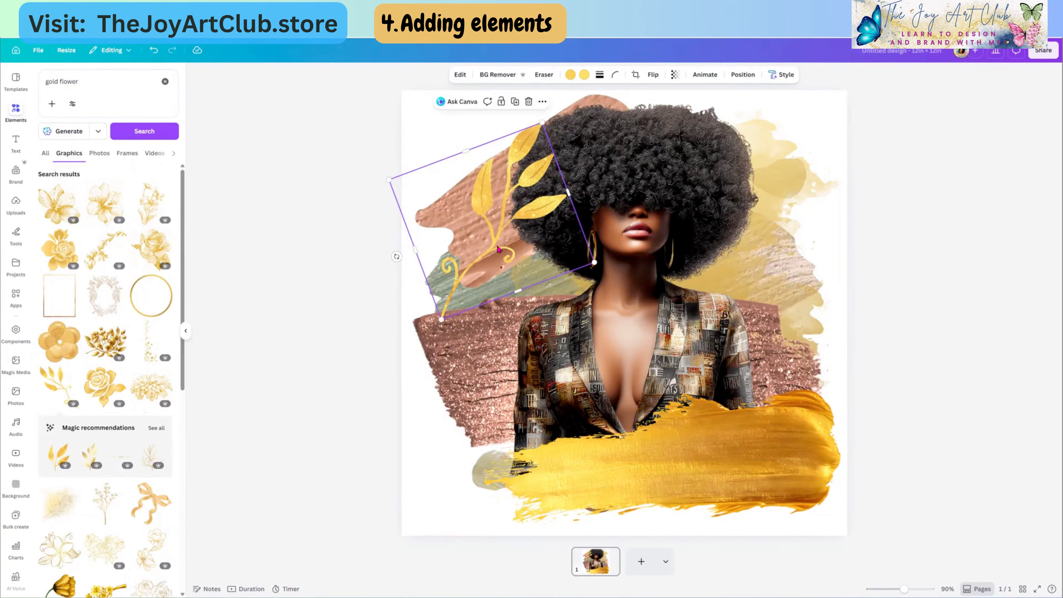
mouse_move(506, 204)
left_mouse_down()
mouse_move(517, 178)
mouse_move(506, 207)
left_mouse_up()
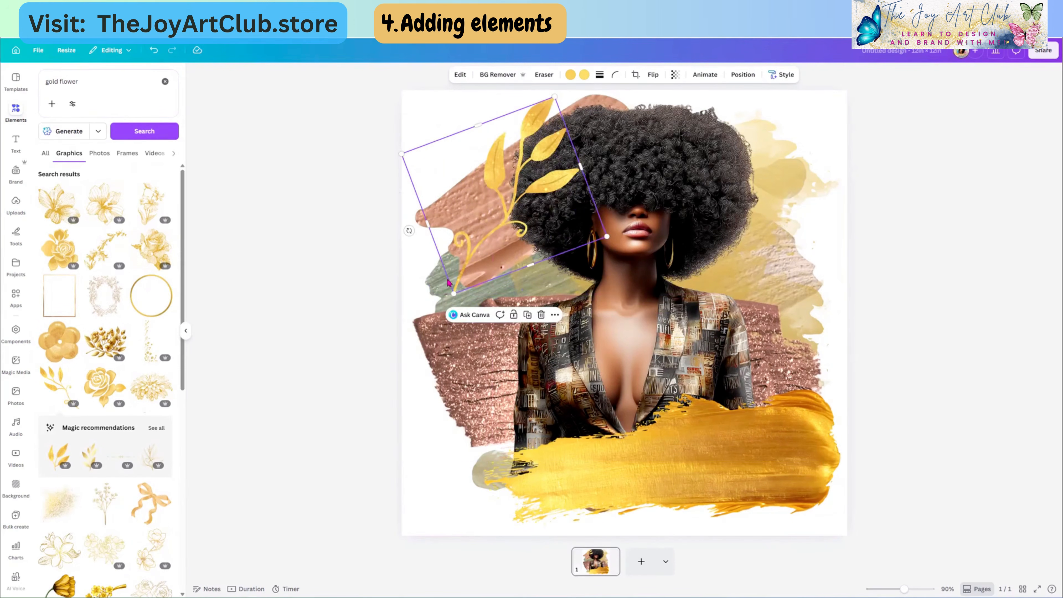
left_click_drag(454, 292, 430, 337)
Step: Move the gold leaf branch's layer below the woman and the rose-gold stroke, keeping it above the gold watercolour splash
left_click(452, 390)
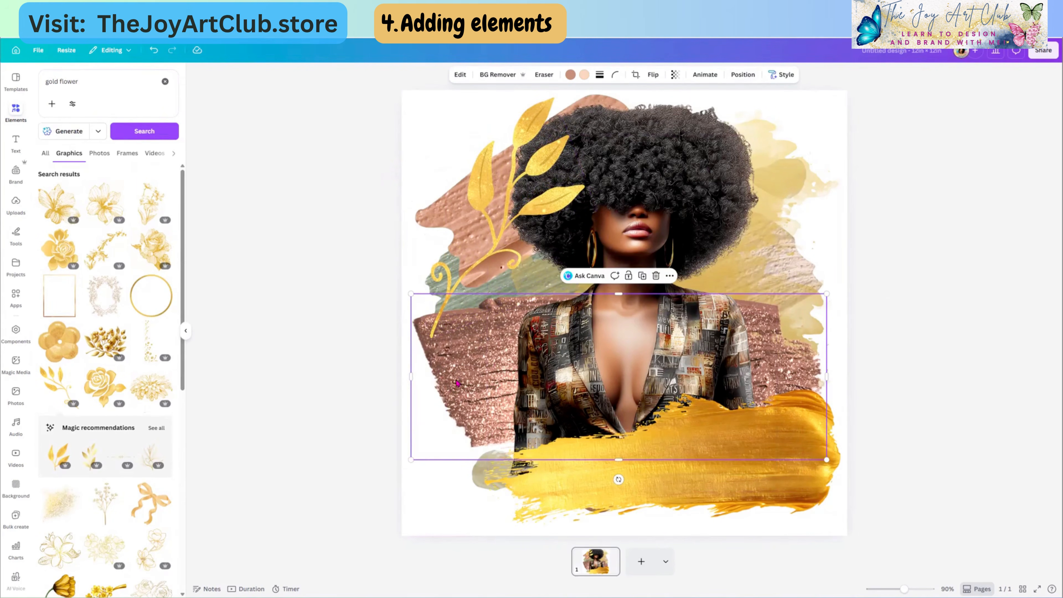
left_click(743, 76)
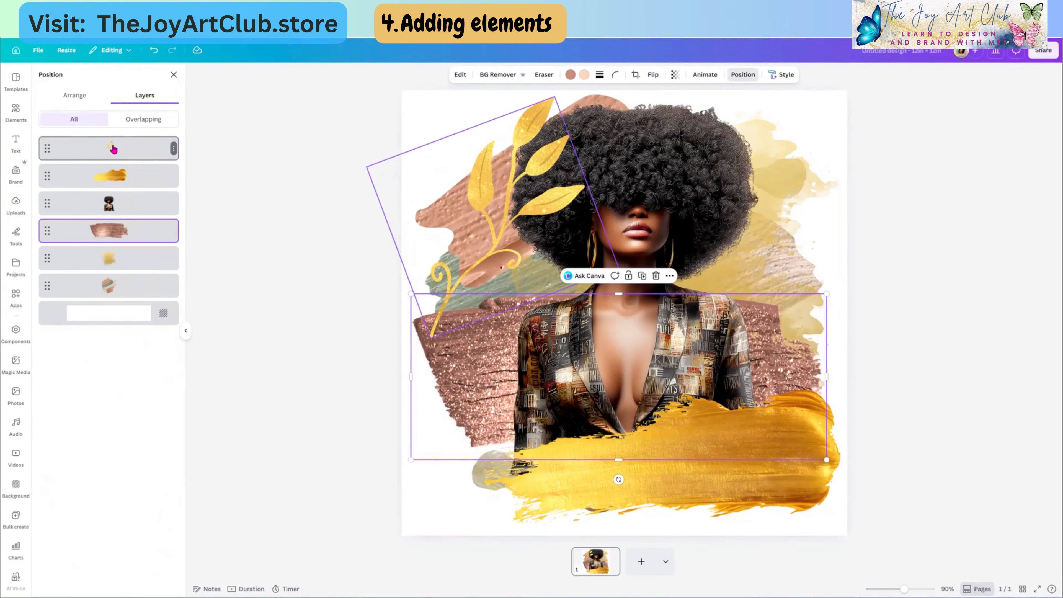
left_click_drag(113, 149, 112, 251)
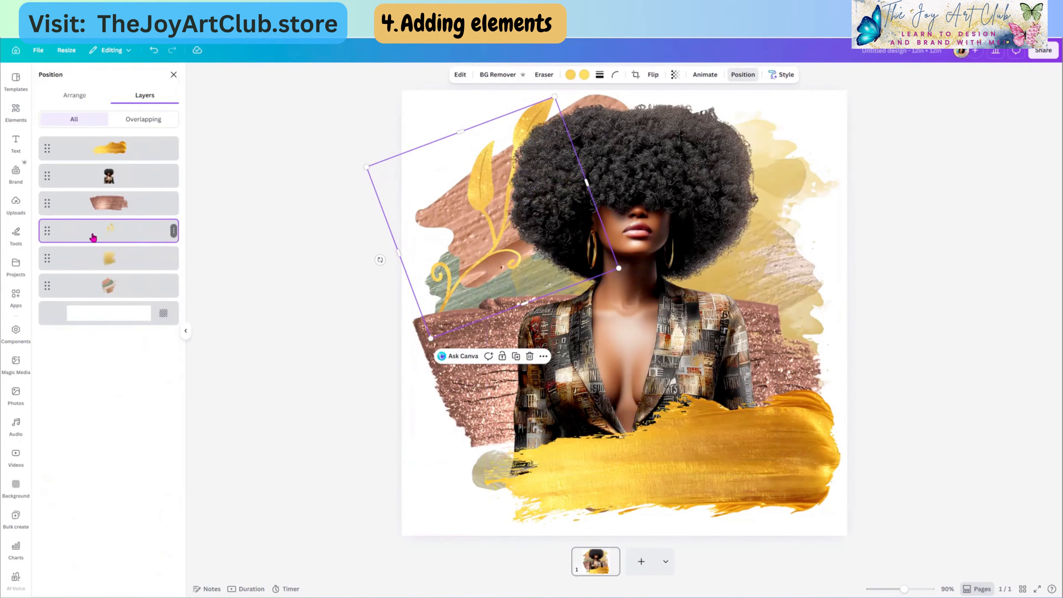
left_click_drag(93, 238, 93, 202)
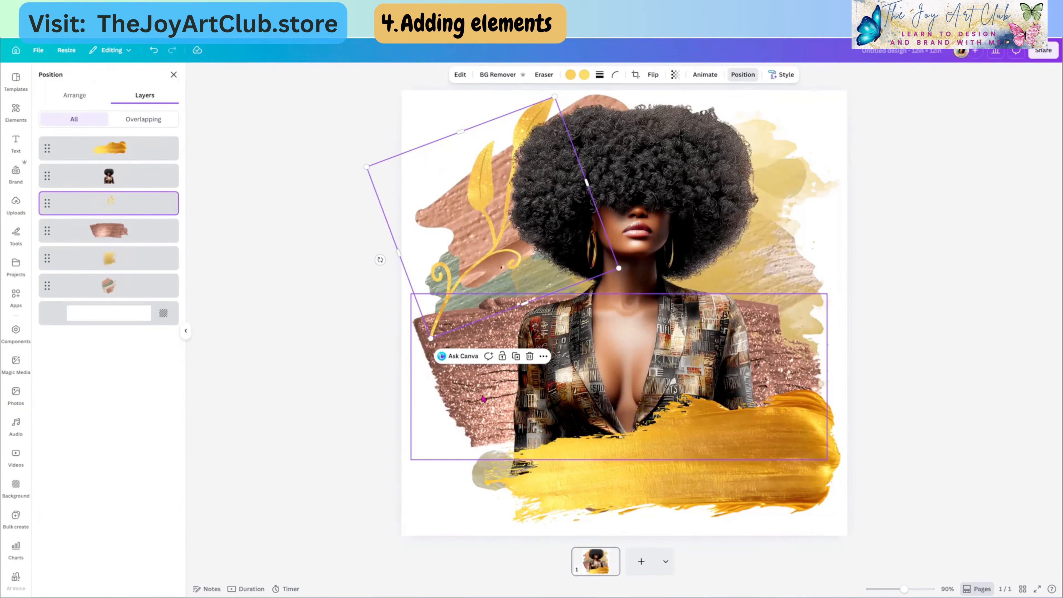
left_click_drag(92, 220, 90, 202)
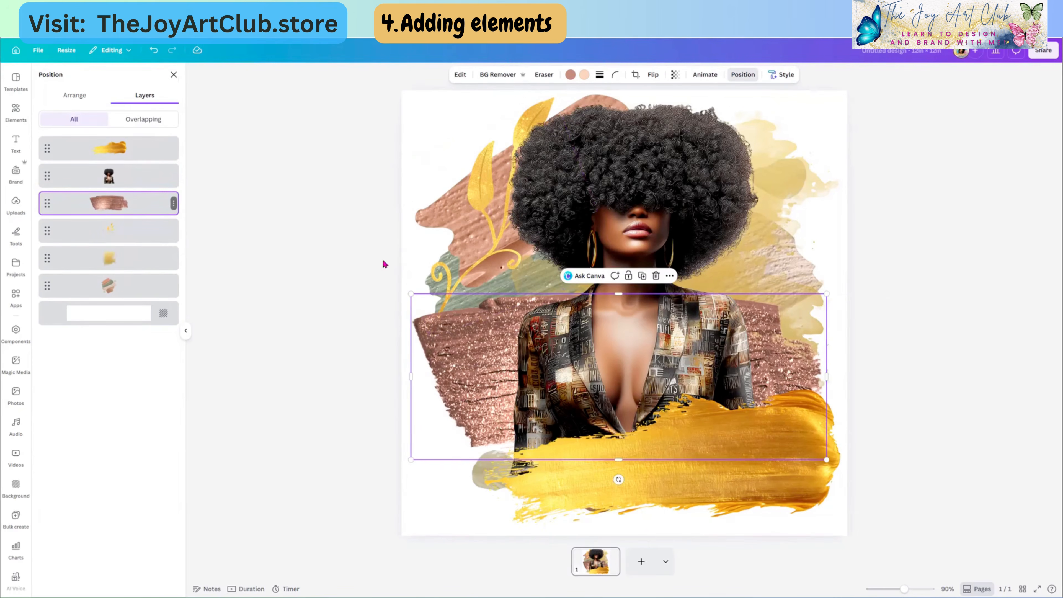
Step: Shift the gold leaf branch left and rotate it slightly counter-clockwise so more leaves show beside the woman's hair
left_click(479, 212)
left_click_drag(479, 212, 467, 213)
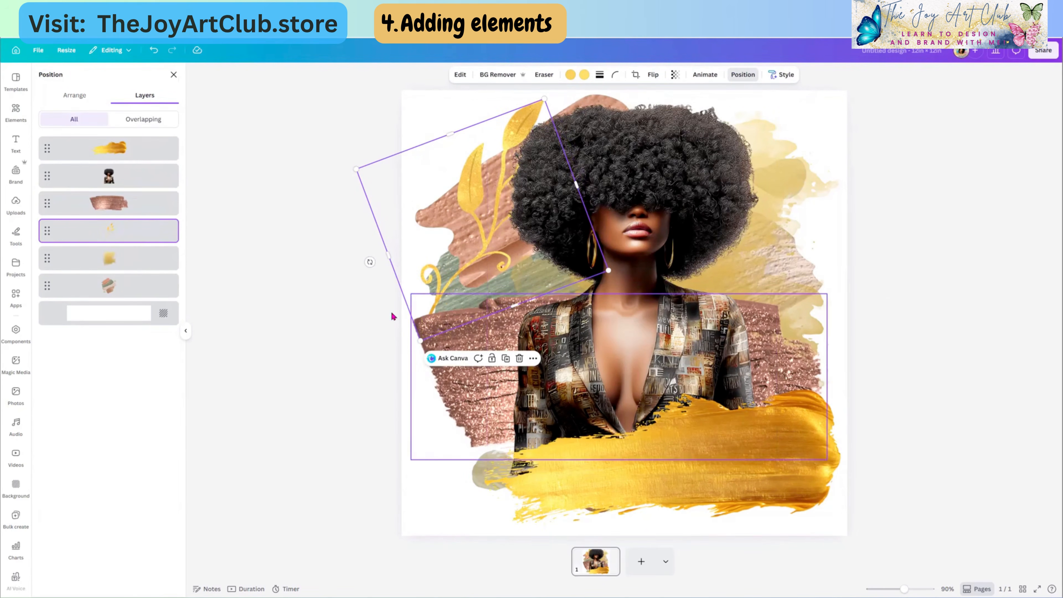
left_click_drag(370, 262, 382, 273)
left_click_drag(468, 208, 469, 221)
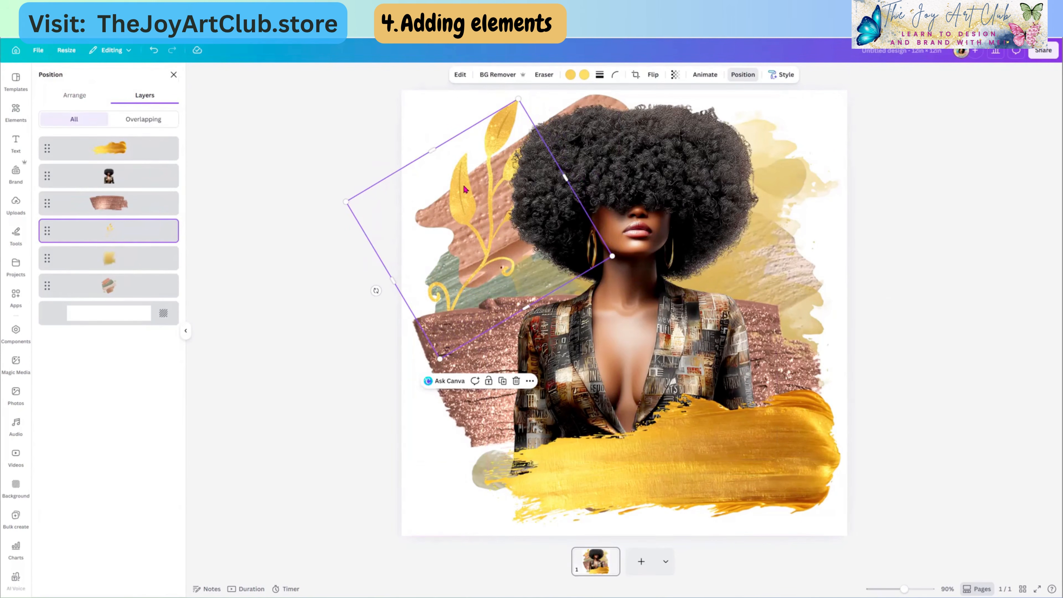
Step: Try the gold leaf branch's layer above the woman and return it below the rose-gold stroke
left_click_drag(464, 184, 461, 178)
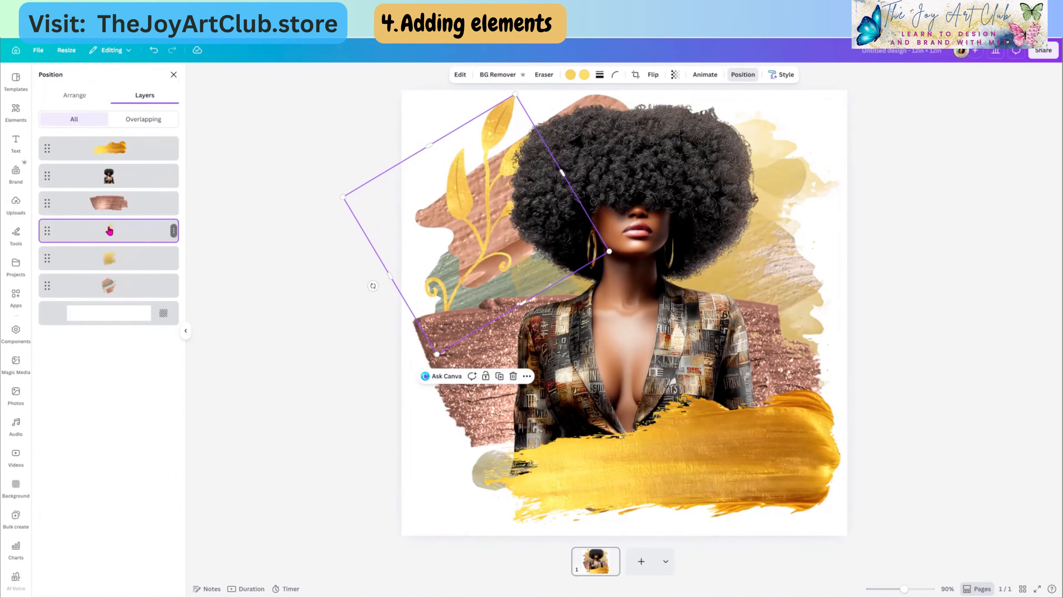
left_click_drag(108, 228, 98, 173)
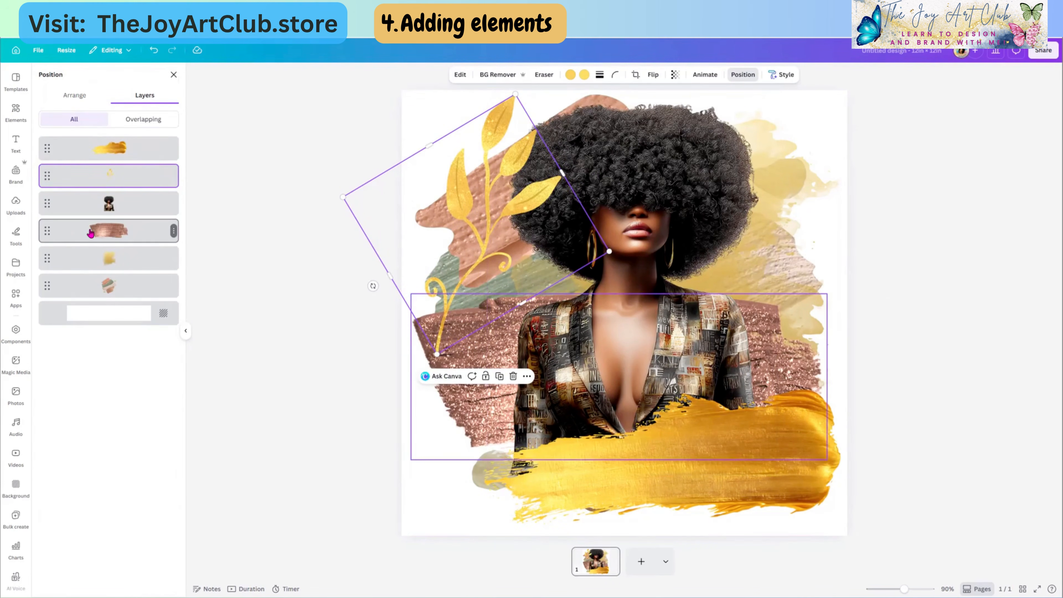
mouse_move(91, 233)
left_mouse_down()
mouse_move(90, 175)
mouse_move(100, 250)
left_mouse_up()
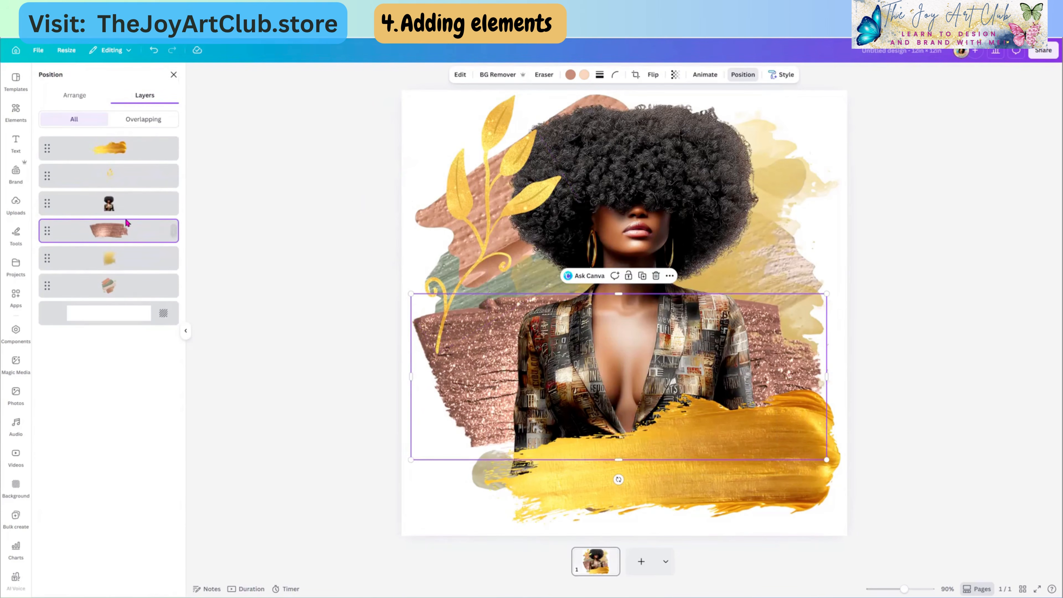
left_click_drag(109, 175, 111, 251)
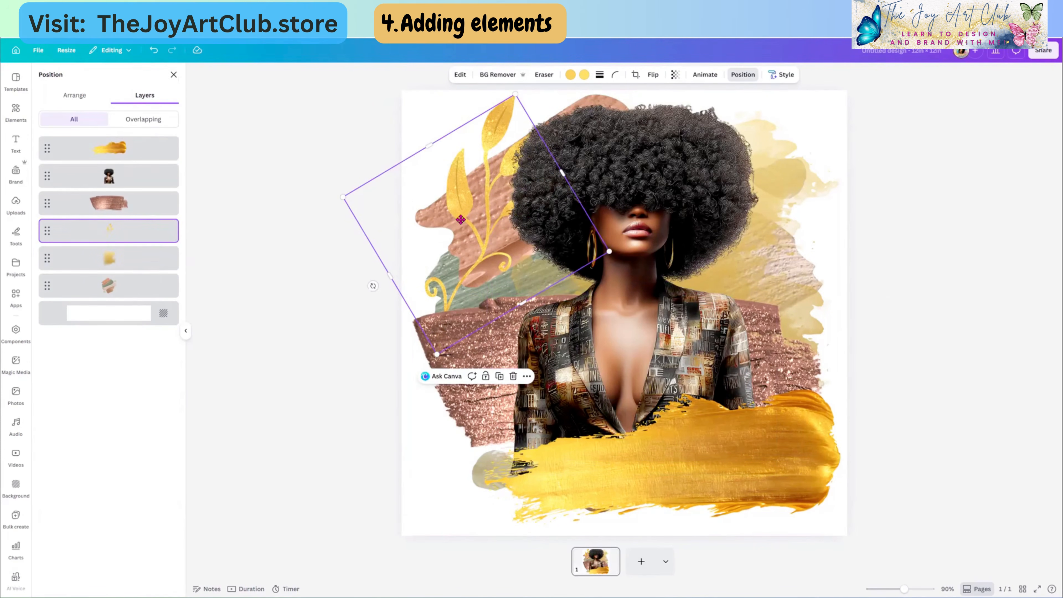
Step: Shift the gold leaf branch slightly right, duplicate it, and line the copy up exactly over the original
left_click_drag(463, 223, 475, 224)
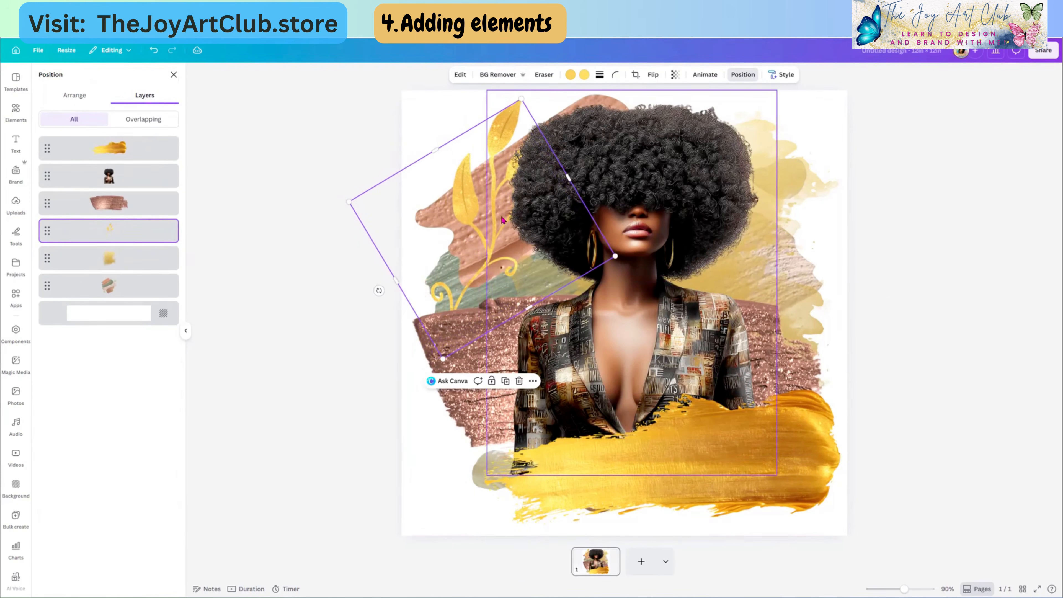
left_click(506, 381)
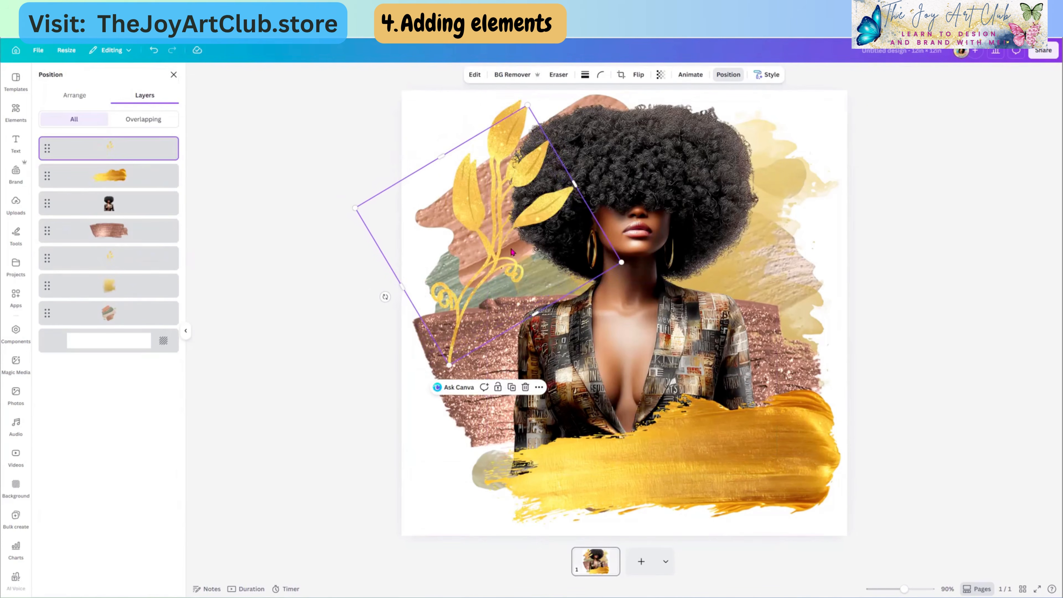
mouse_move(506, 242)
left_mouse_down()
mouse_move(495, 235)
mouse_move(500, 245)
left_mouse_up()
left_click_drag(532, 204, 530, 229)
left_click(658, 239)
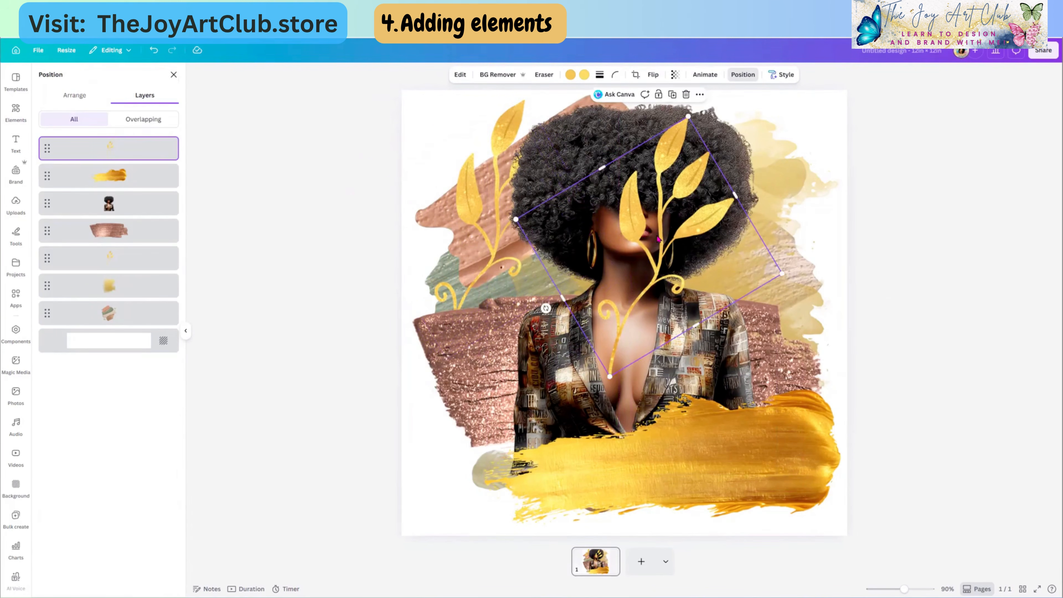
left_click_drag(659, 238, 492, 219)
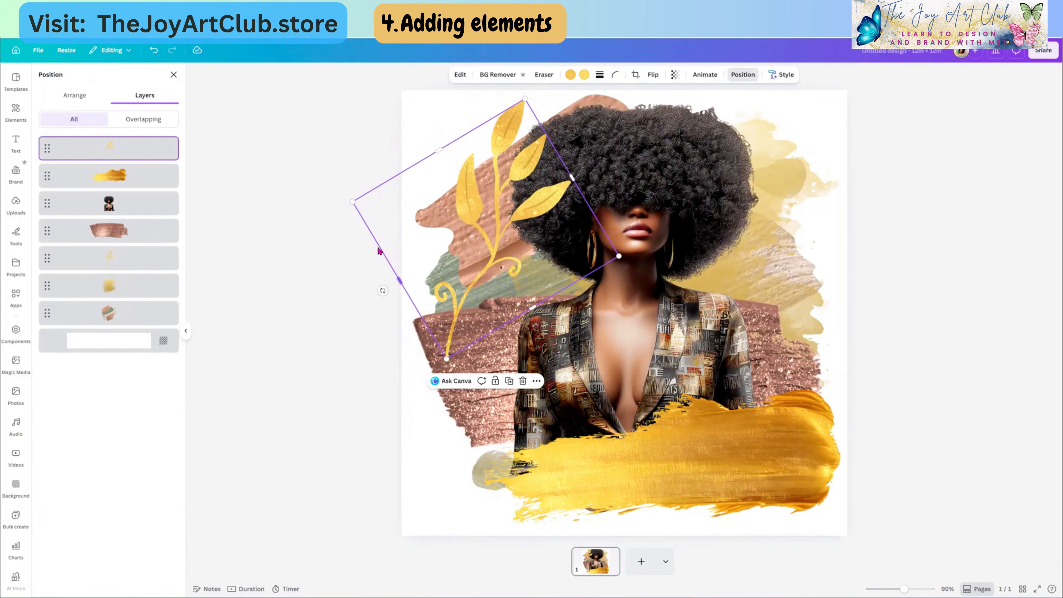
Step: Crop the upper part of the branch copy away so its highest remaining leaf is the one over the woman's hair
left_click_drag(450, 162, 519, 226)
left_click(317, 243)
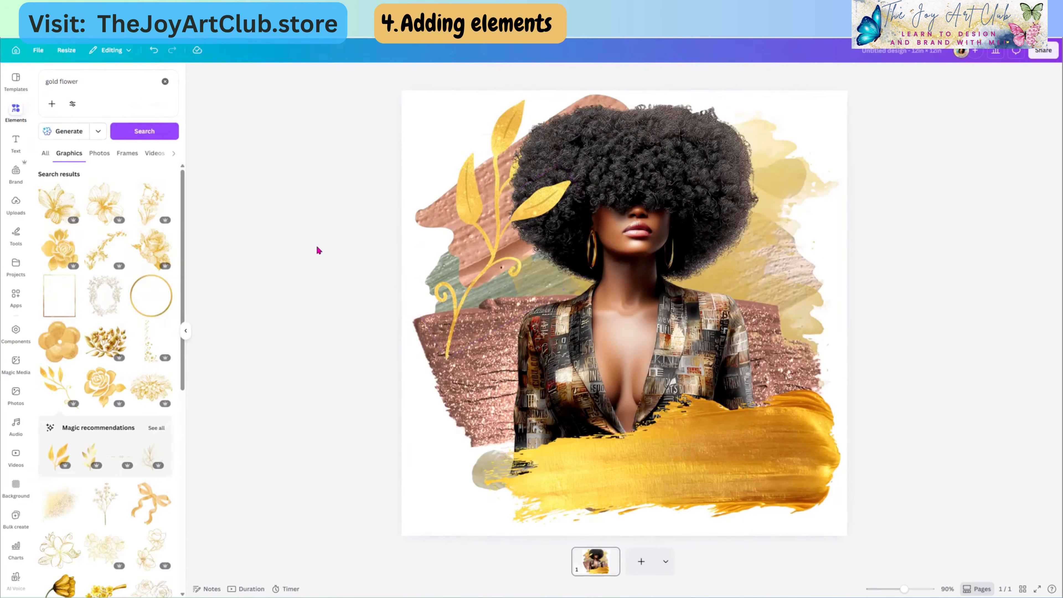
left_click(471, 174)
left_click(537, 216)
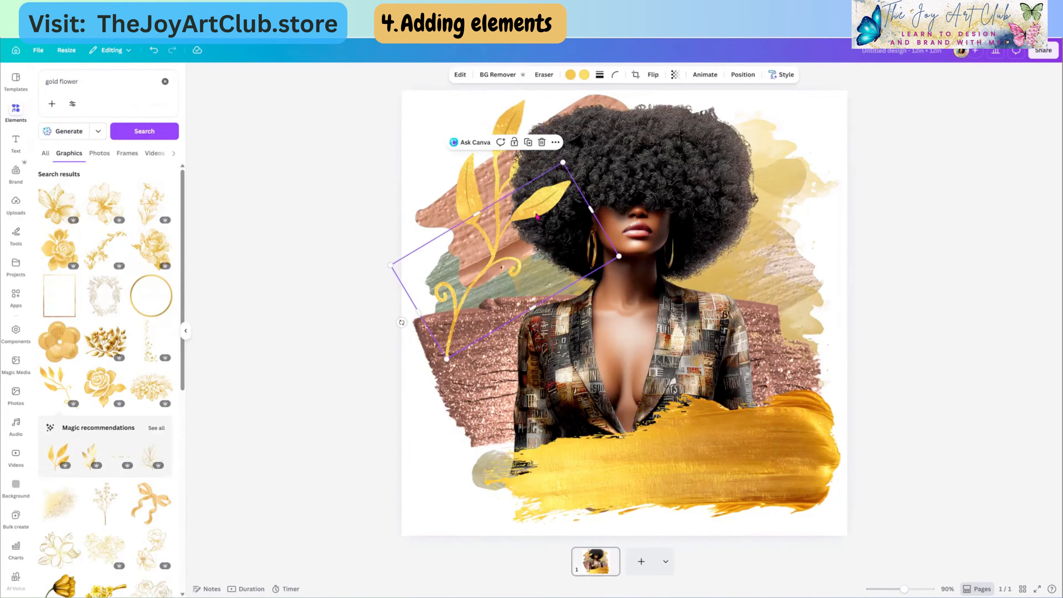
left_click(315, 187)
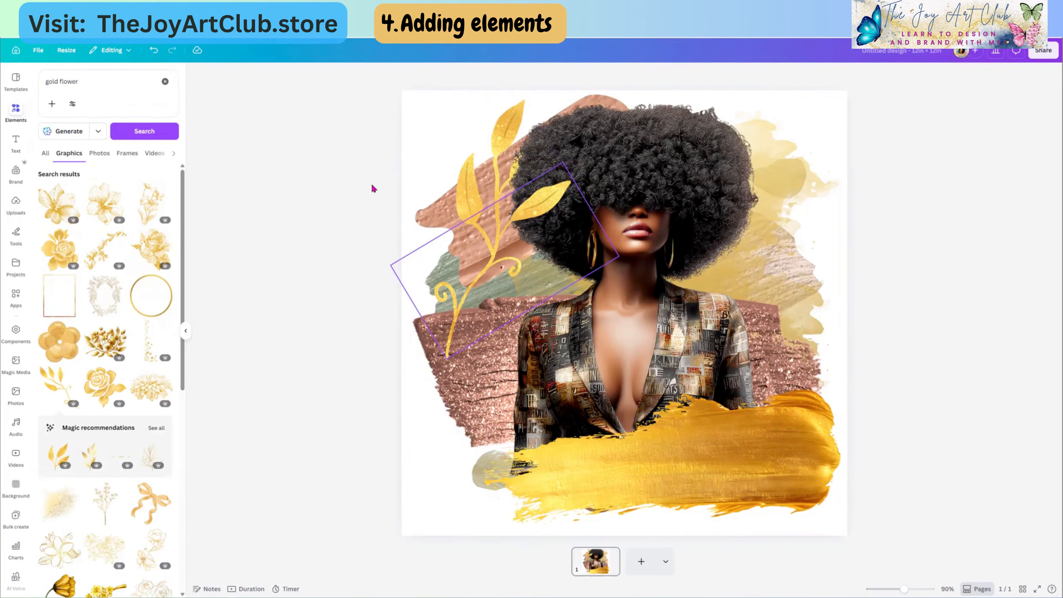
Step: Restore the copy's cropped upper part and recrop it to just above the lower leaf over the hair
left_click(547, 211)
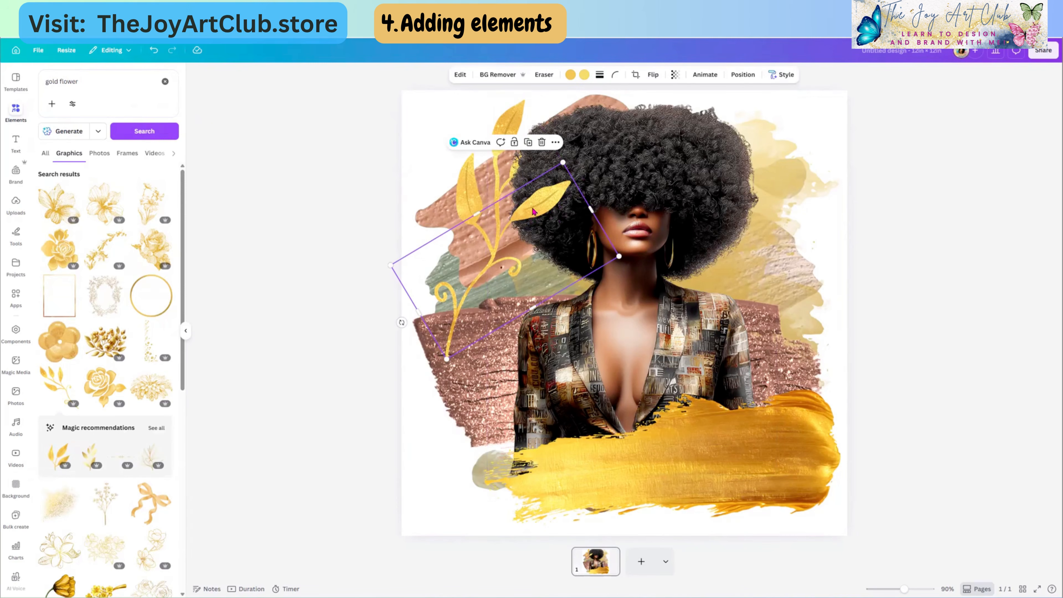
left_click_drag(477, 213, 448, 166)
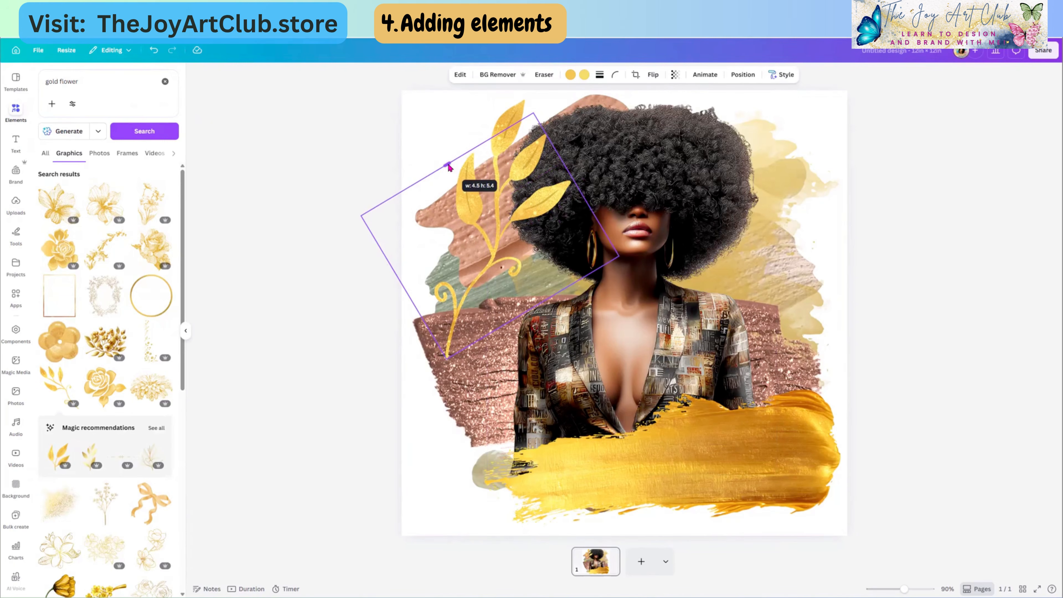
left_click_drag(448, 166, 487, 214)
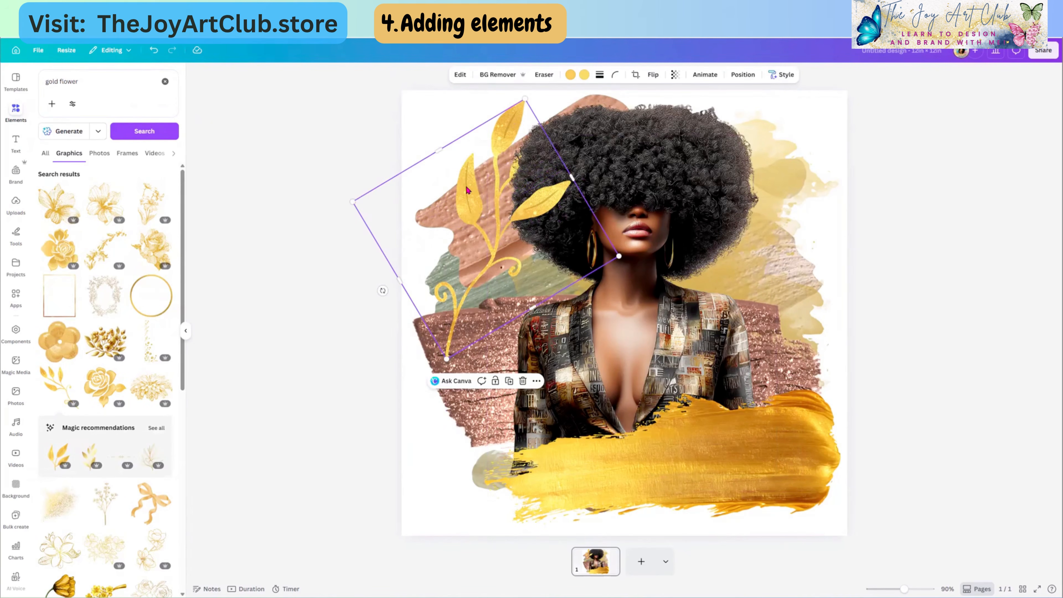
left_click_drag(468, 191, 468, 189)
left_click_drag(543, 199, 537, 223)
left_click(539, 225)
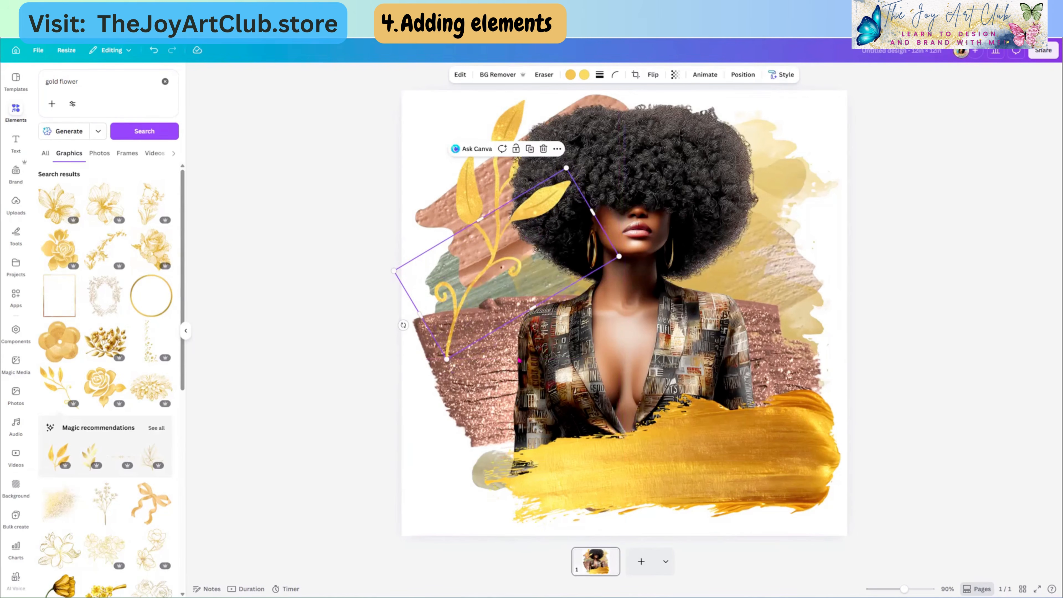
Step: Move the cropped branch copy's layer below the woman and the rose-gold stroke
double_click(472, 387)
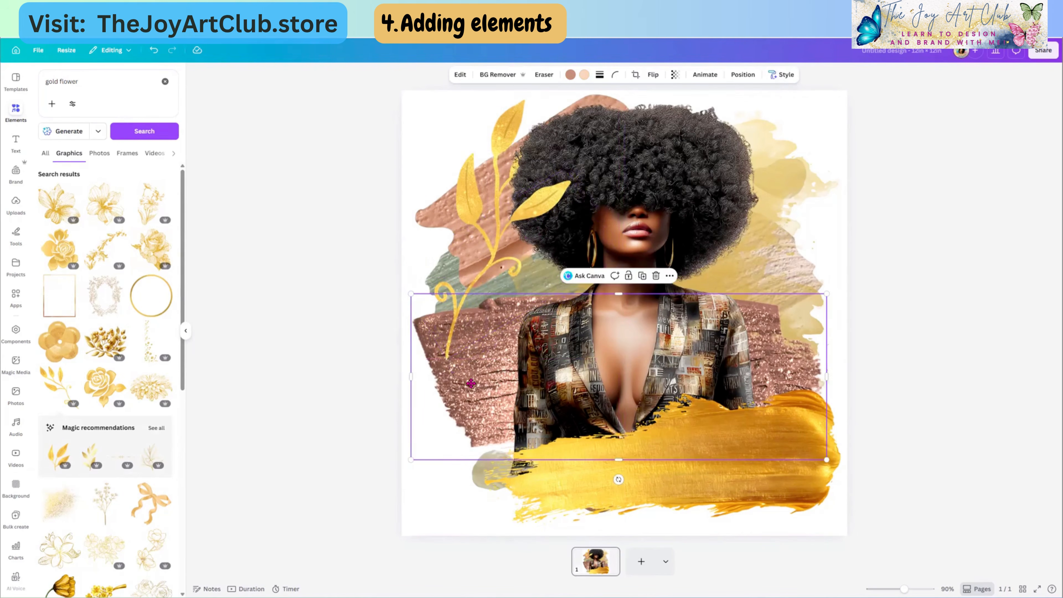
left_click(346, 261)
left_click(742, 76)
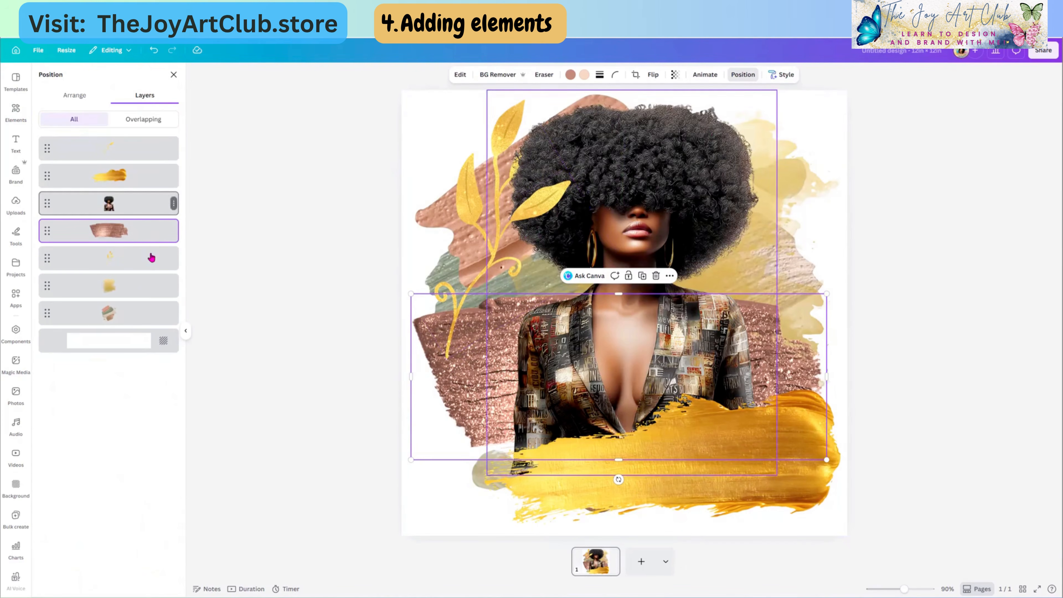
left_click(96, 148)
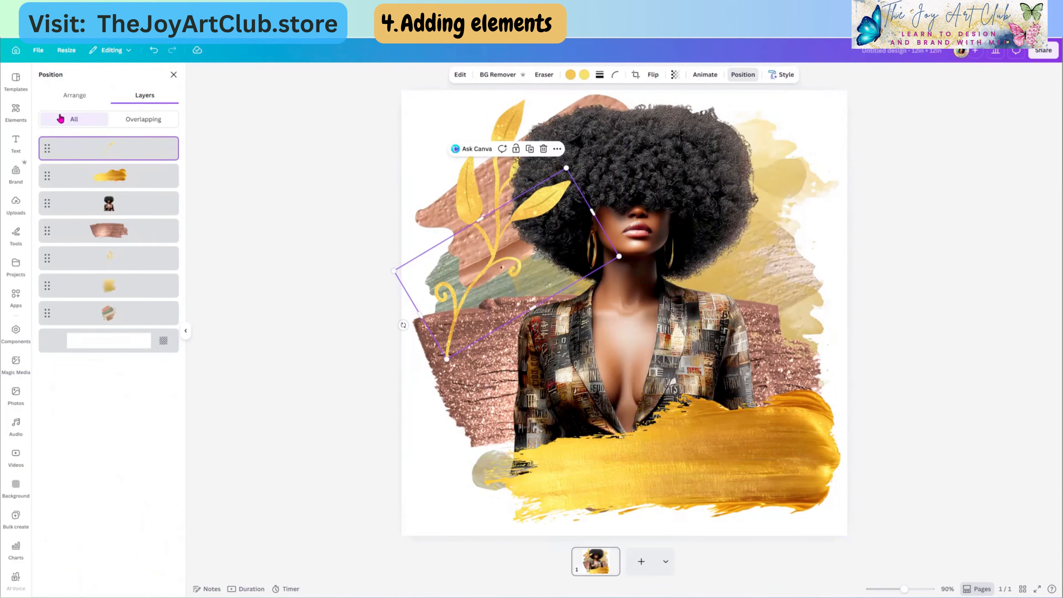
left_click_drag(102, 148, 97, 240)
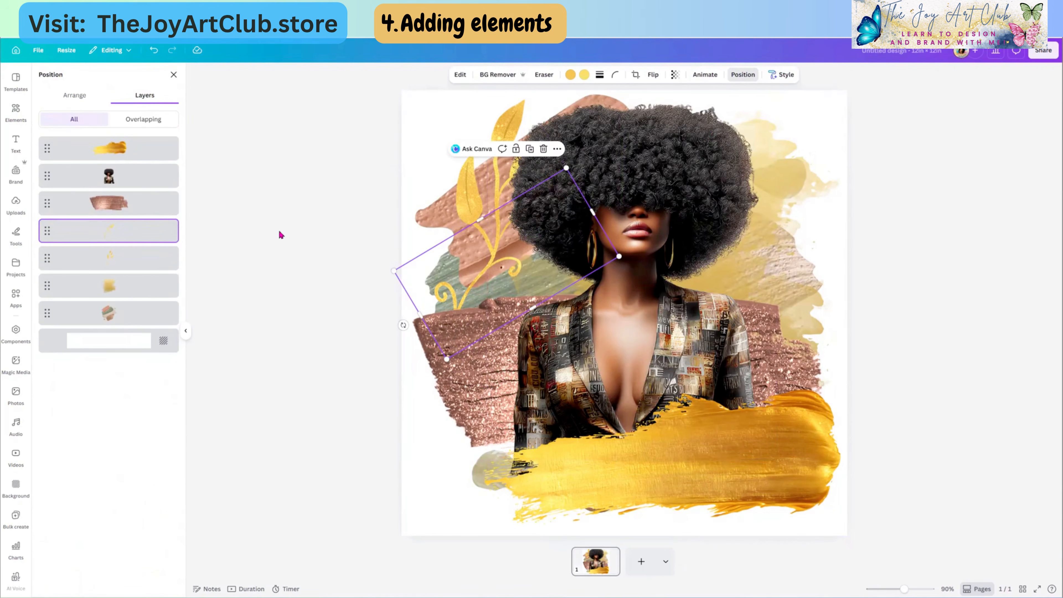
left_click(174, 74)
left_click(349, 138)
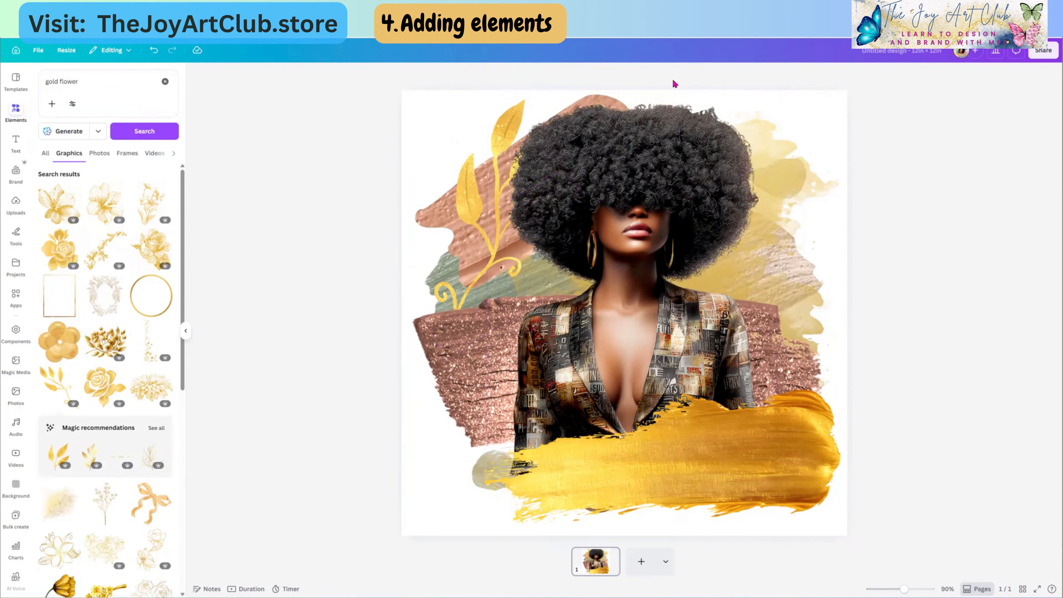
Step: Move the cropped branch copy's layer above the woman, directly beneath the gold brush stroke
left_click(499, 238)
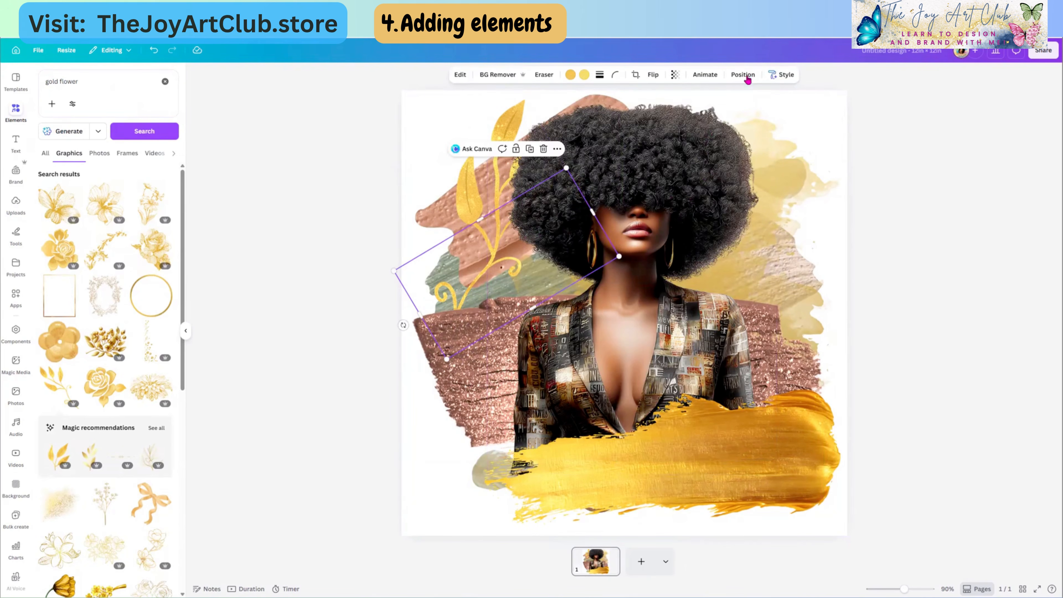
left_click(744, 75)
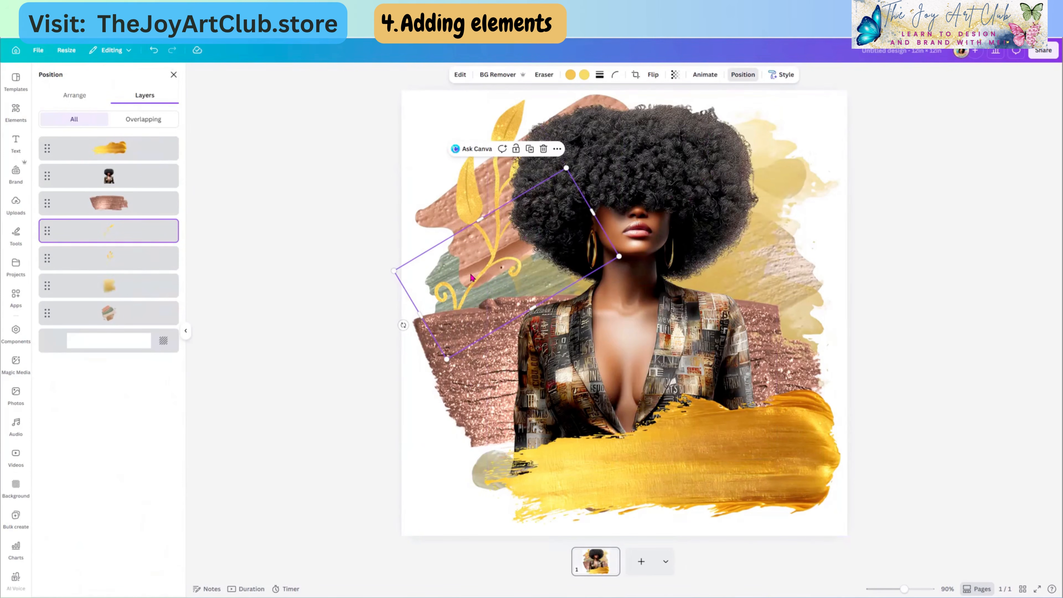
left_click_drag(101, 237, 102, 174)
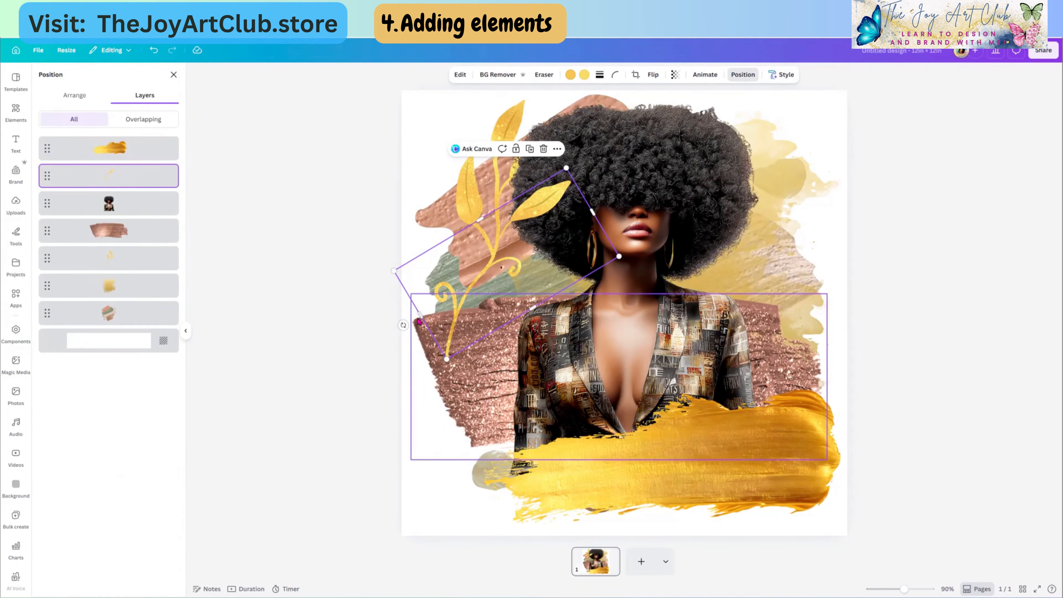
Step: Crop the branch copy inward from its stem side so only the leaf overlapping the woman's hair remains in front
left_click(419, 323)
left_click(483, 274)
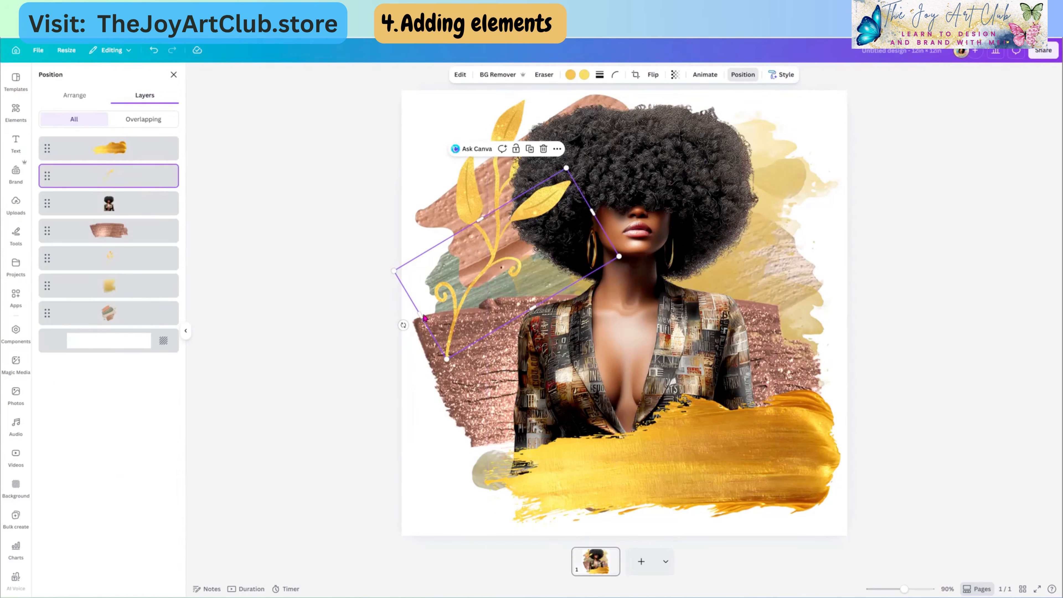
left_click_drag(421, 314, 448, 294)
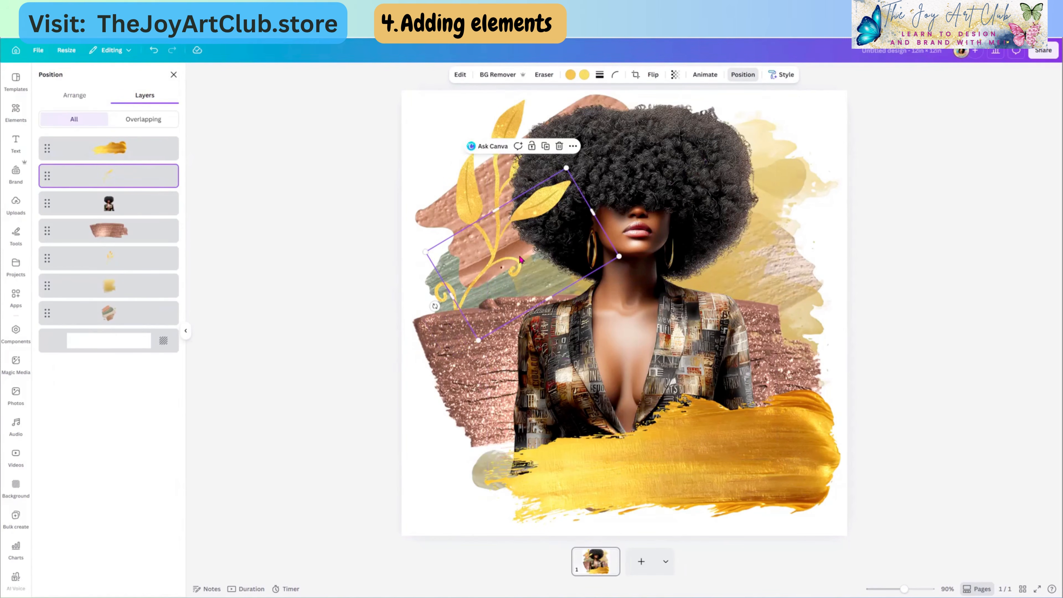
mouse_move(507, 253)
left_mouse_down()
mouse_move(528, 254)
mouse_move(505, 248)
left_mouse_up()
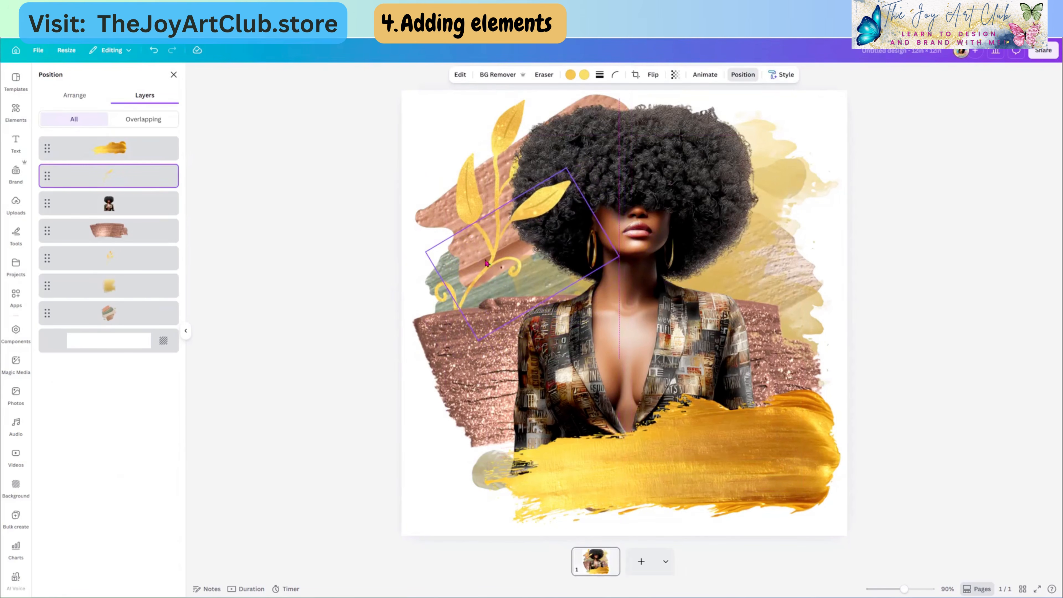
left_click_drag(452, 298, 524, 269)
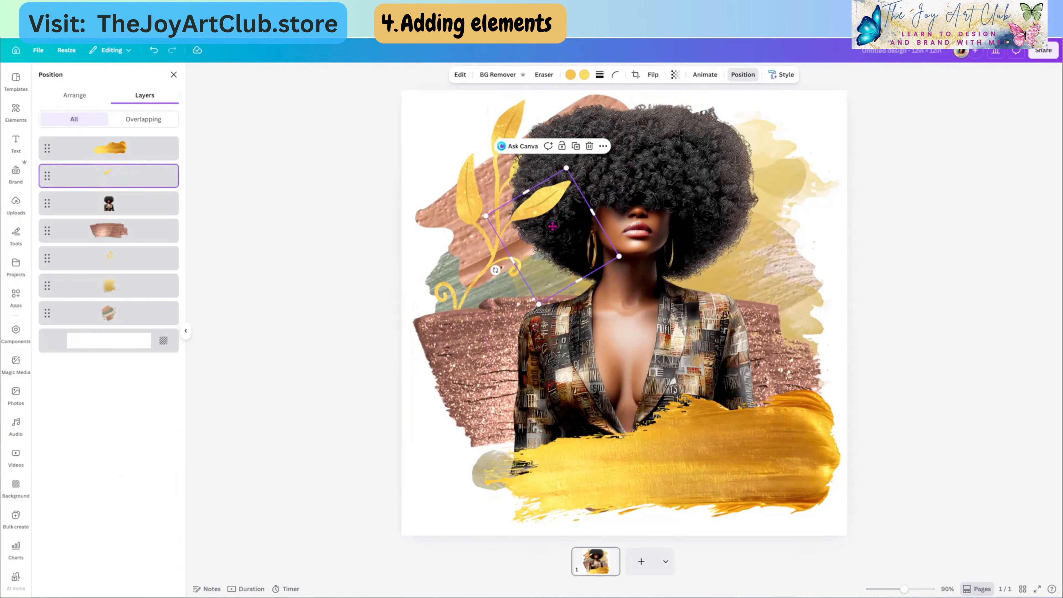
mouse_move(544, 209)
left_mouse_down()
mouse_move(552, 223)
mouse_move(541, 211)
left_mouse_up()
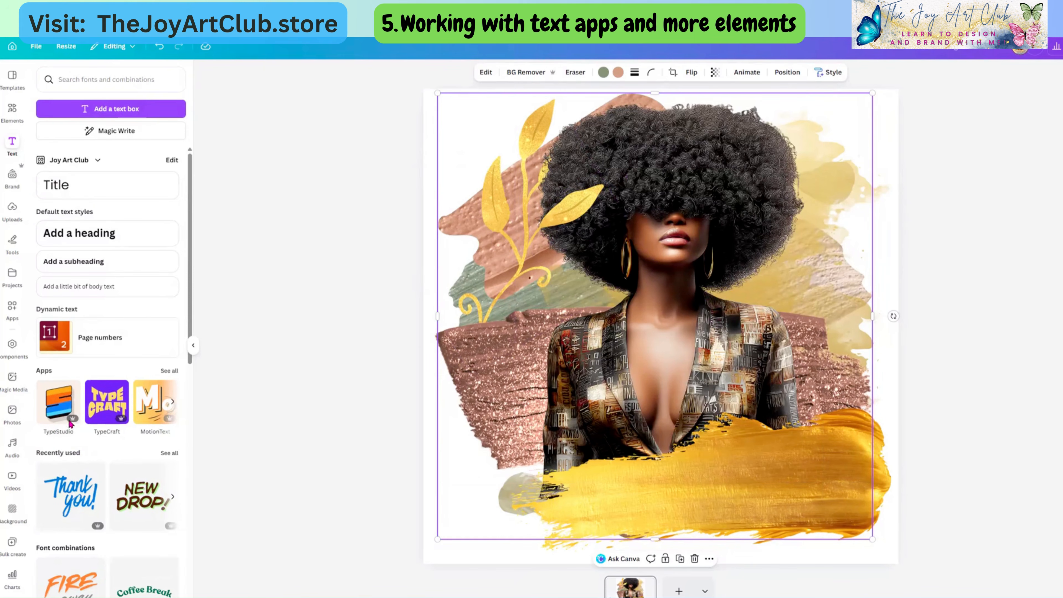
Step: Look through the text apps available for adding styled lettering to the design
mouse_move(71, 424)
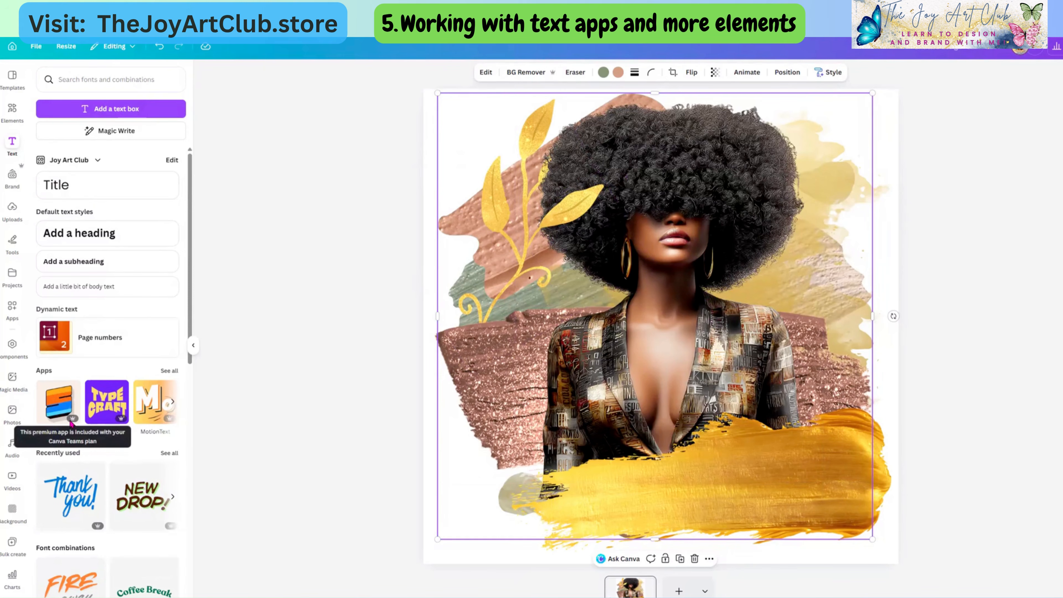
left_click(172, 403)
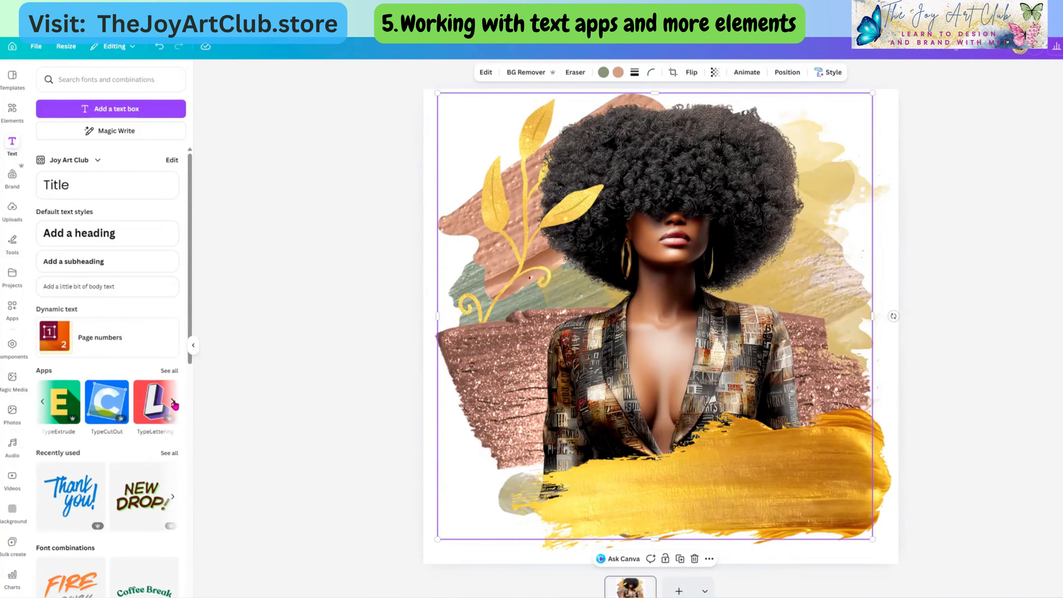
left_click(174, 403)
left_click(173, 401)
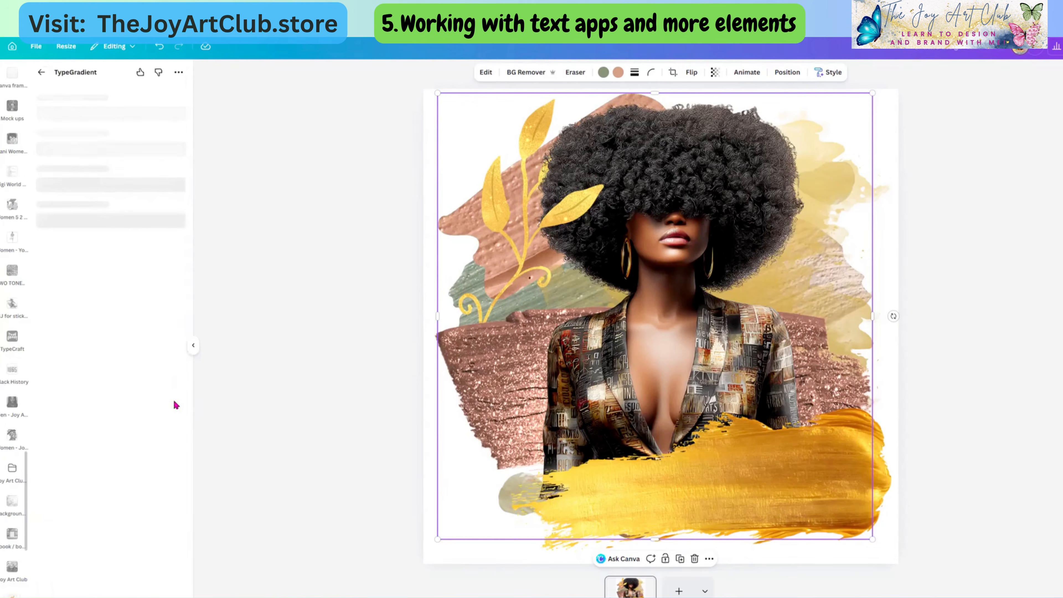
left_click(41, 74)
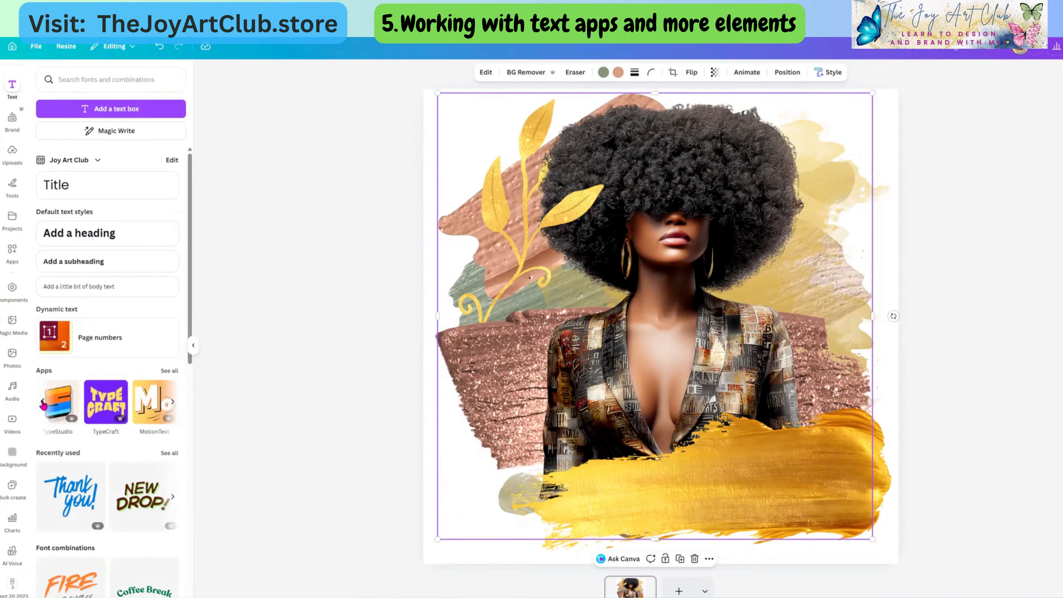
Step: Browse the TypeStudio text templates and choose the two-line pink ACTION ACTION design
left_click(60, 403)
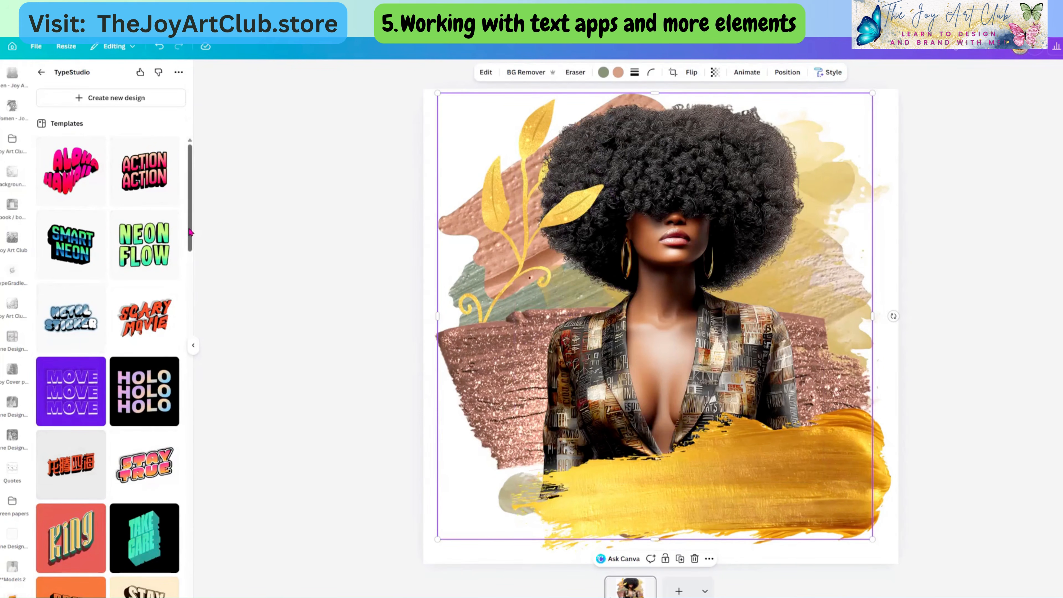
left_click_drag(189, 229, 238, 212)
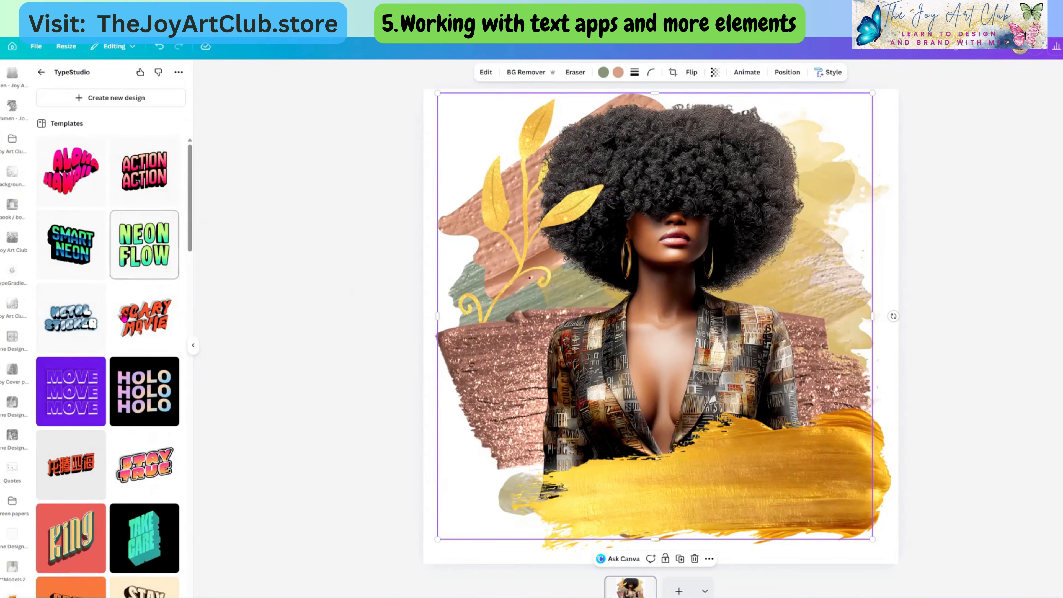
scroll(103, 368, "down", 7)
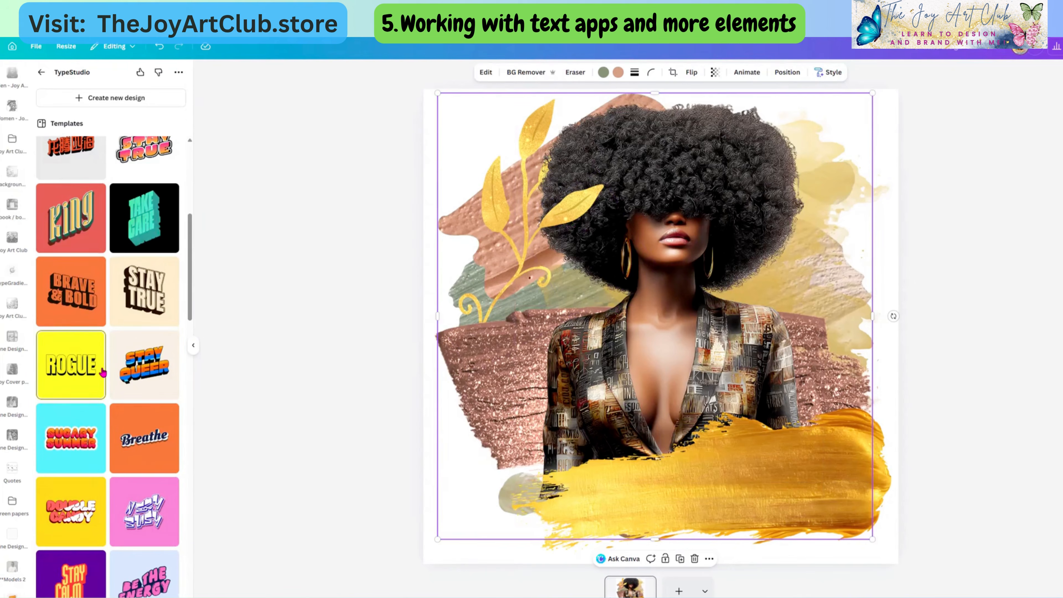
scroll(102, 372, "up", 7)
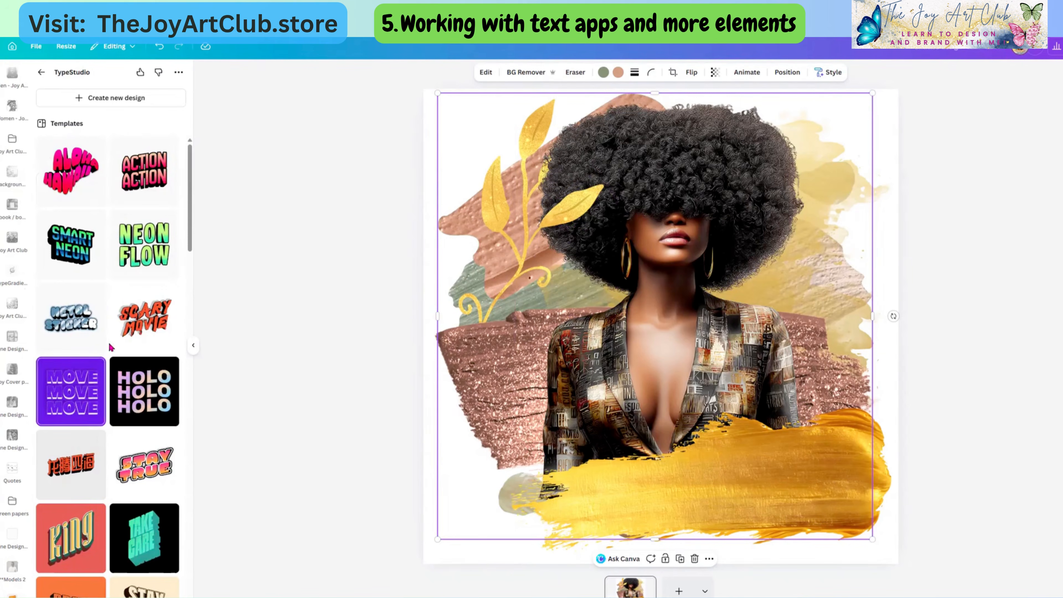
left_click(144, 181)
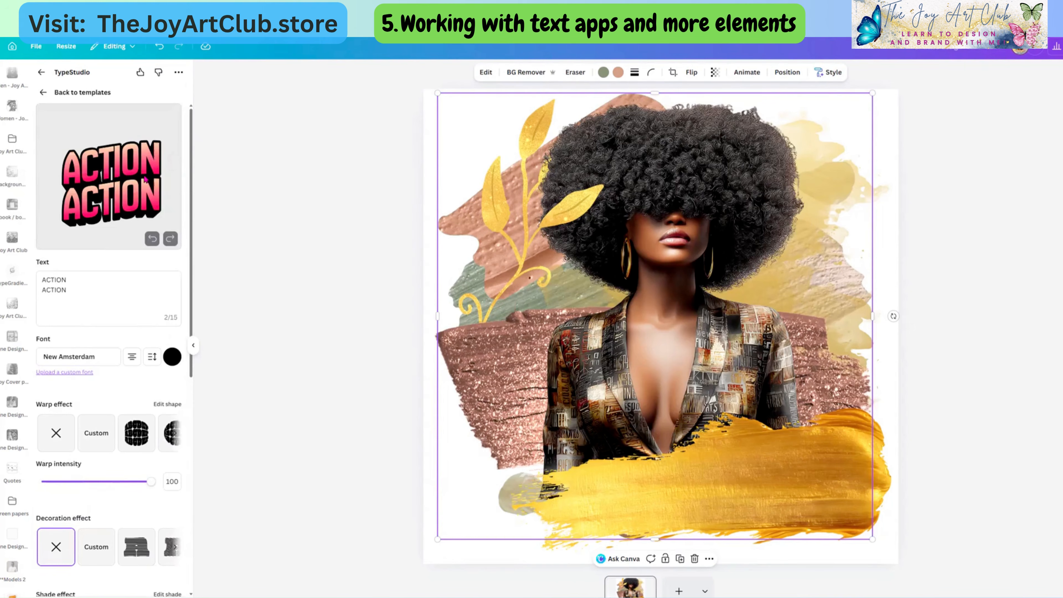
Step: Replace the template's wording with "I Am Blessed"
left_click(75, 292)
key("ctrl+a")
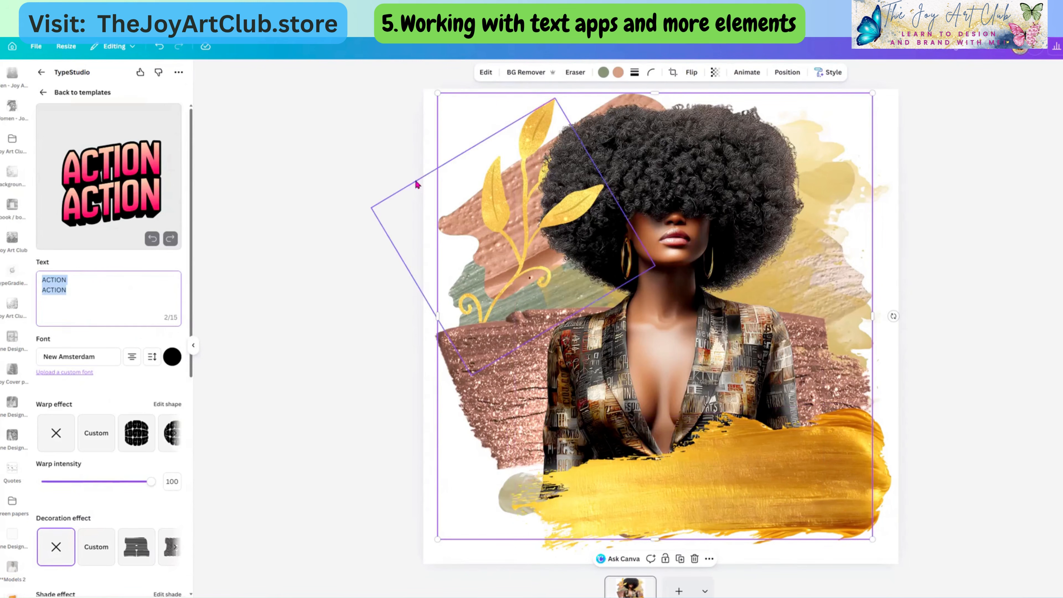
left_click(78, 292)
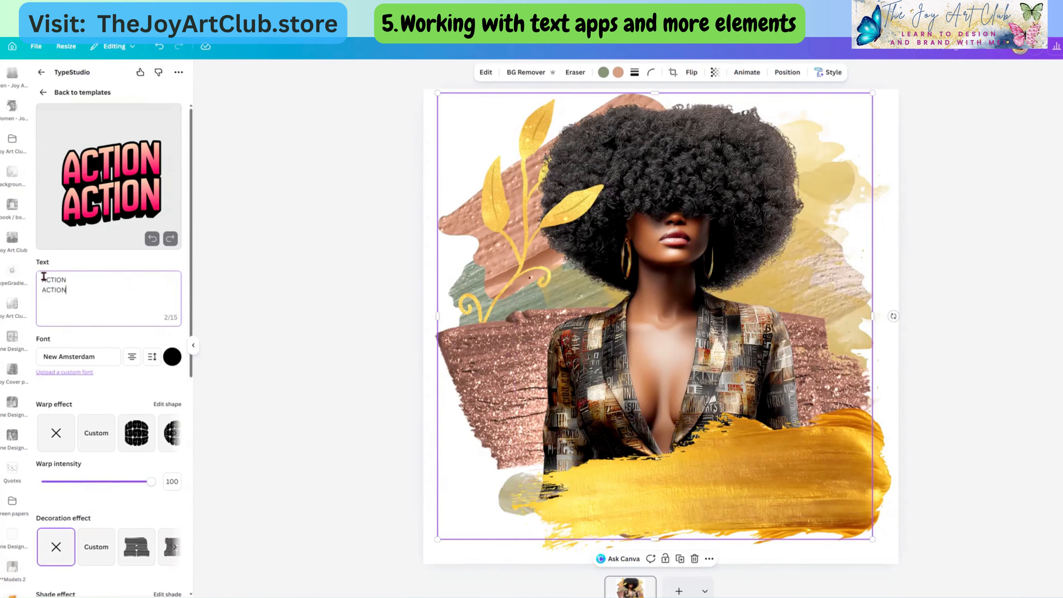
left_click_drag(44, 277, 30, 278)
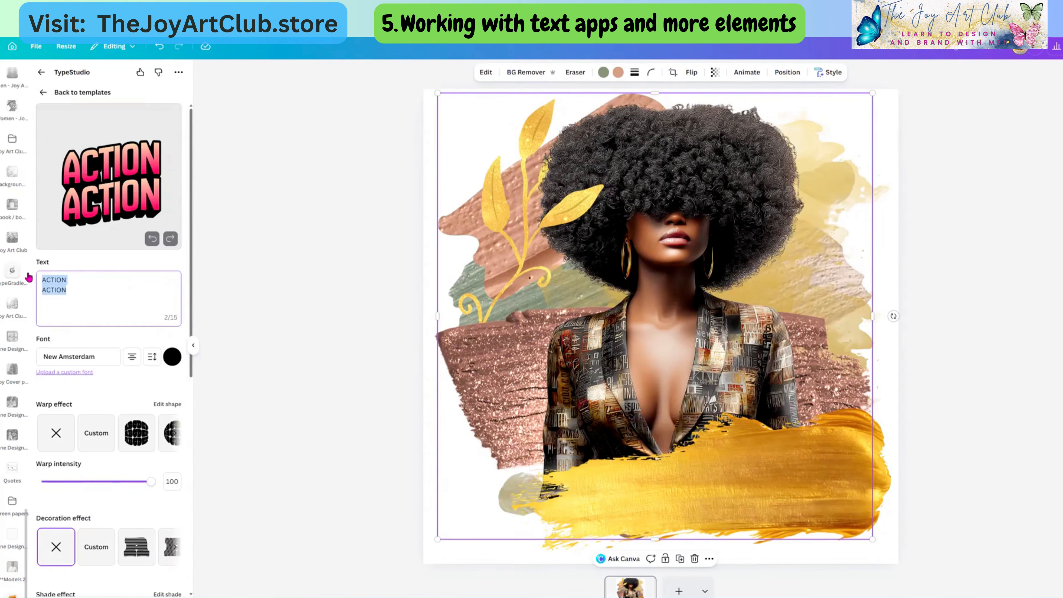
key("BackSpace")
type("I Am ")
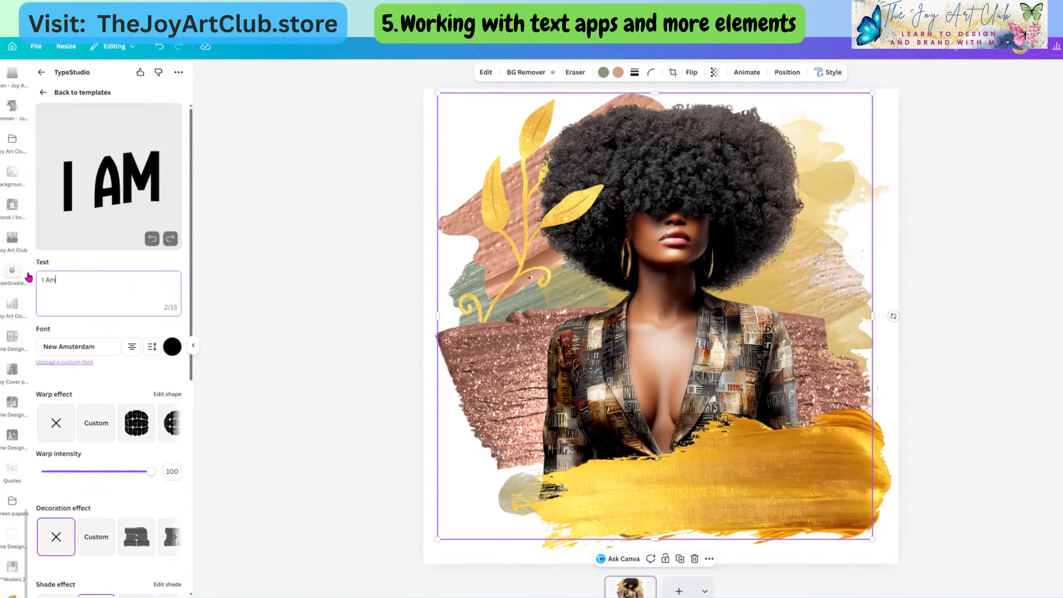
type("Blessed")
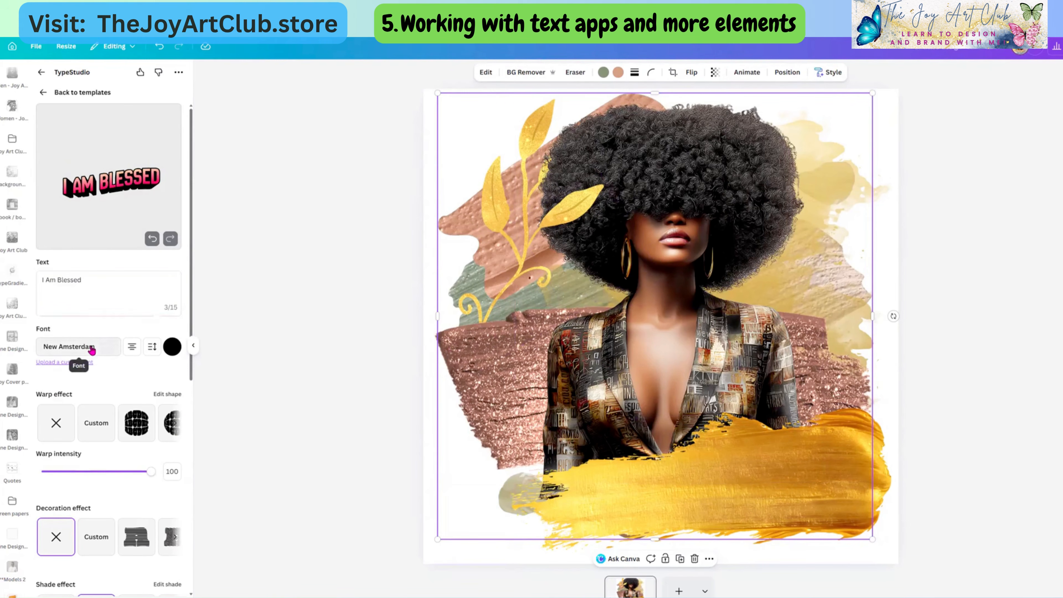
Step: Try the Briarwood Heavy font on the lettering and switch back to New Amsterdam
left_click(92, 351)
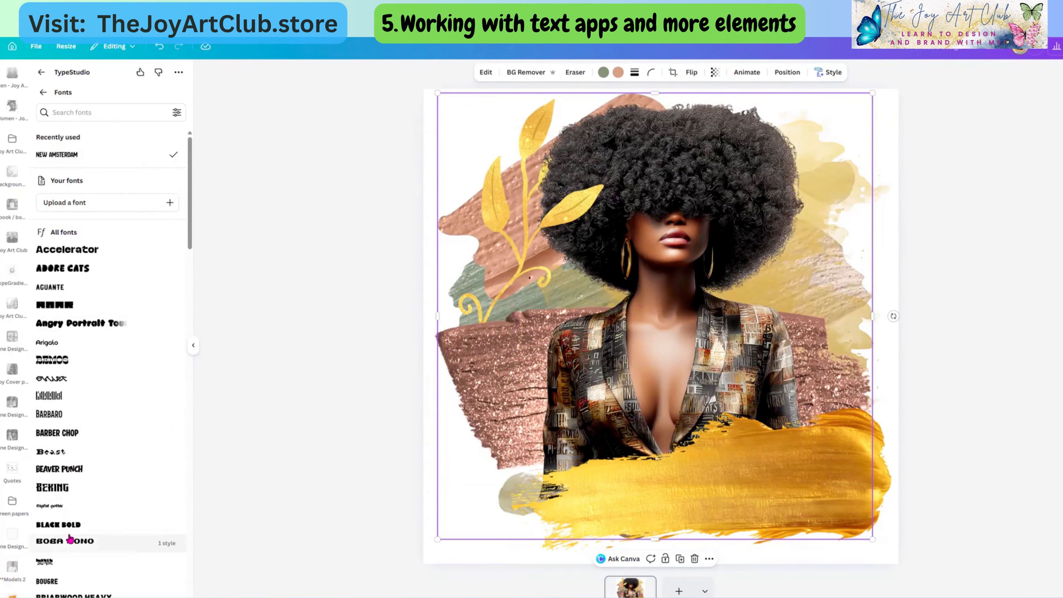
scroll(69, 528, "down", 2)
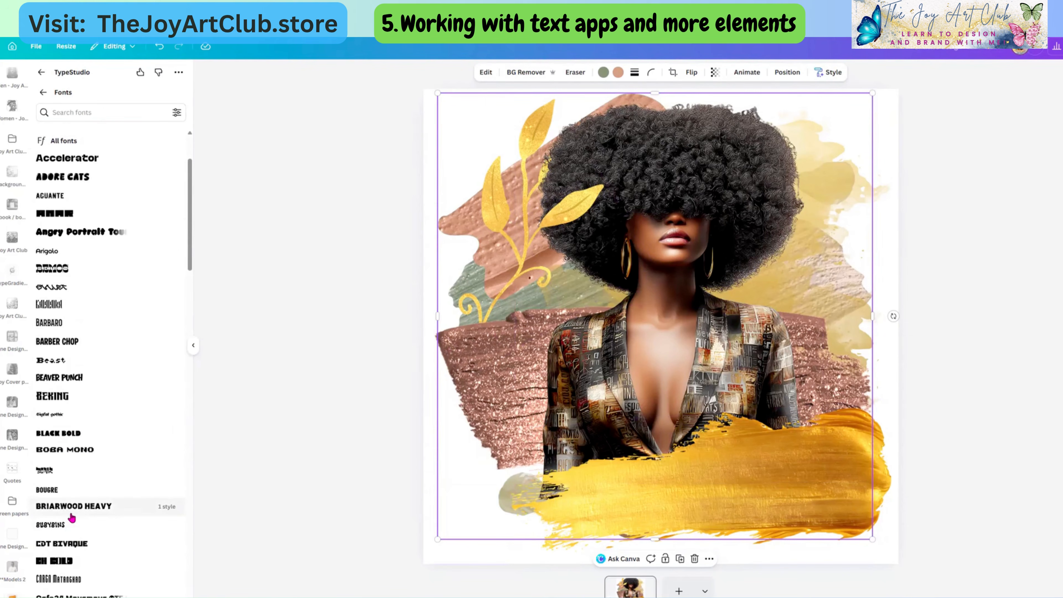
left_click(71, 515)
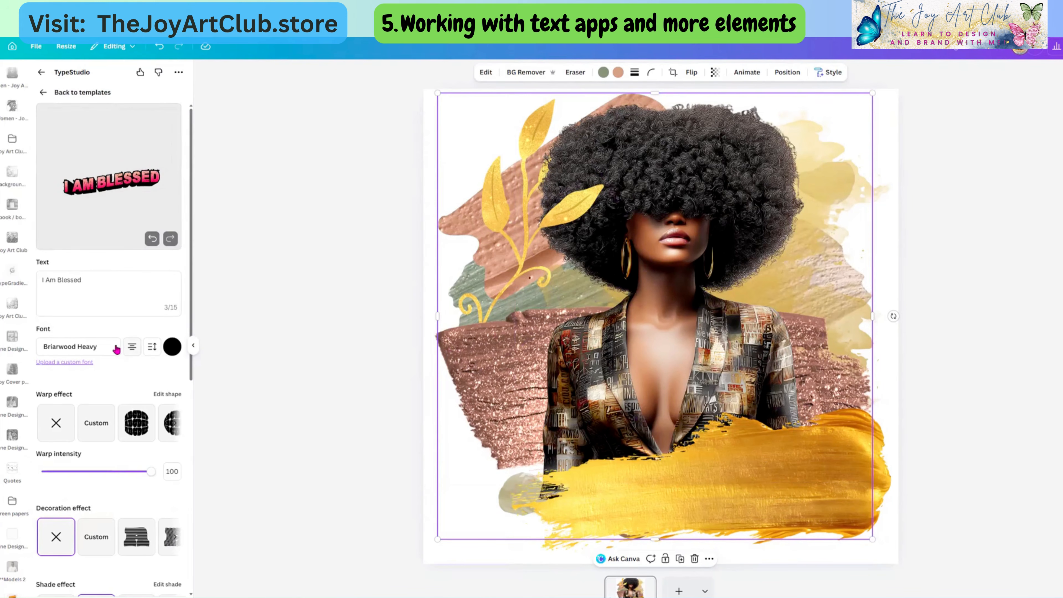
left_click(161, 51)
left_click(78, 348)
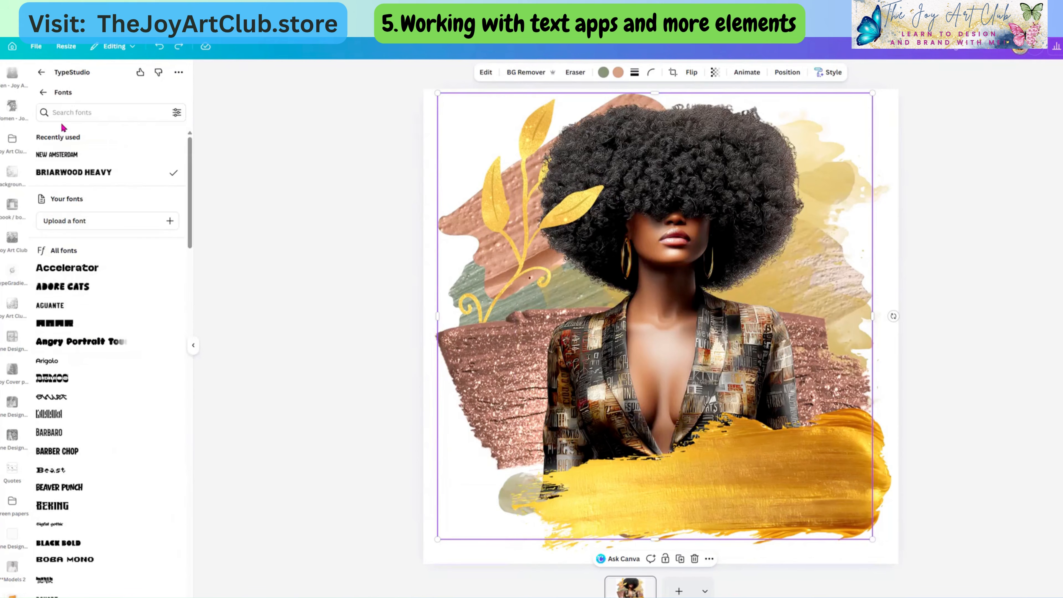
left_click(46, 156)
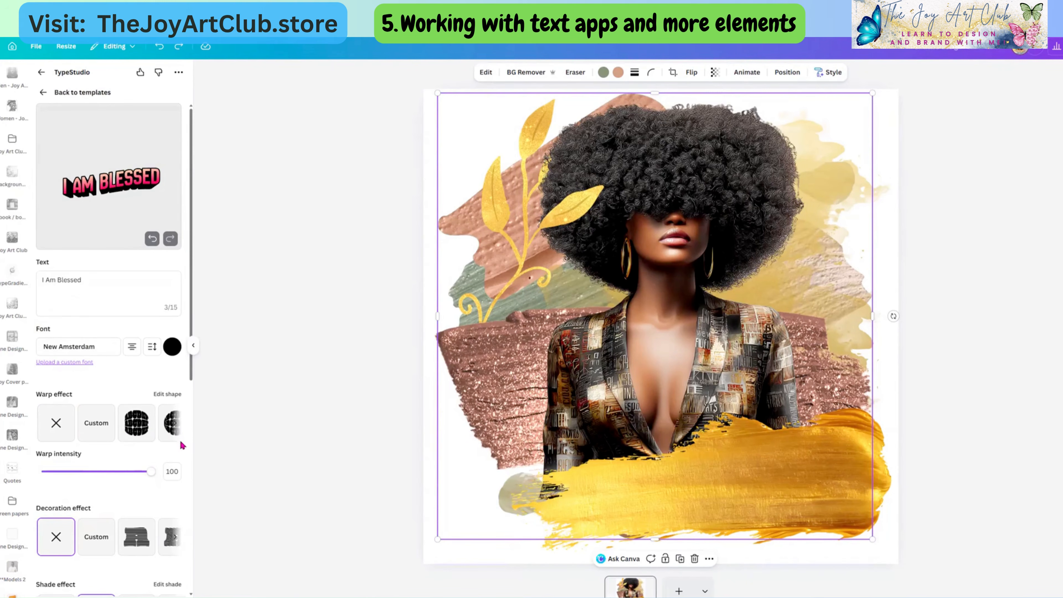
Step: Look through the warp effects and apply the upward-slanting warp to the "I Am Blessed" lettering
left_click(173, 425)
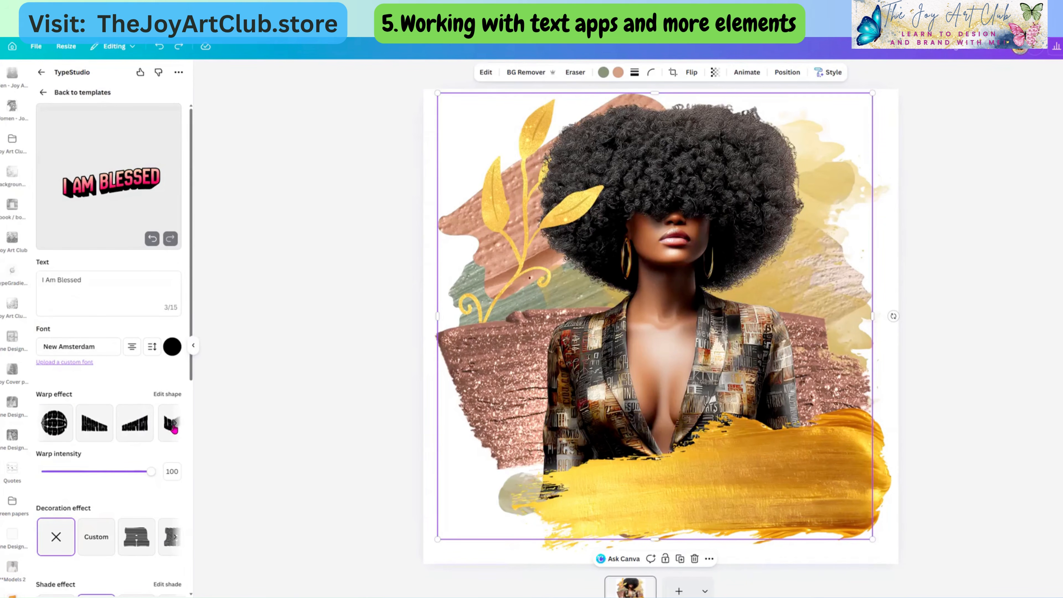
left_click(175, 426)
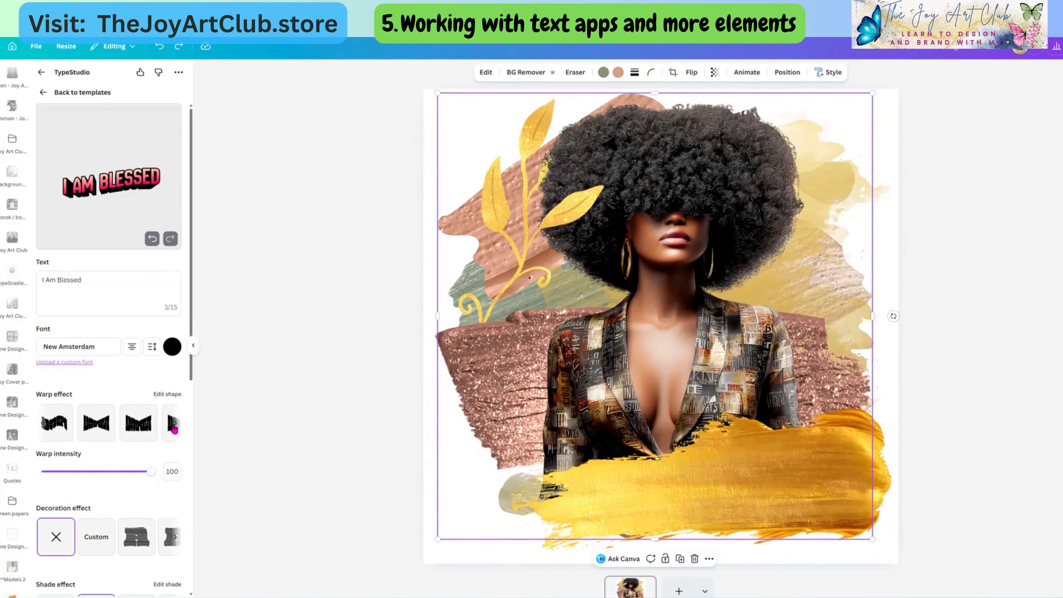
left_click(174, 426)
left_click(175, 426)
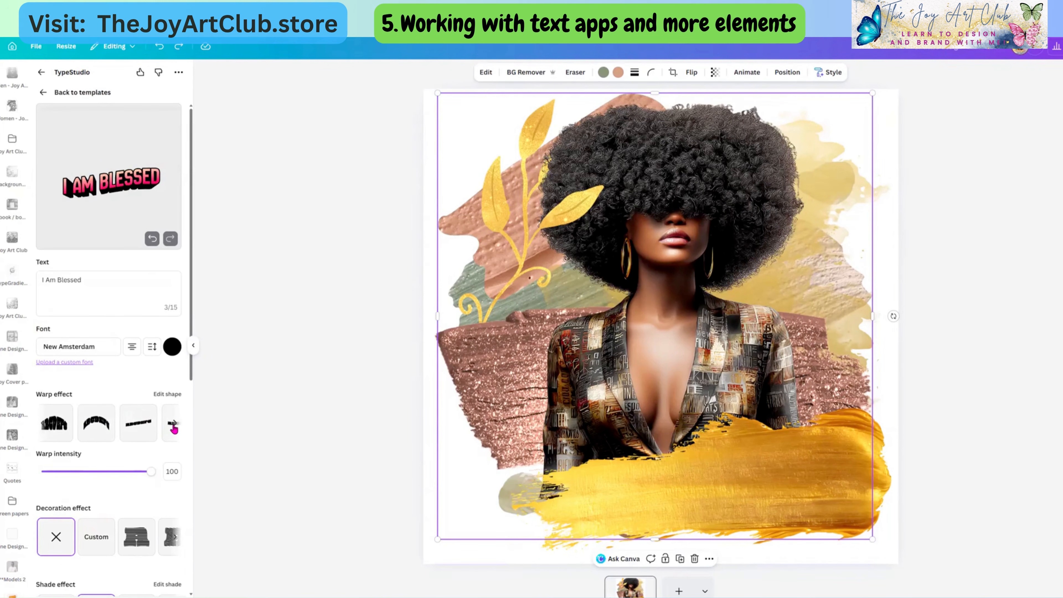
left_click(175, 427)
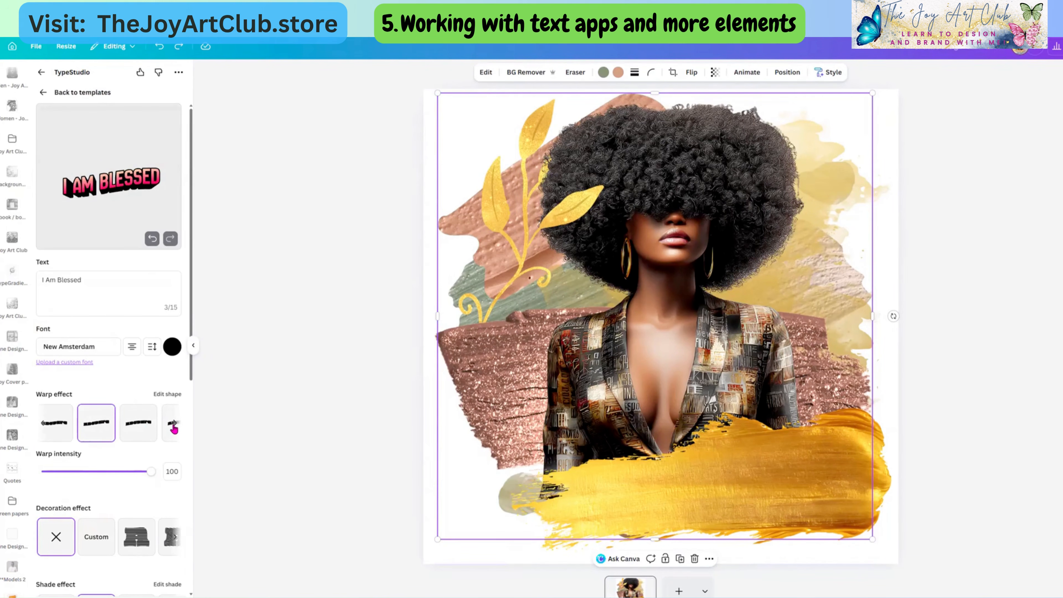
left_click(174, 426)
left_click(175, 426)
left_click(175, 428)
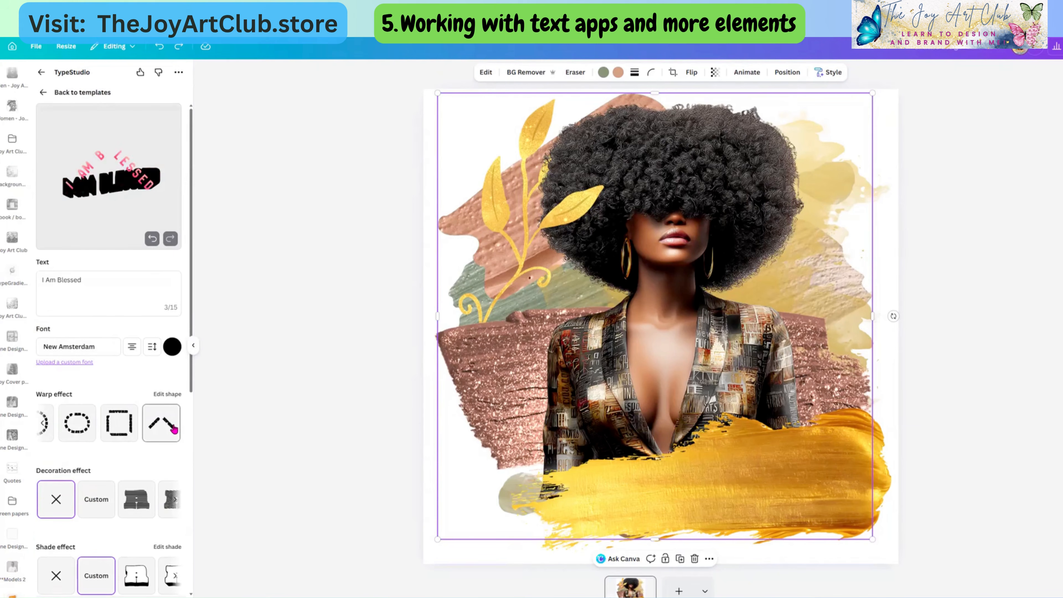
left_click(42, 423)
left_click(42, 423)
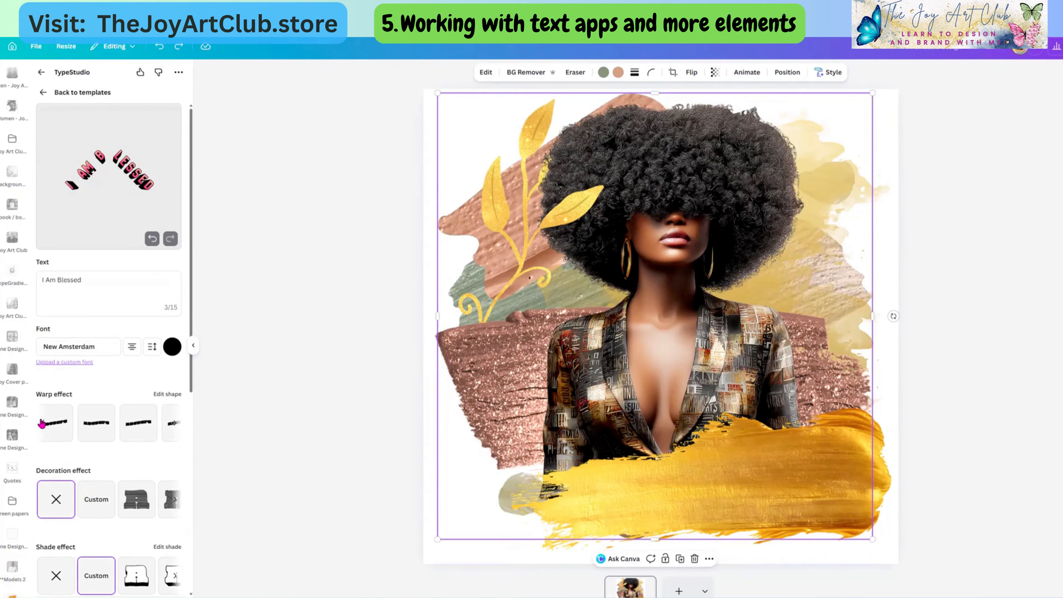
left_click(58, 428)
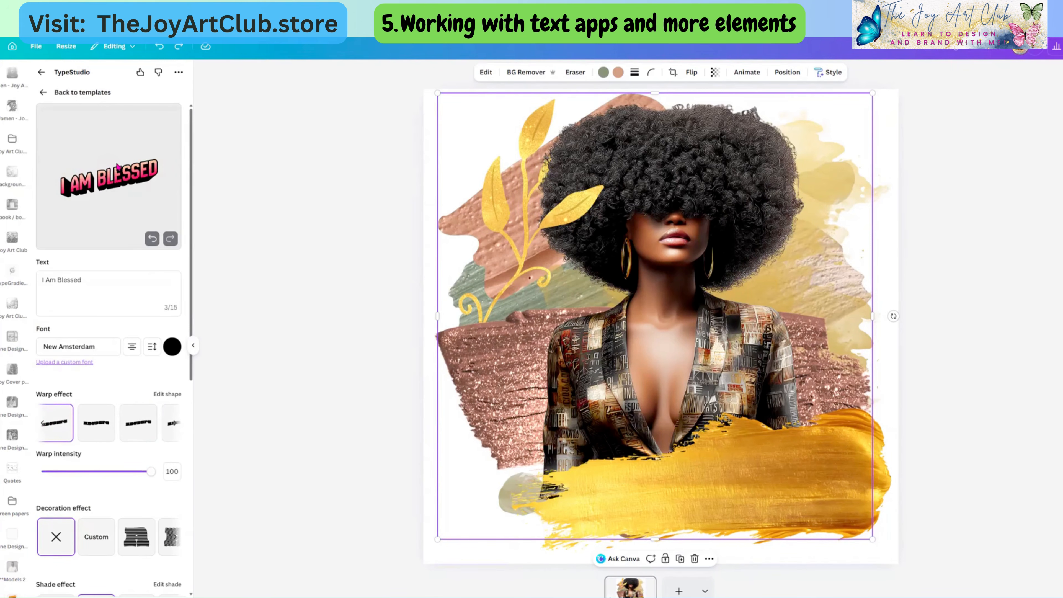
Step: Move the gold brush stroke slightly upward over the woman's jacket to make room for the lettering
mouse_move(731, 511)
left_mouse_down()
mouse_move(769, 468)
mouse_move(765, 506)
mouse_move(774, 487)
mouse_move(779, 497)
left_mouse_up()
left_click(778, 514)
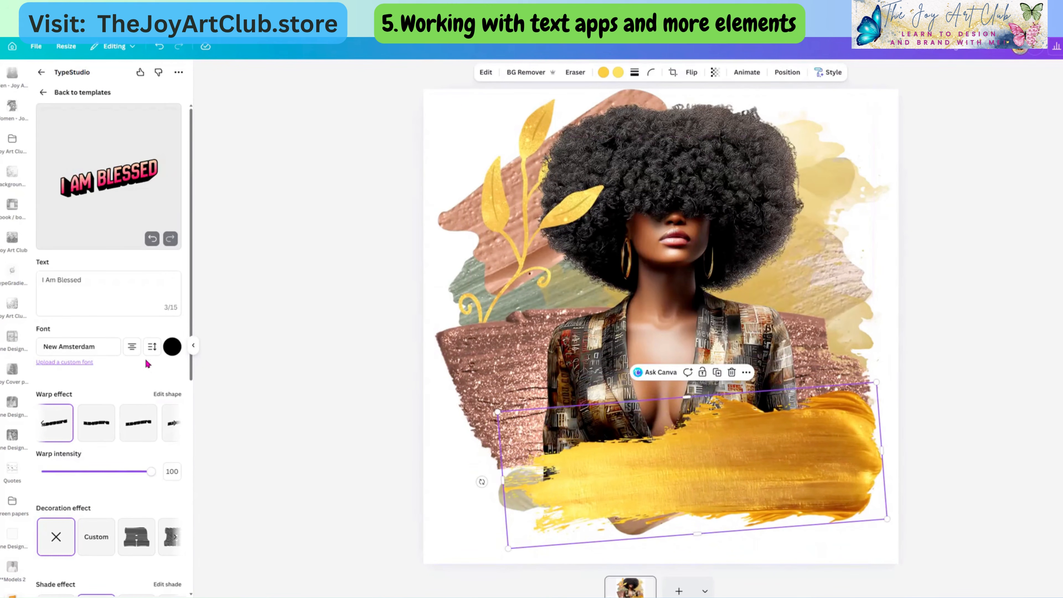
Step: Edit the lettering's gradient, trying light green for its end color before choosing bright pink from the palette
scroll(130, 422, "down", 3)
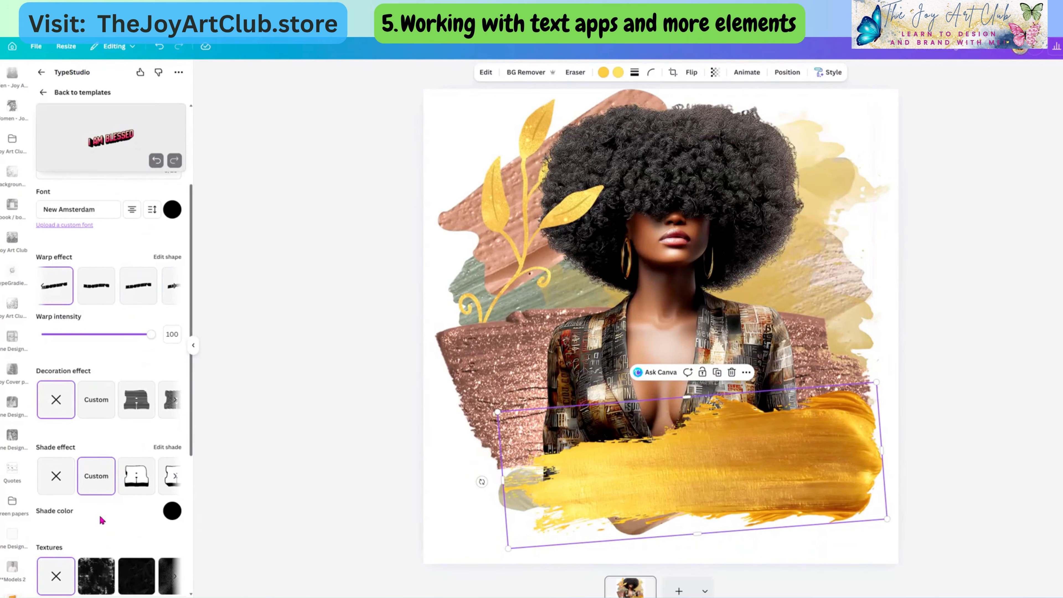
scroll(100, 520, "down", 3)
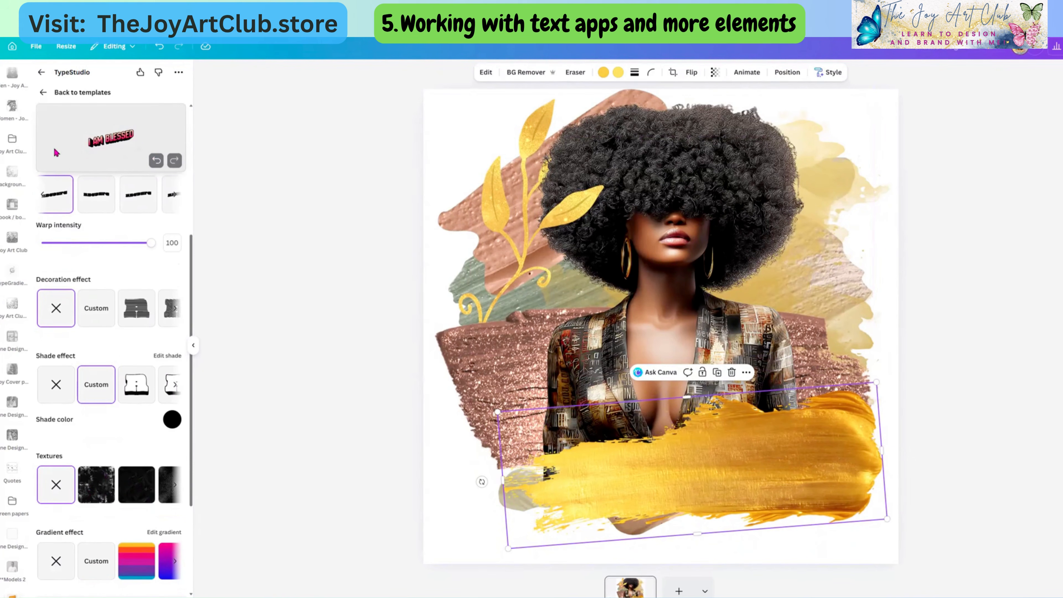
scroll(100, 522, "down", 3)
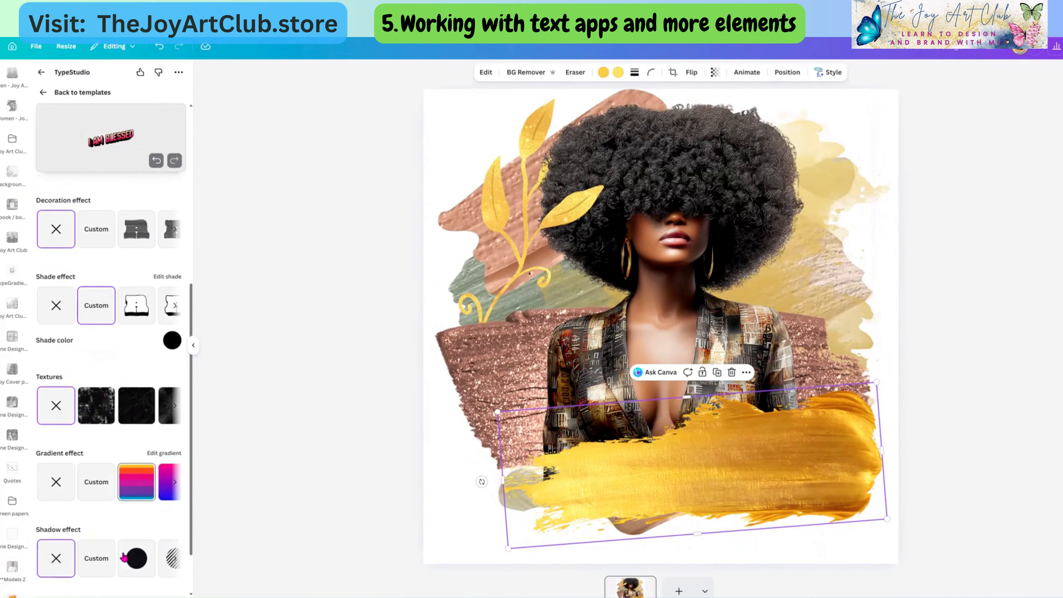
left_click(96, 472)
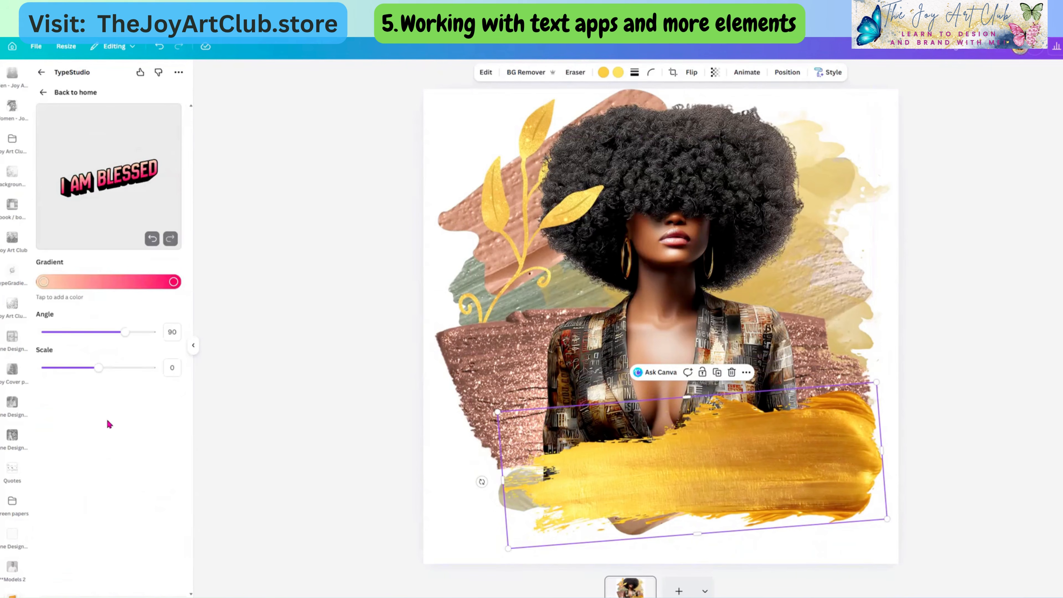
left_click(173, 282)
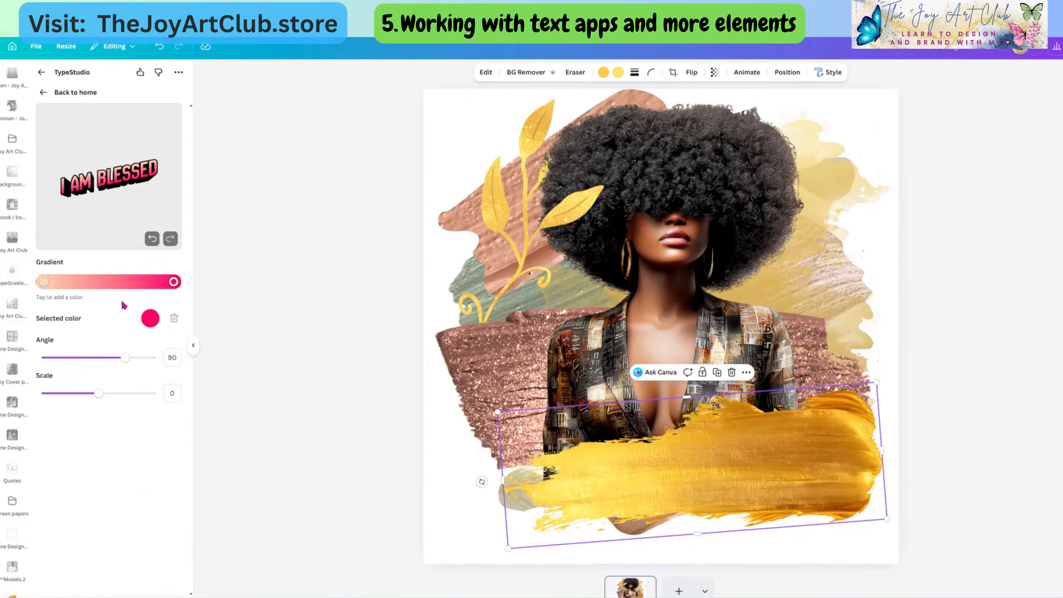
left_click(150, 320)
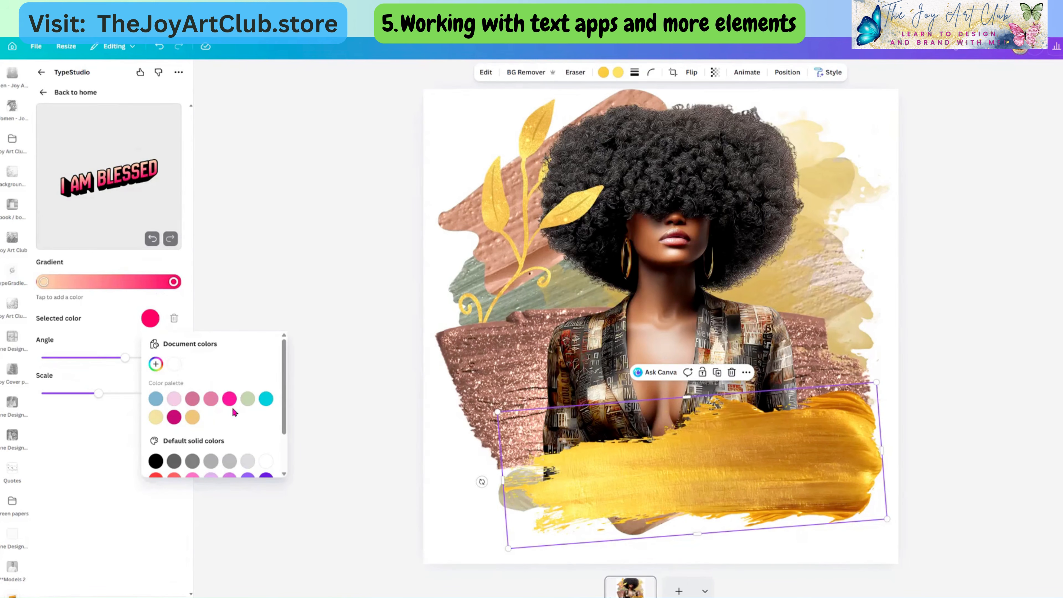
left_click(248, 400)
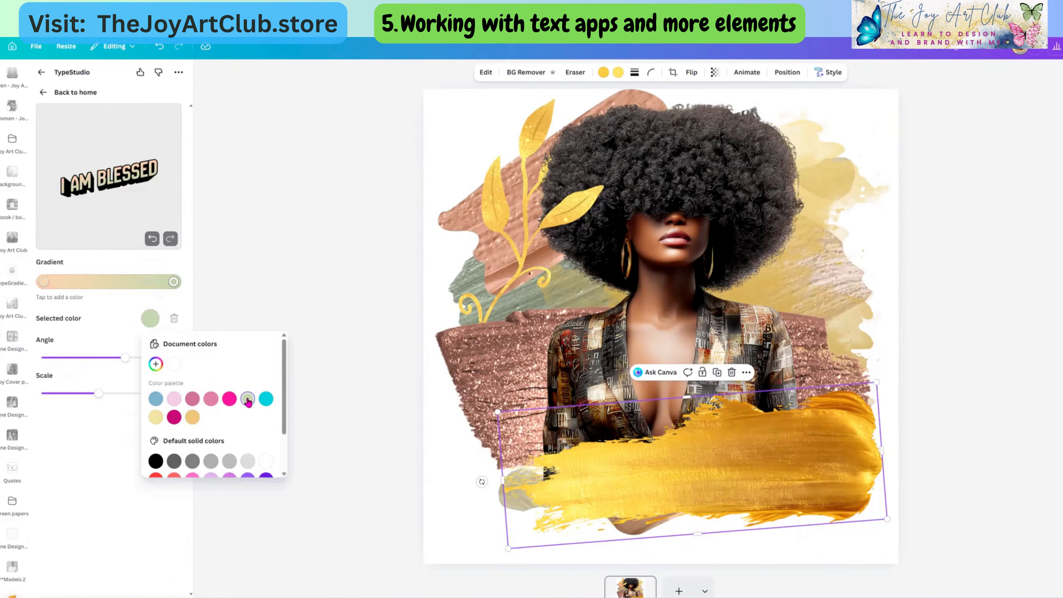
left_click(229, 399)
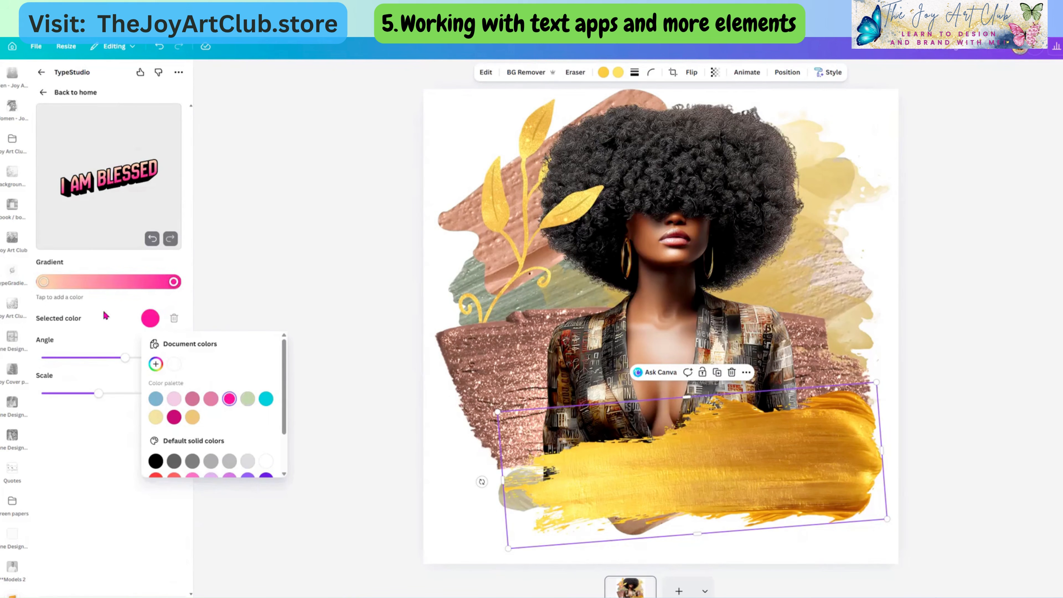
Step: Set the gradient's peach start color to the golden tan from the palette
left_click(45, 287)
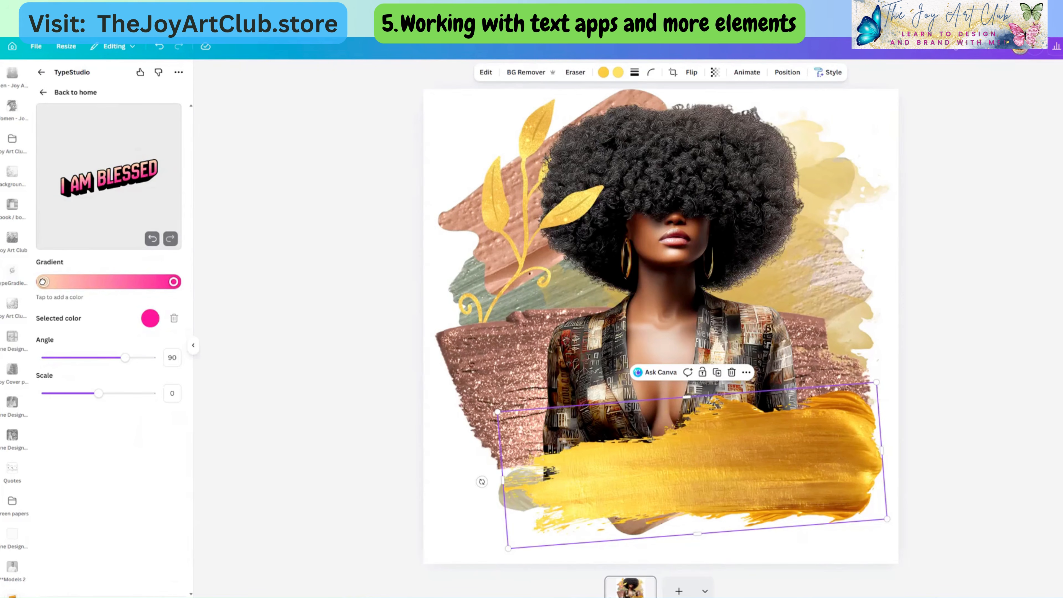
left_click(42, 281)
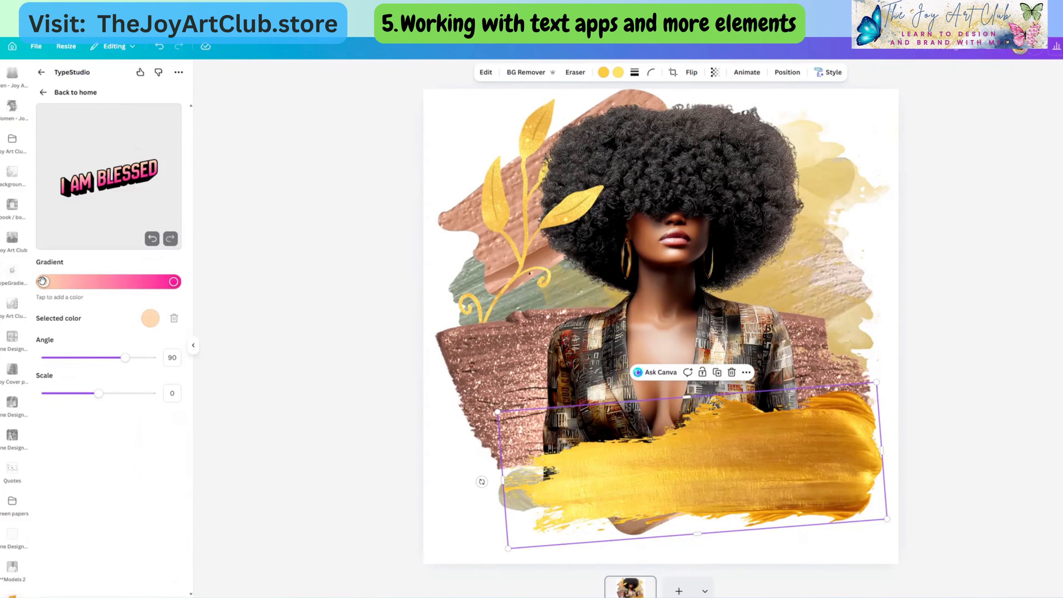
left_click(152, 320)
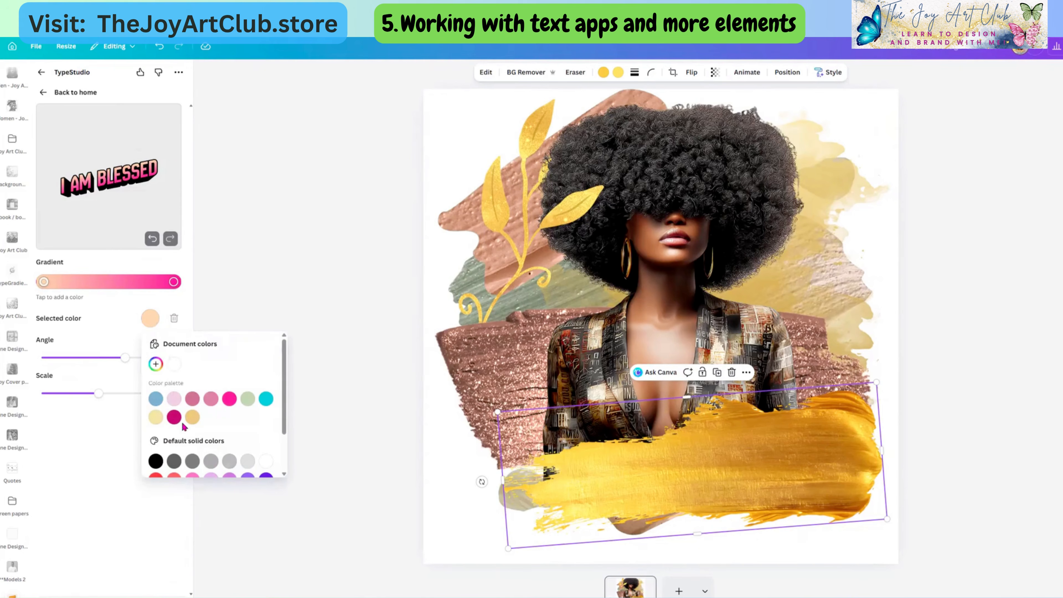
left_click(193, 417)
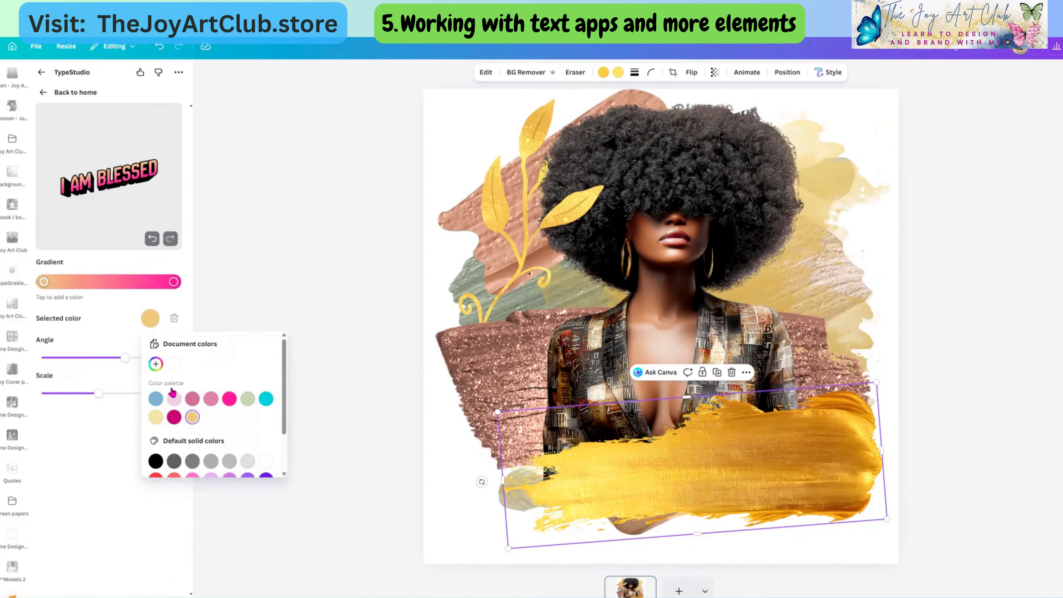
Step: Set the gradient's start color to the deeper gold #E6A937 and adjust the gradient's angle on the lettering
left_click(156, 364)
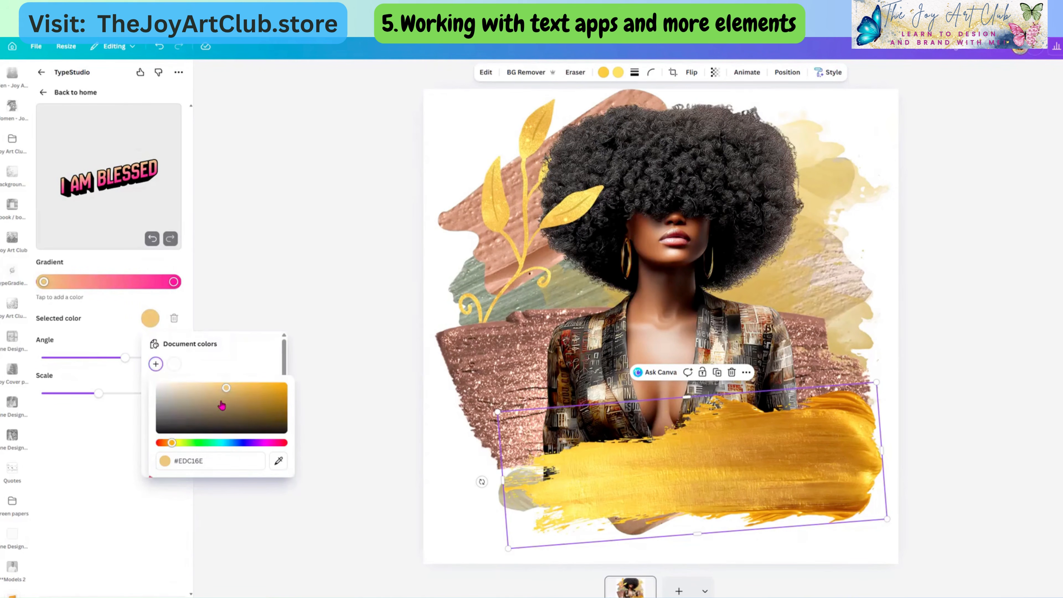
left_click(266, 390)
mouse_move(266, 391)
left_mouse_down()
mouse_move(278, 392)
mouse_move(255, 390)
left_mouse_up()
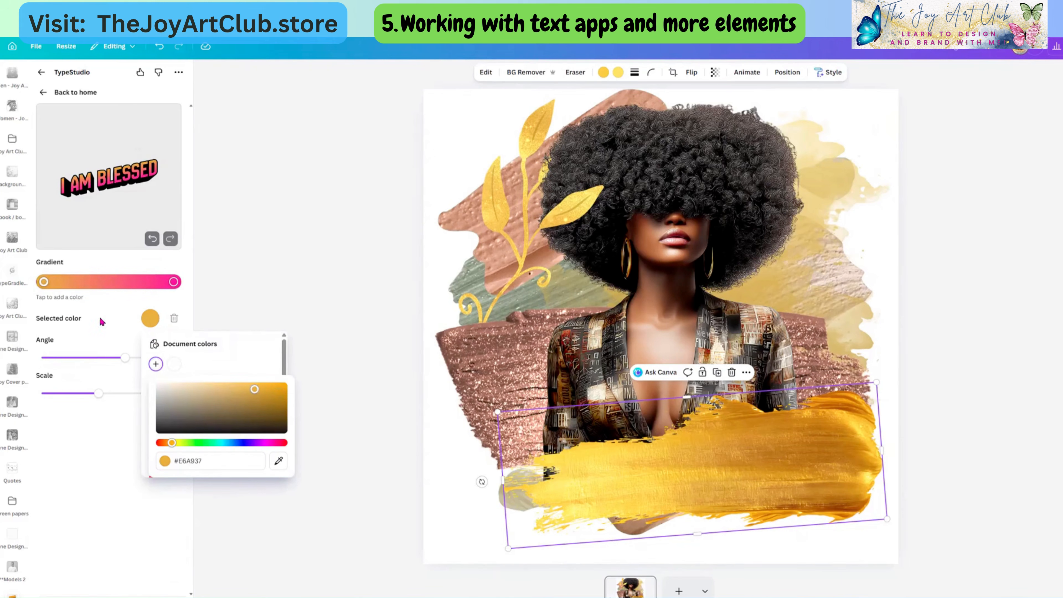
left_click(113, 331)
mouse_move(124, 359)
left_mouse_down()
mouse_move(78, 354)
mouse_move(117, 360)
left_mouse_up()
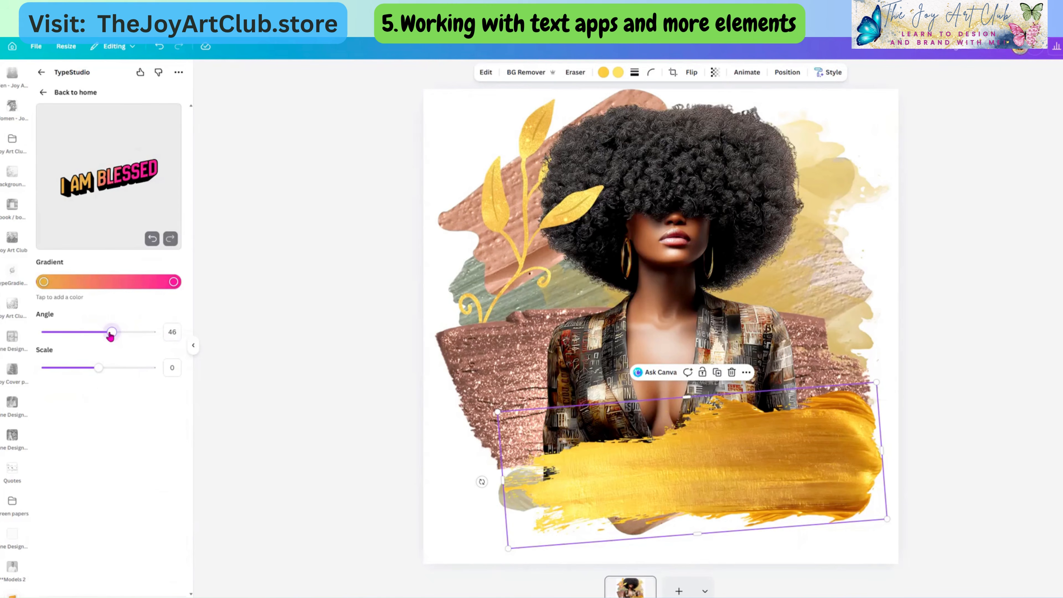
left_click_drag(111, 332, 103, 373)
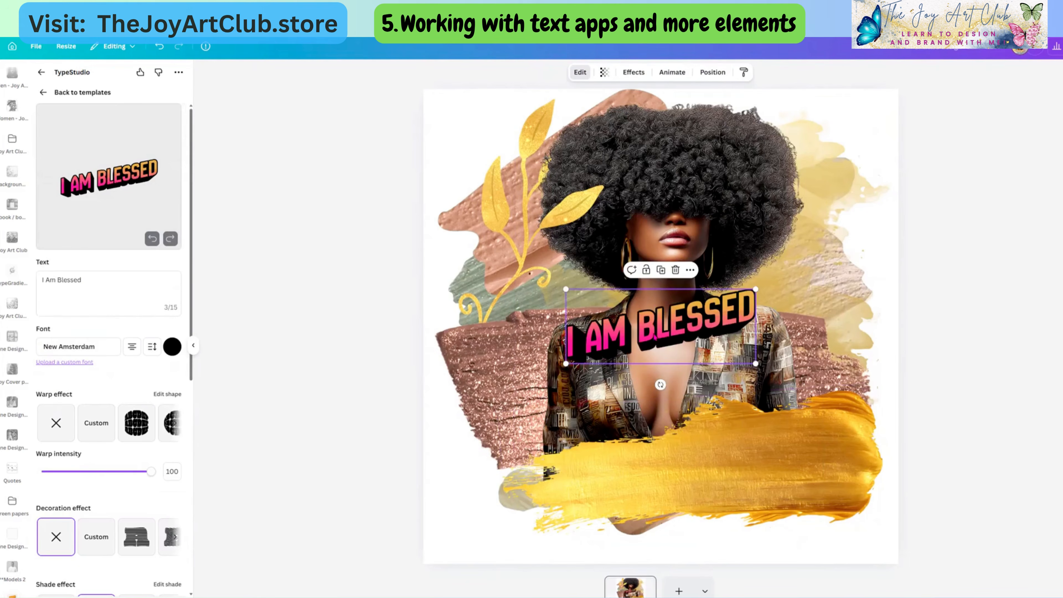
Step: Place the lettering on the gold brush stroke, enlarge it across most of the stroke, and nudge the stroke slightly upward
mouse_move(653, 334)
left_mouse_down()
mouse_move(710, 447)
mouse_move(709, 474)
mouse_move(638, 478)
left_mouse_up()
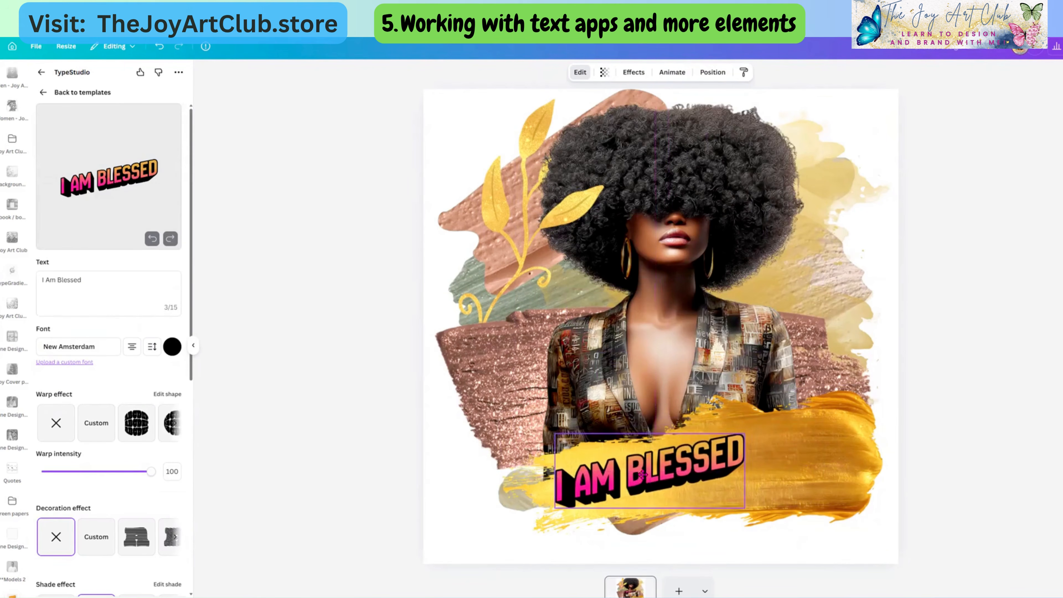
left_click_drag(747, 435, 832, 400)
left_click_drag(761, 459, 763, 461)
left_click(855, 494)
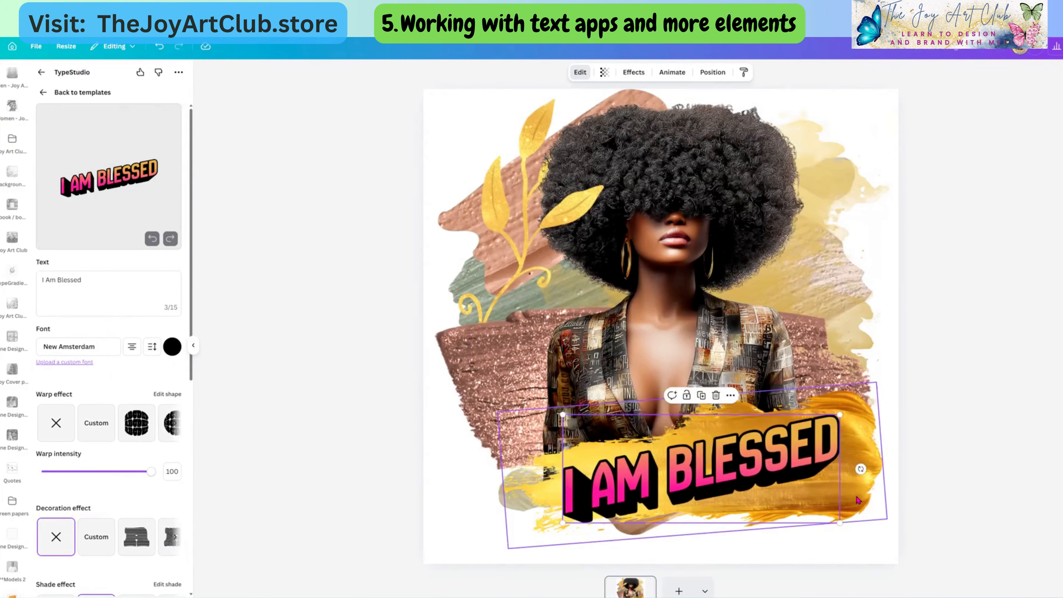
mouse_move(839, 493)
left_mouse_down()
mouse_move(777, 491)
mouse_move(867, 496)
mouse_move(855, 482)
left_mouse_up()
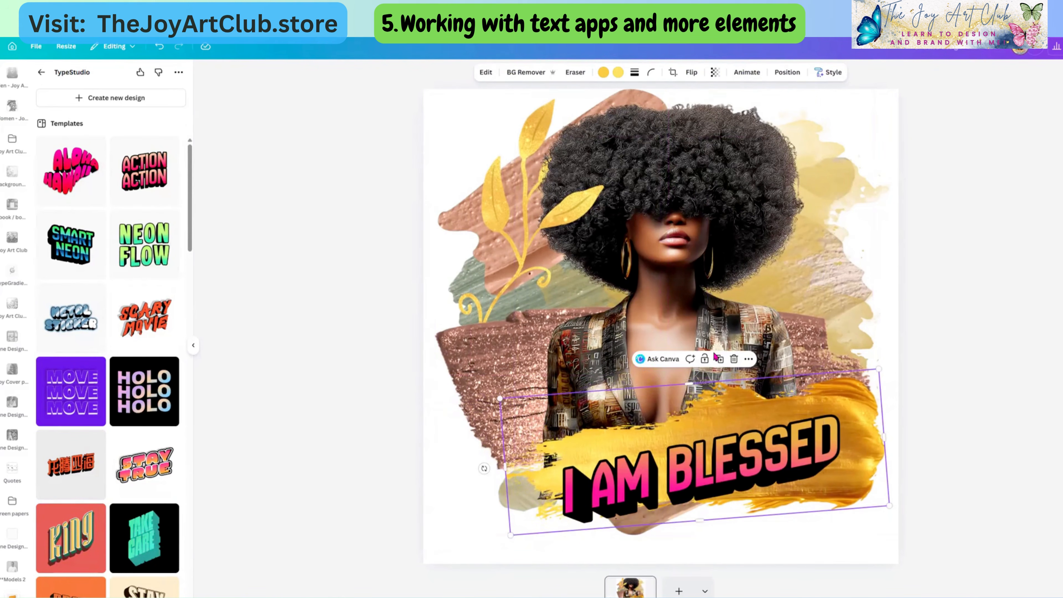
Step: Duplicate the gold brush stroke, crop and shrink the copy, and place it at the original stroke's left end
left_click(720, 363)
mouse_move(714, 431)
left_mouse_down()
mouse_move(661, 463)
mouse_move(655, 454)
left_mouse_up()
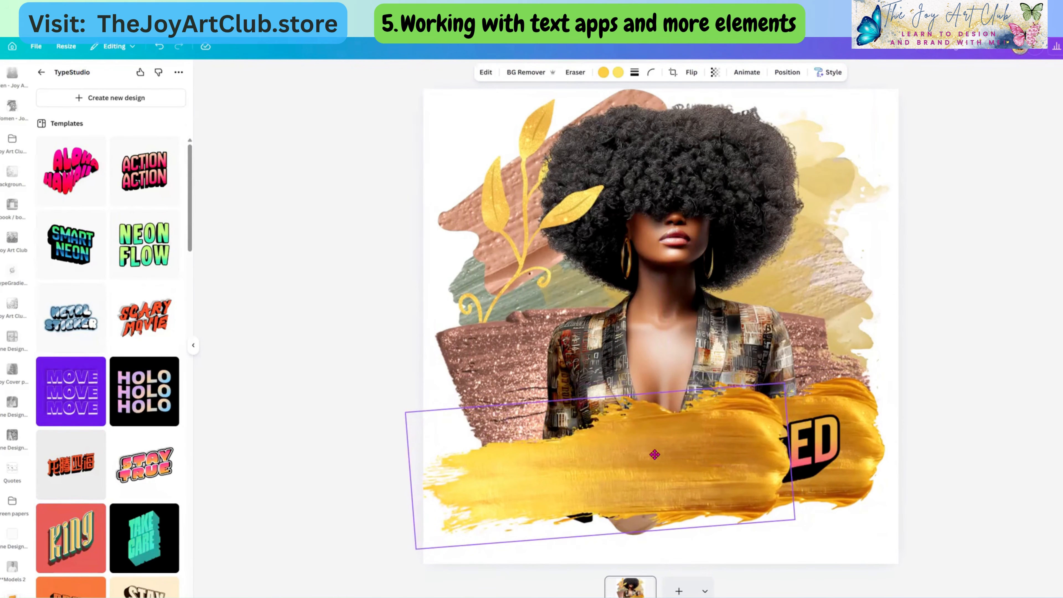
mouse_move(789, 454)
left_mouse_down()
mouse_move(533, 451)
mouse_move(551, 452)
left_mouse_up()
mouse_move(547, 531)
left_mouse_down()
mouse_move(521, 509)
mouse_move(526, 477)
left_mouse_up()
left_click_drag(562, 520, 544, 505)
left_click_drag(514, 469, 535, 481)
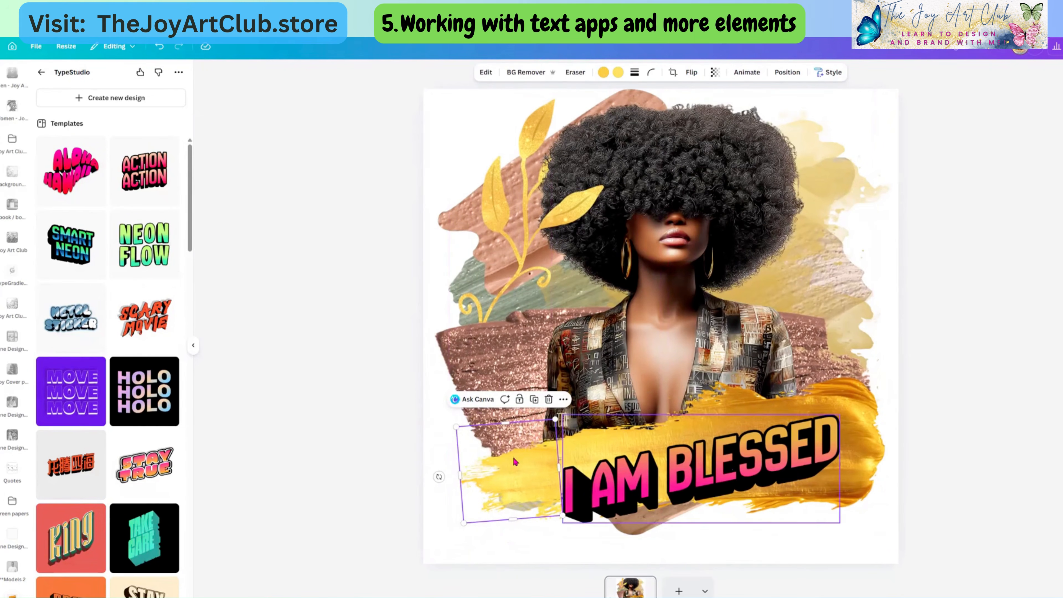
Step: Send the small gold stroke copy backward so it is layered directly beneath the large gold brush stroke
right_click(523, 476)
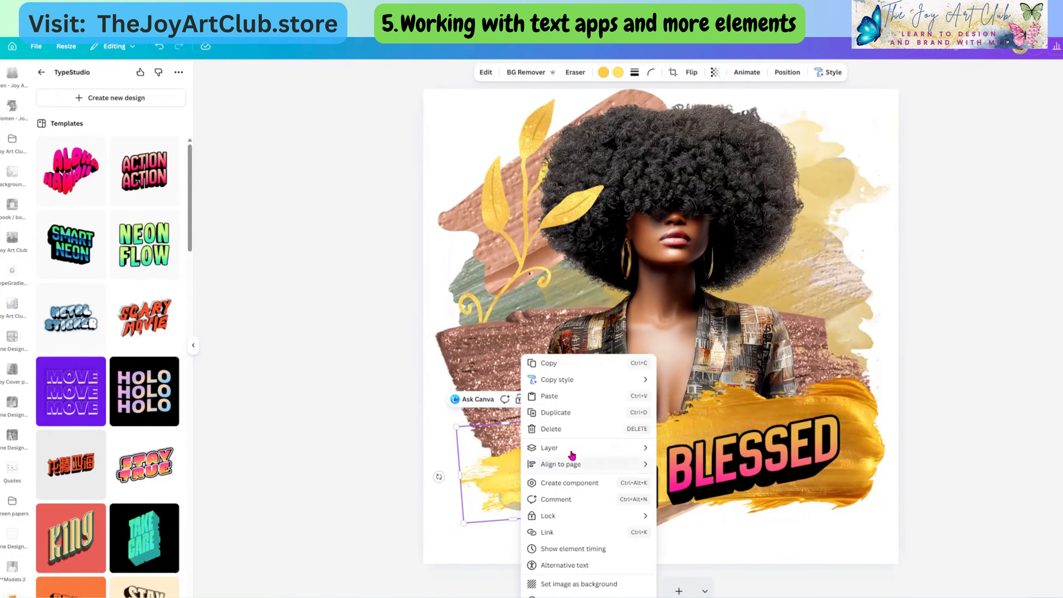
mouse_move(554, 447)
left_click(708, 484)
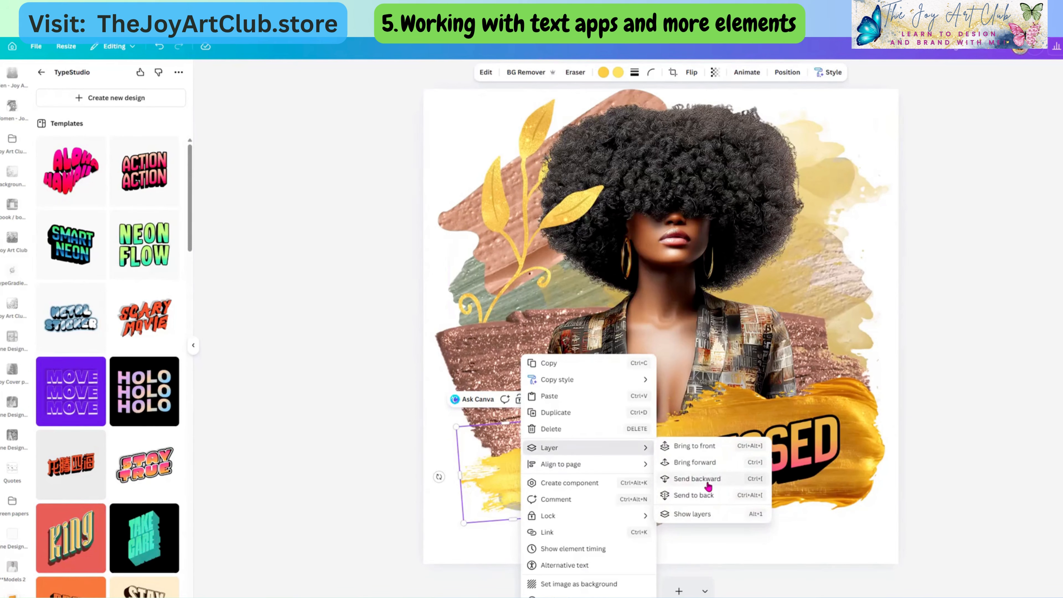
left_click(458, 486)
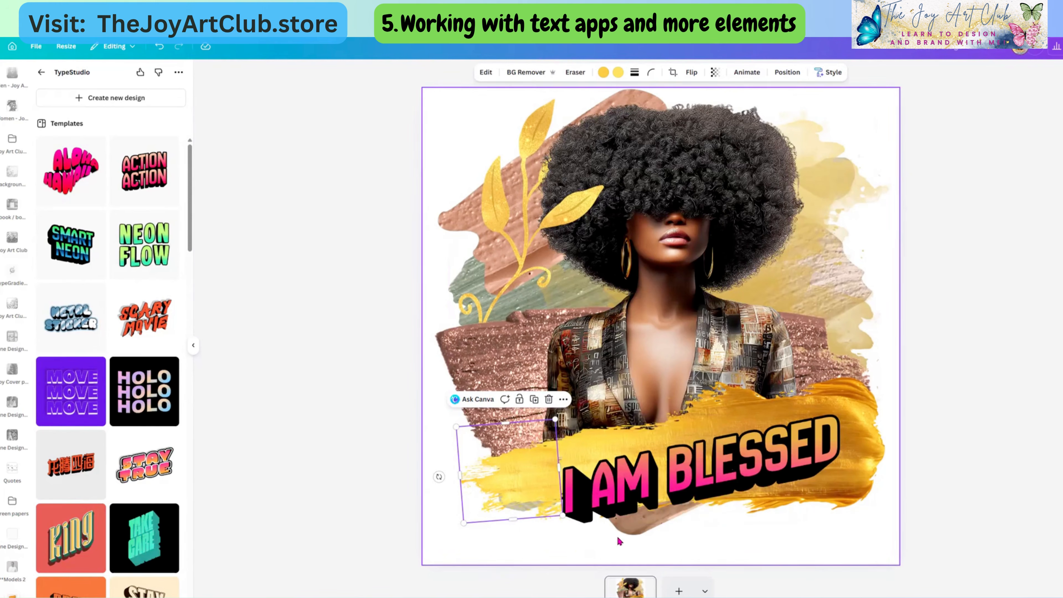
left_click(607, 547)
left_click(542, 484)
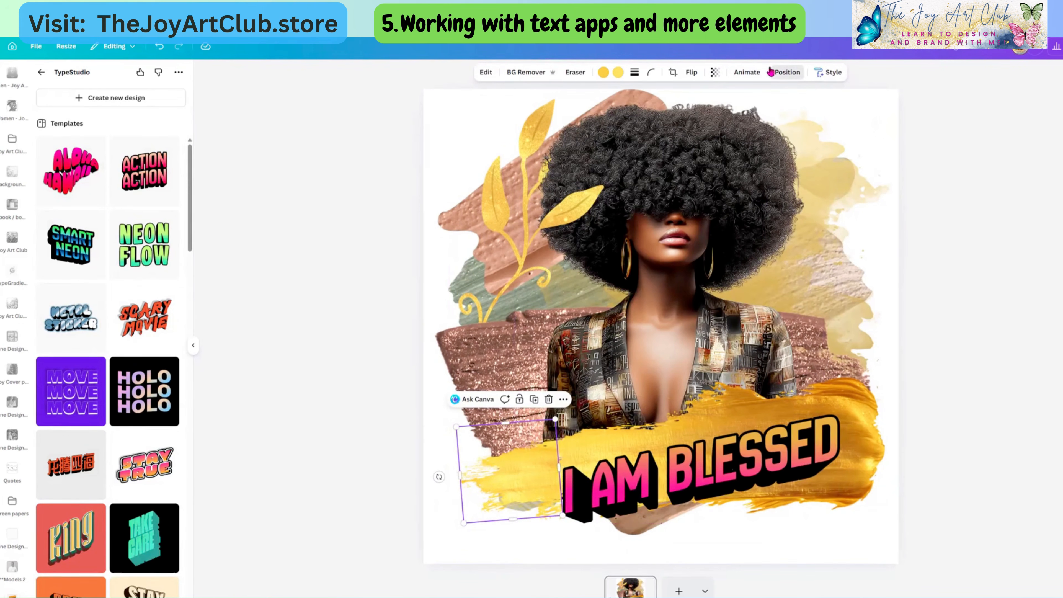
left_click(787, 72)
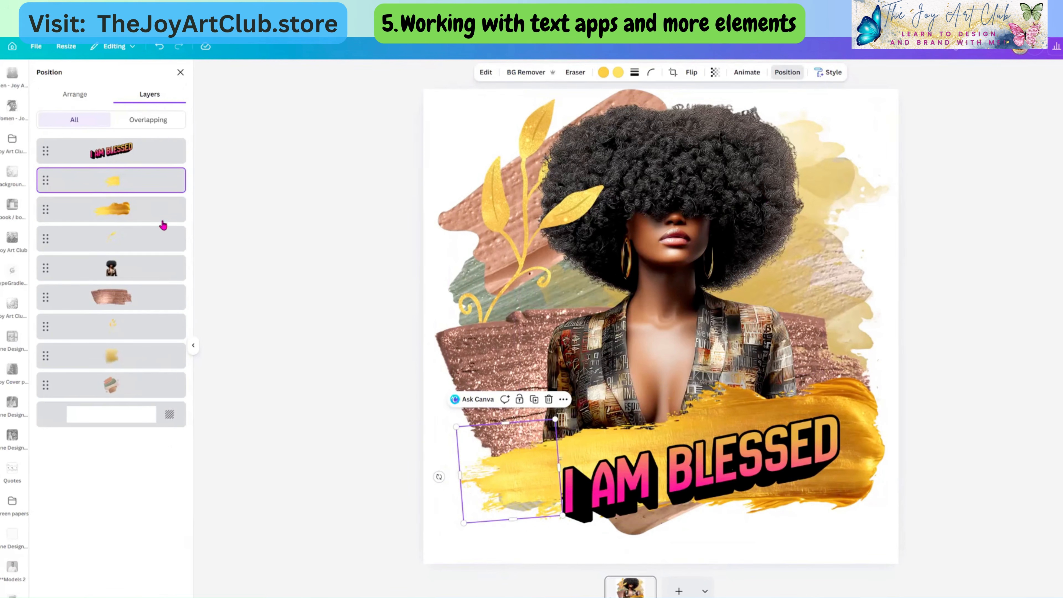
left_click_drag(122, 184, 121, 230)
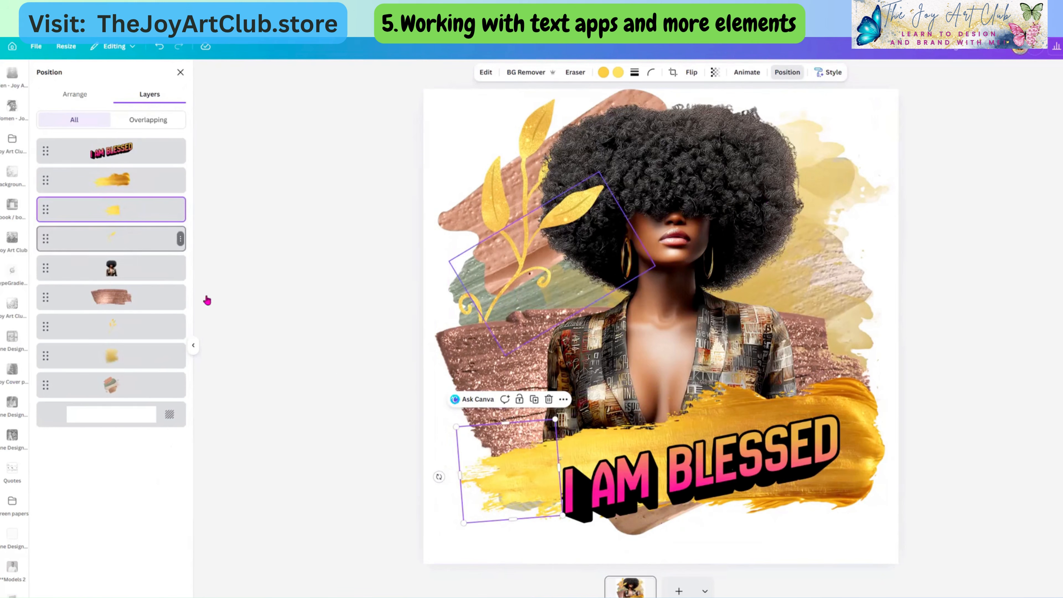
left_click(472, 556)
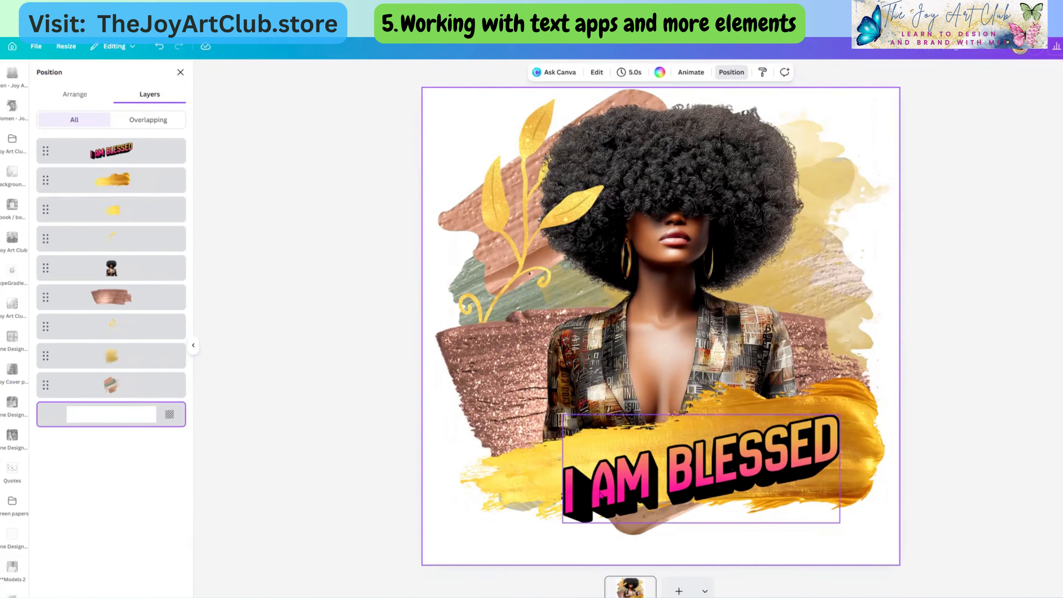
Step: Move the lettering aside to inspect the gold strokes, then reposition and enlarge it toward the left end of the large stroke
left_click_drag(603, 496, 696, 496)
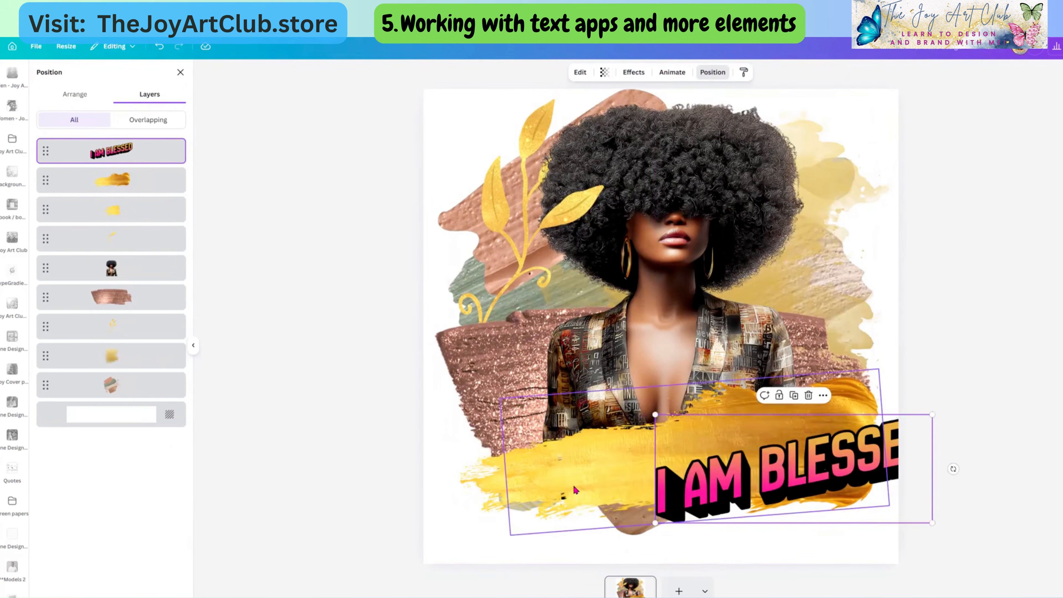
left_click(495, 477)
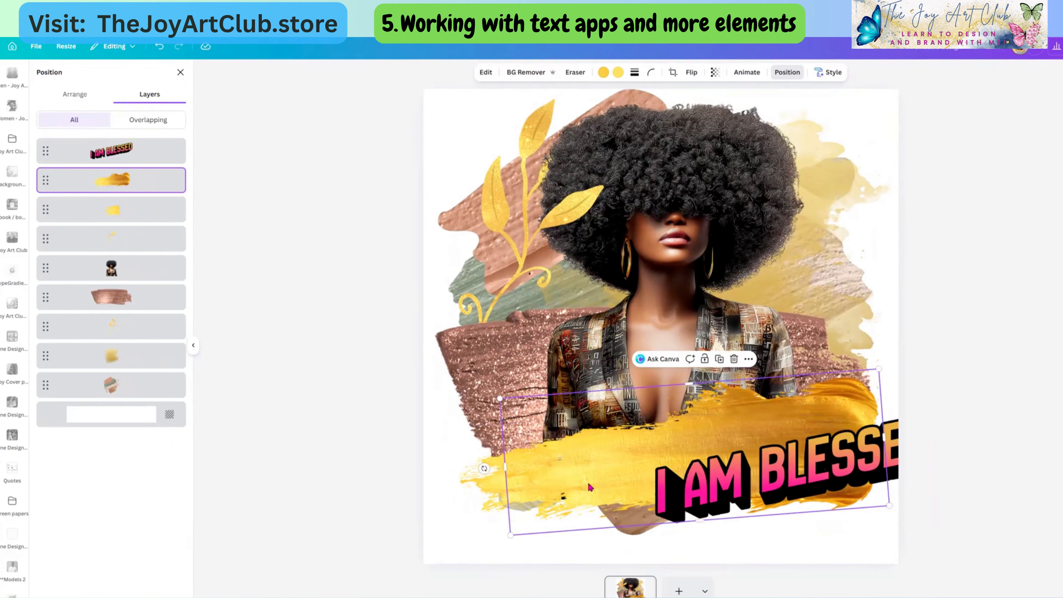
left_click(714, 493)
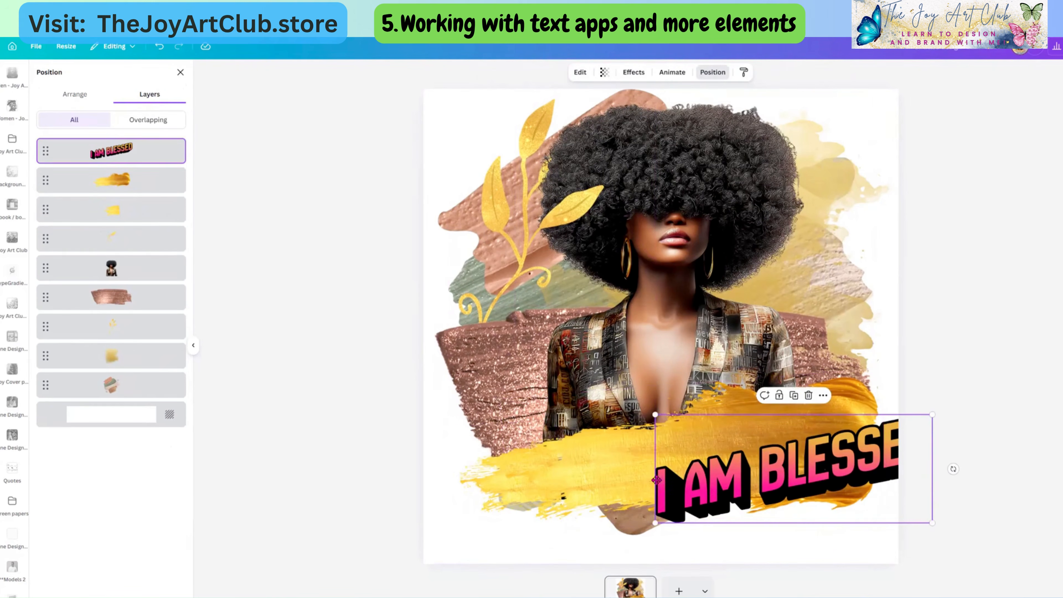
left_click_drag(714, 493, 628, 477)
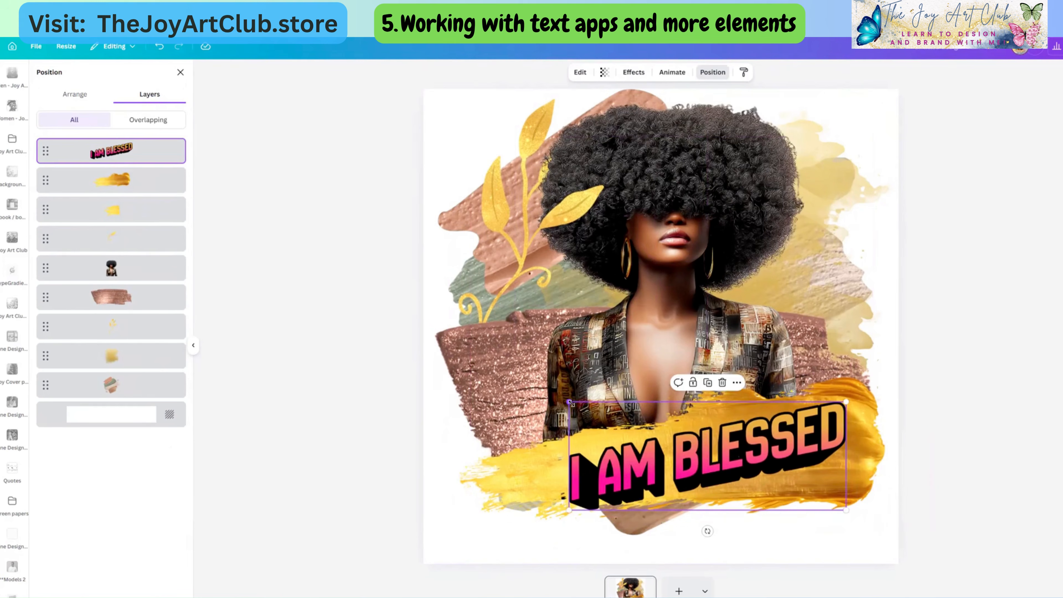
left_click_drag(554, 394, 511, 413)
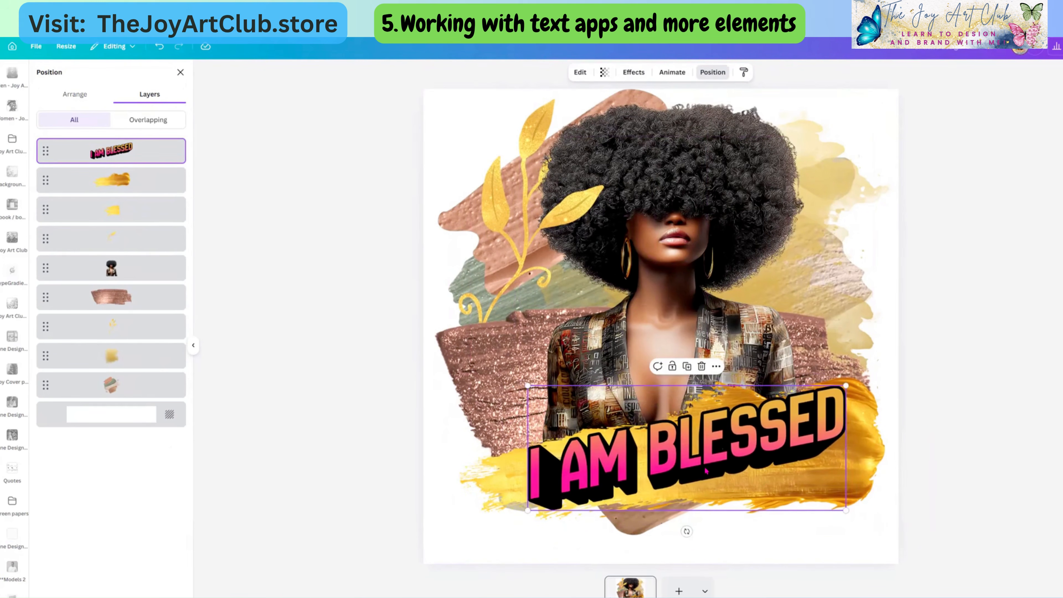
left_click_drag(710, 475, 710, 472)
Step: Shift the bottommost paint-stroke artwork slightly down and left, and enlarge the lettering a little
left_click_drag(650, 531, 641, 541)
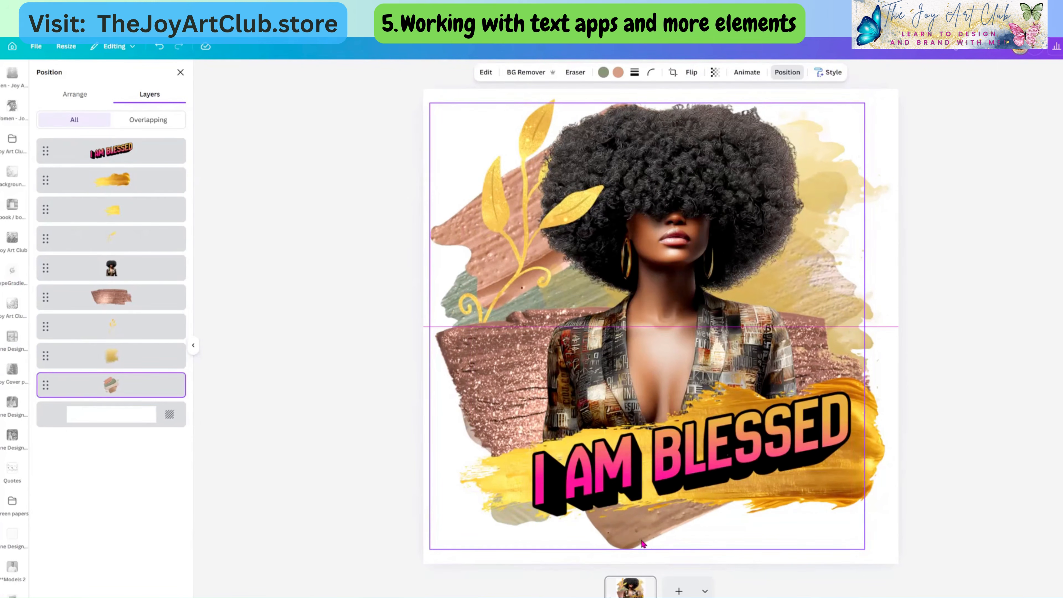
left_click(608, 478)
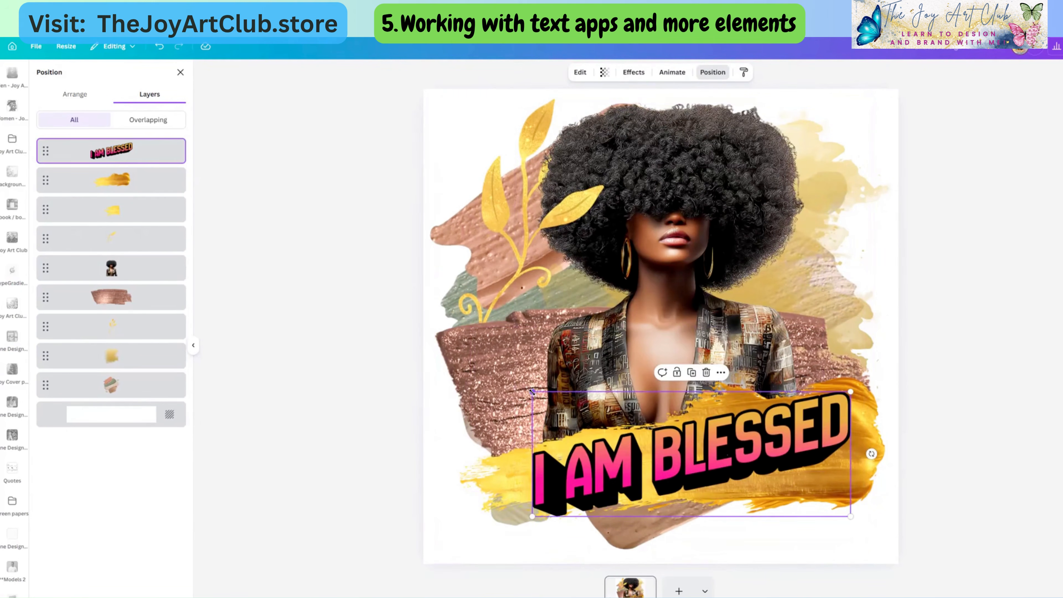
mouse_move(513, 385)
left_mouse_down()
mouse_move(487, 375)
mouse_move(507, 382)
left_mouse_up()
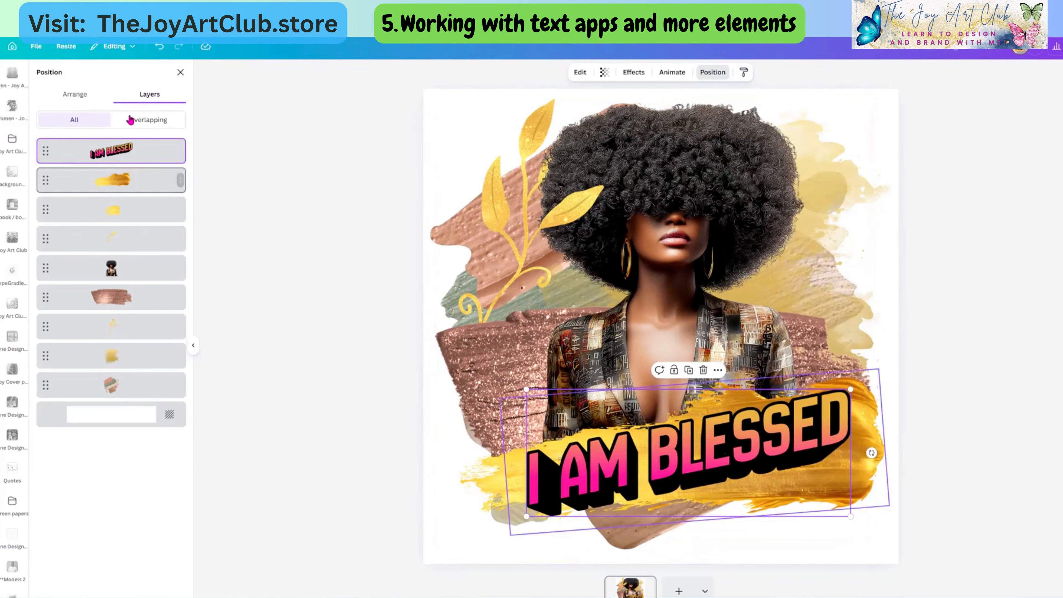
left_click(182, 73)
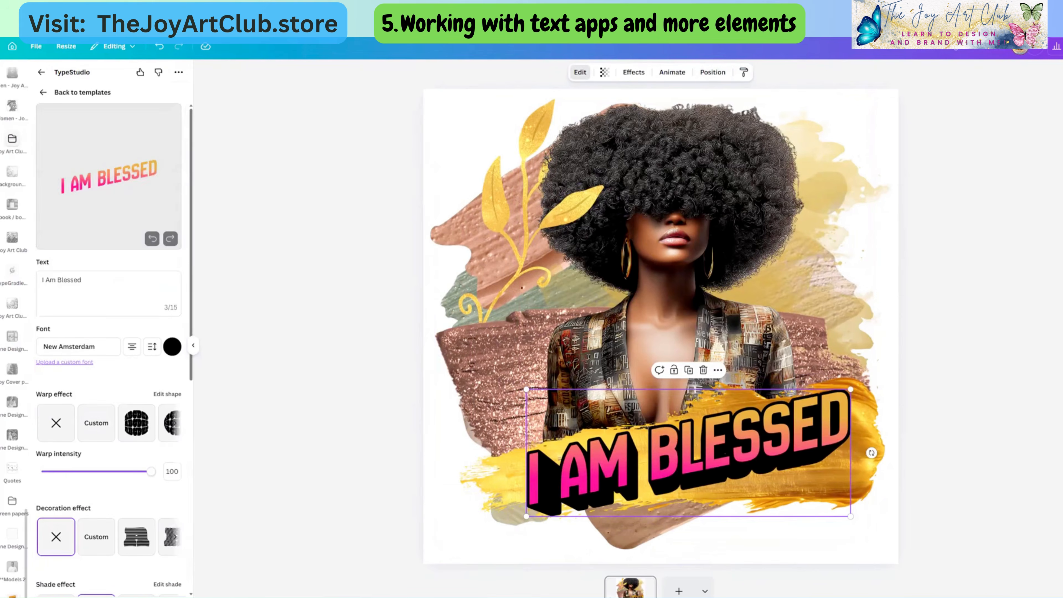
Step: Search the elements for "gold glitter" and show only the graphics results
scroll(11, 154, "up", 15)
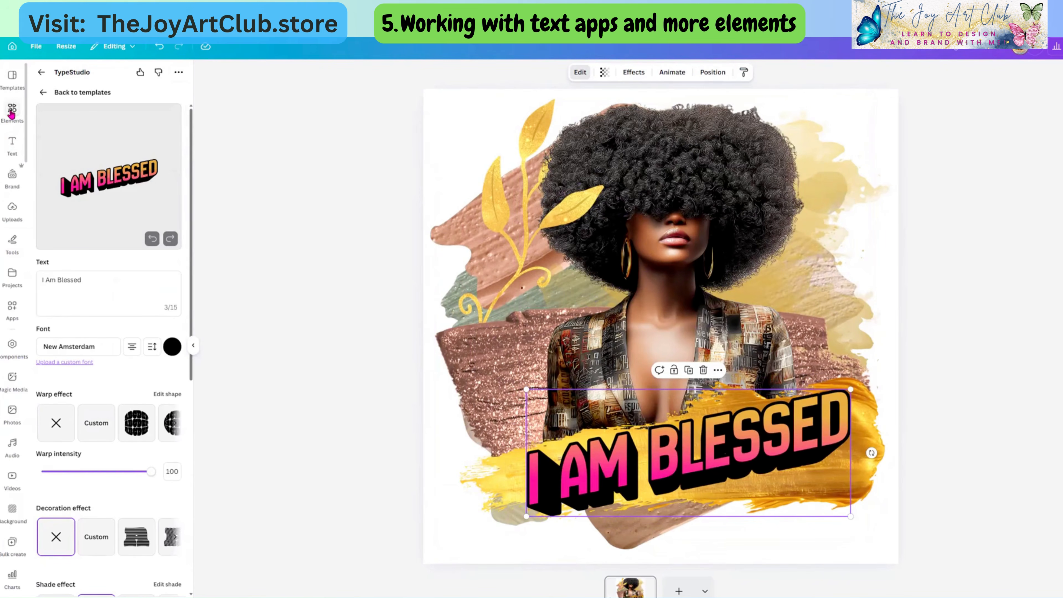
left_click(12, 110)
left_click(71, 81)
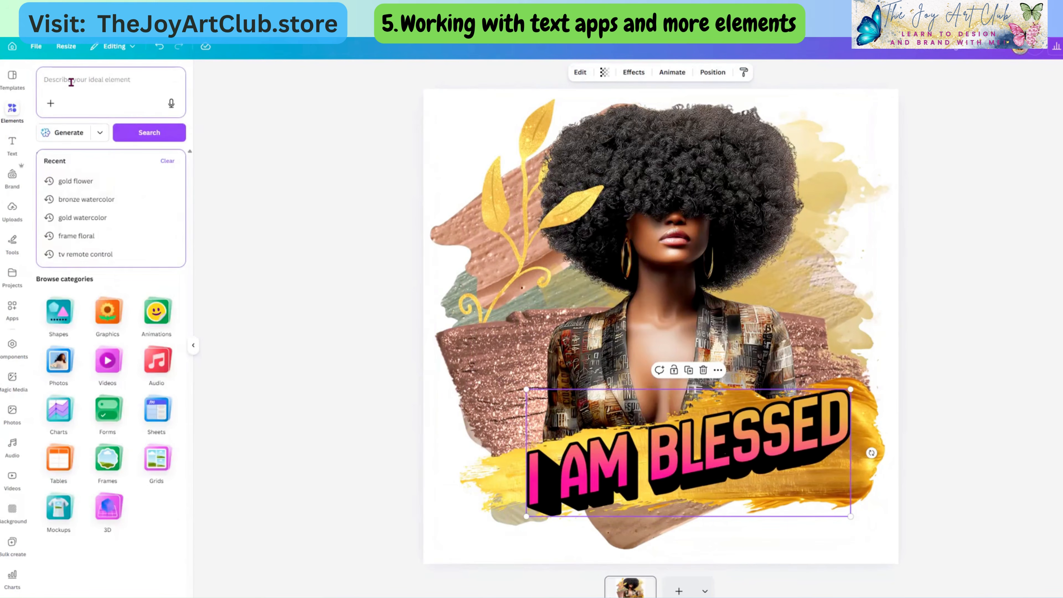
type("gold glitter")
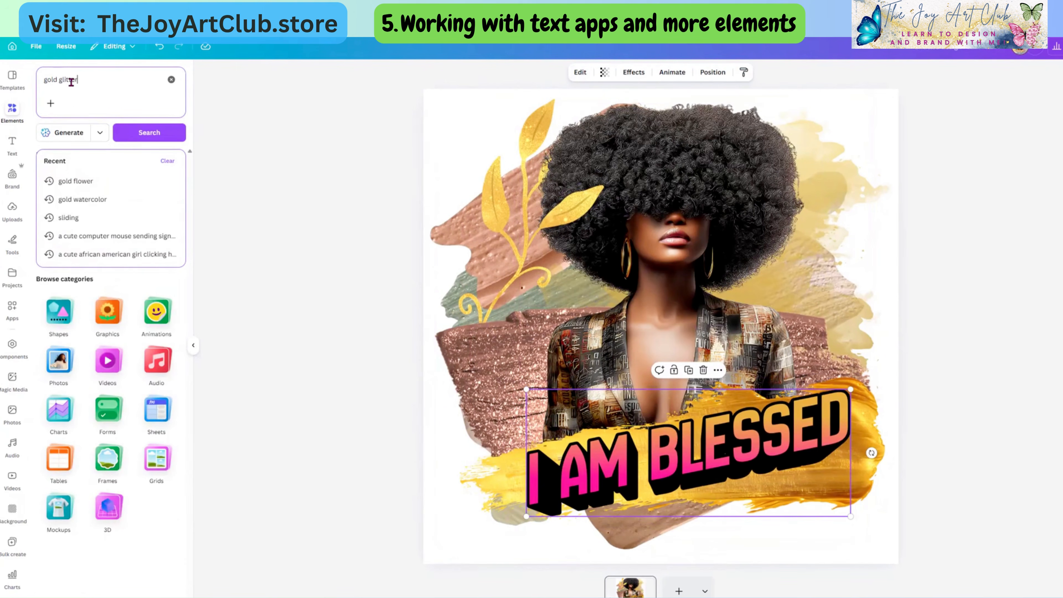
key("Return")
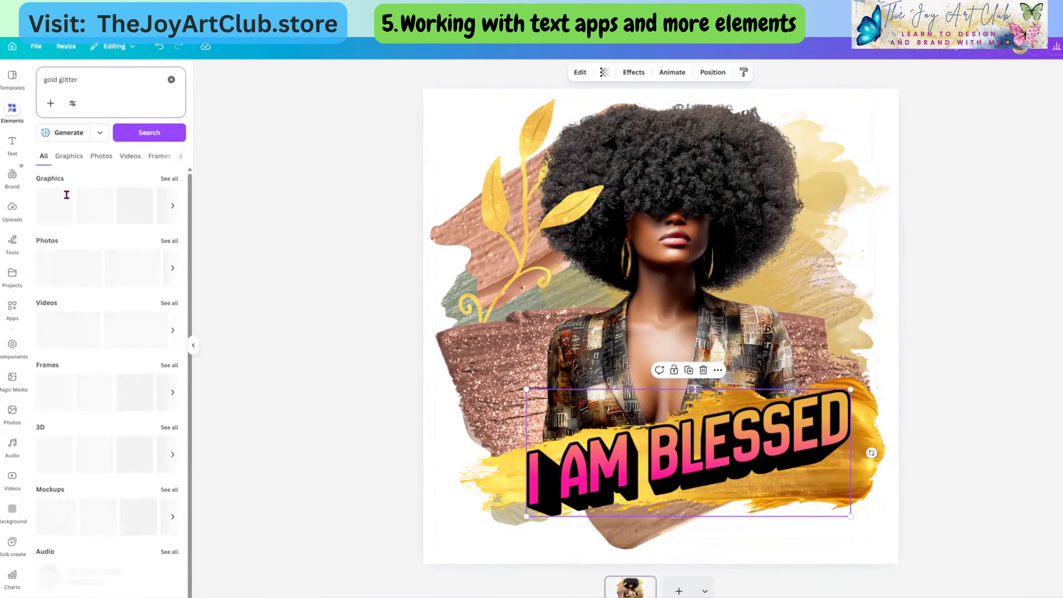
left_click(169, 179)
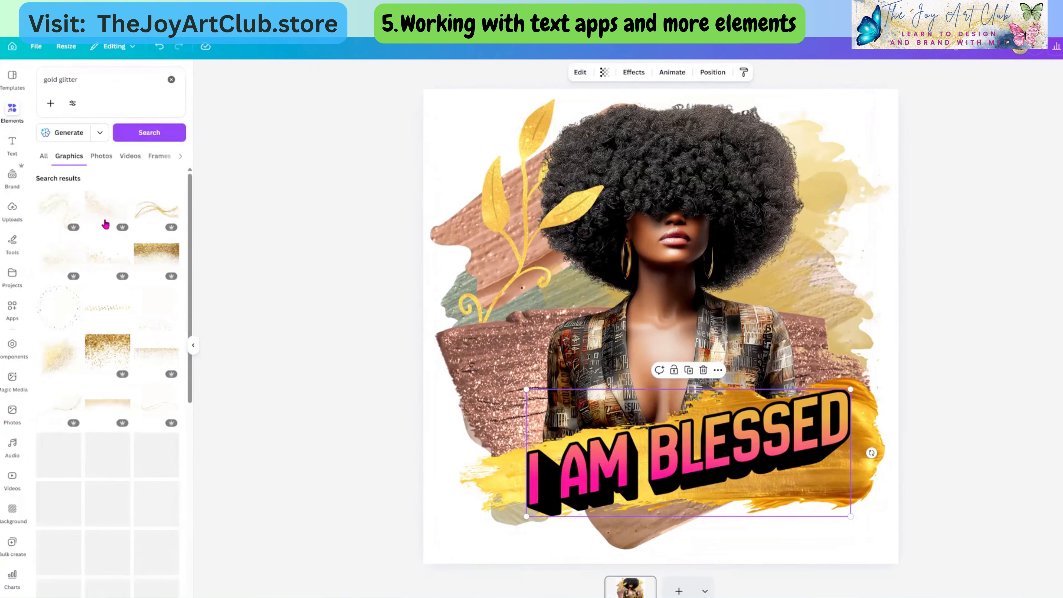
Step: Add the wavy gold glitter swirl and position it across the lower-left part of the lettering and brush stroke
left_click(146, 215)
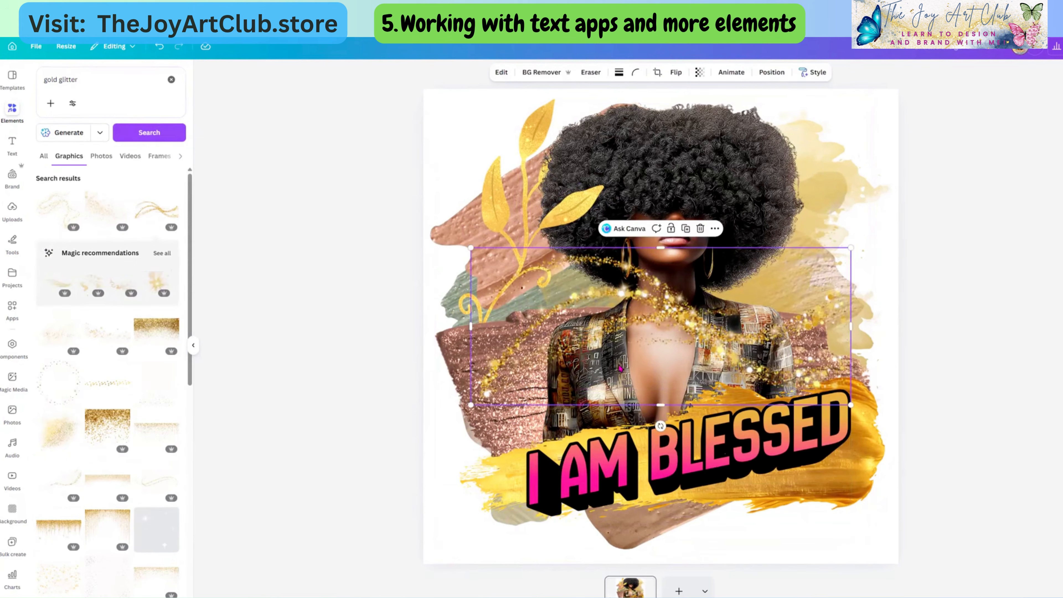
left_click_drag(626, 419, 618, 469)
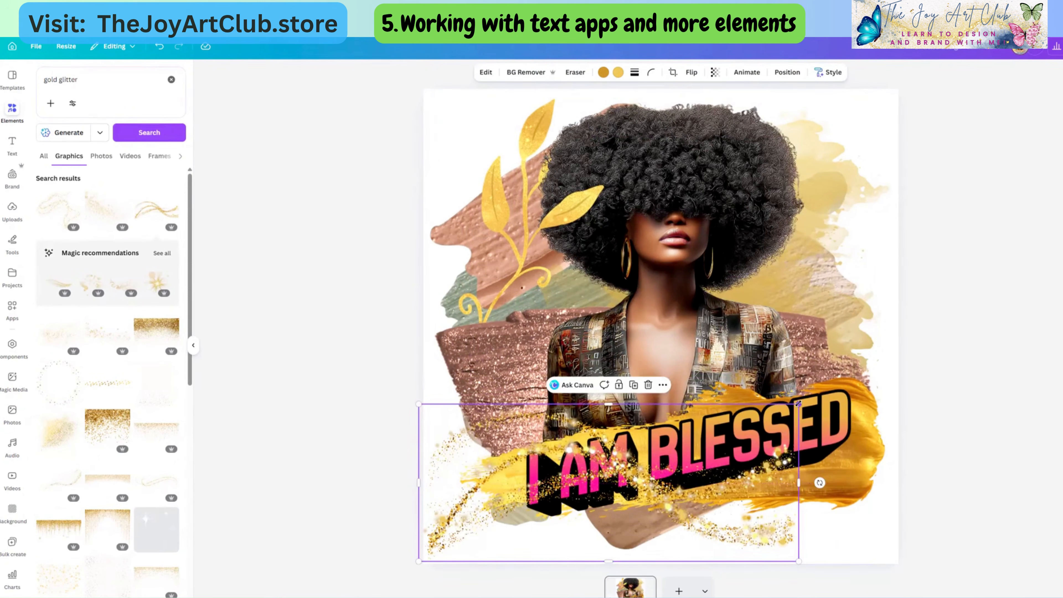
left_click_drag(872, 408, 793, 419)
Step: Duplicate the "I Am Blessed" lettering, offset the copy slightly below the original, and select the gold glitter swirl
left_click(744, 391)
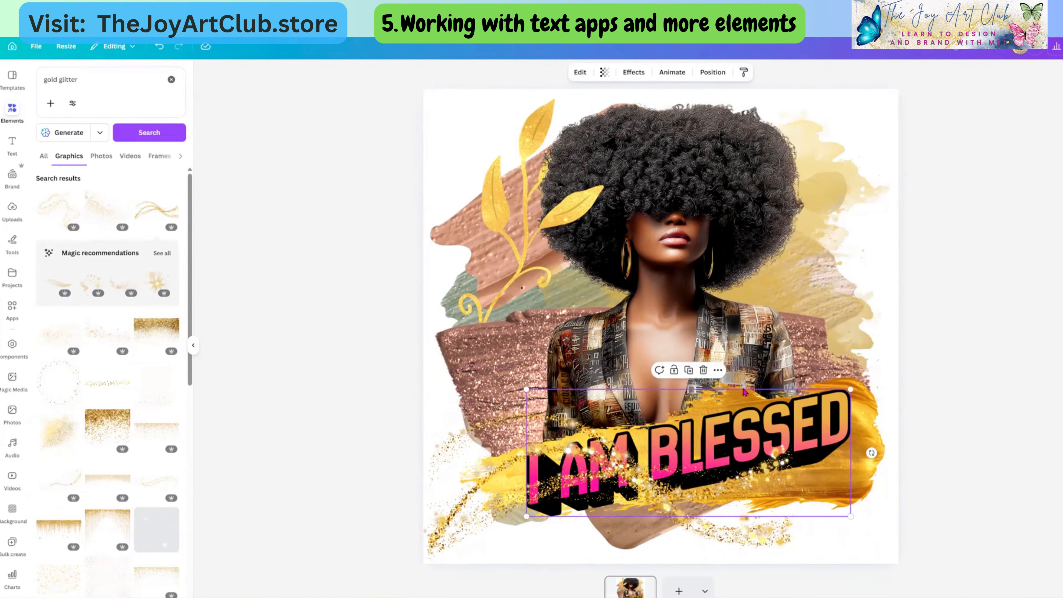
left_click(689, 370)
left_click_drag(668, 440, 660, 464)
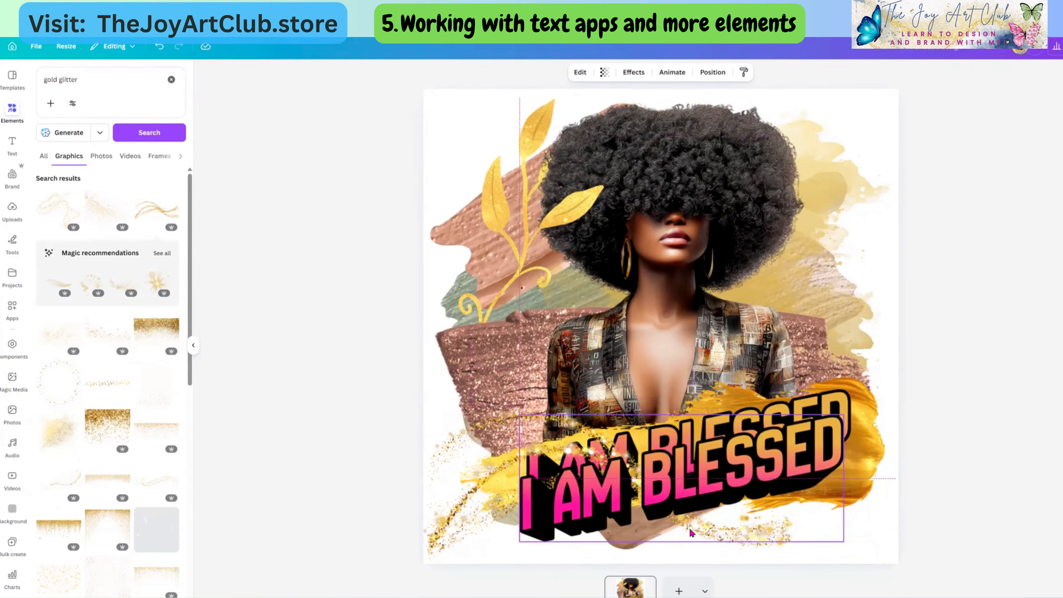
left_click(736, 553)
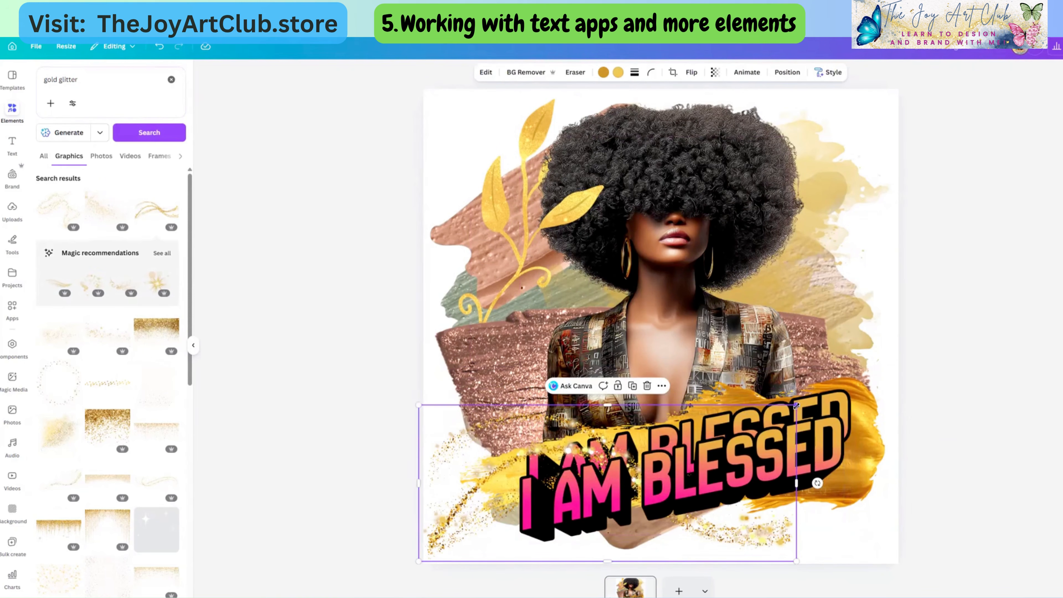
Step: Enlarge the gold glitter swirl to span the page's width and align the front copy of the lettering exactly over the original
left_click_drag(797, 406, 883, 372)
left_click_drag(749, 474, 754, 448)
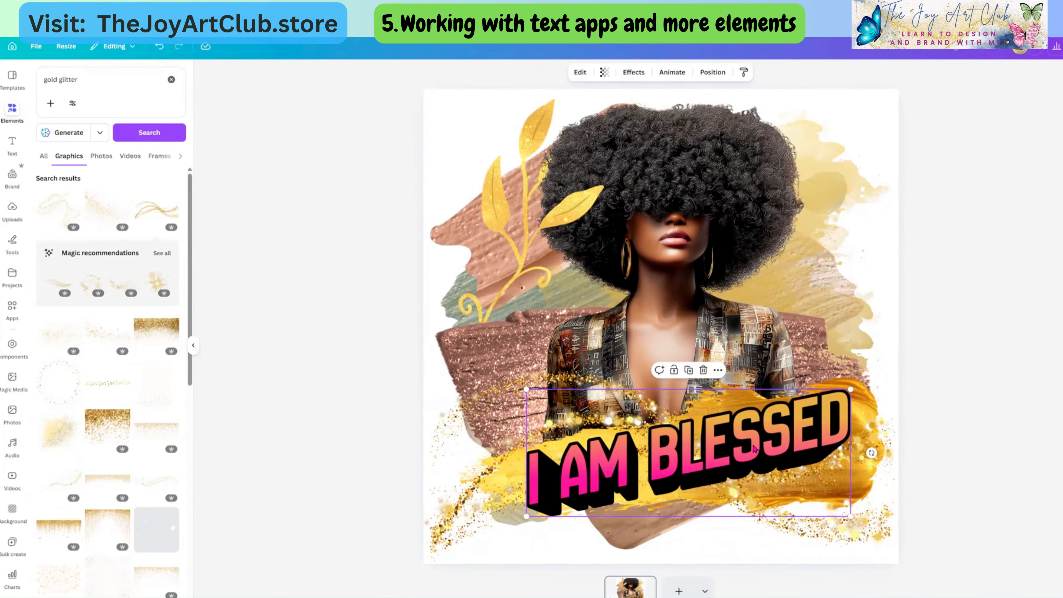
double_click(755, 449)
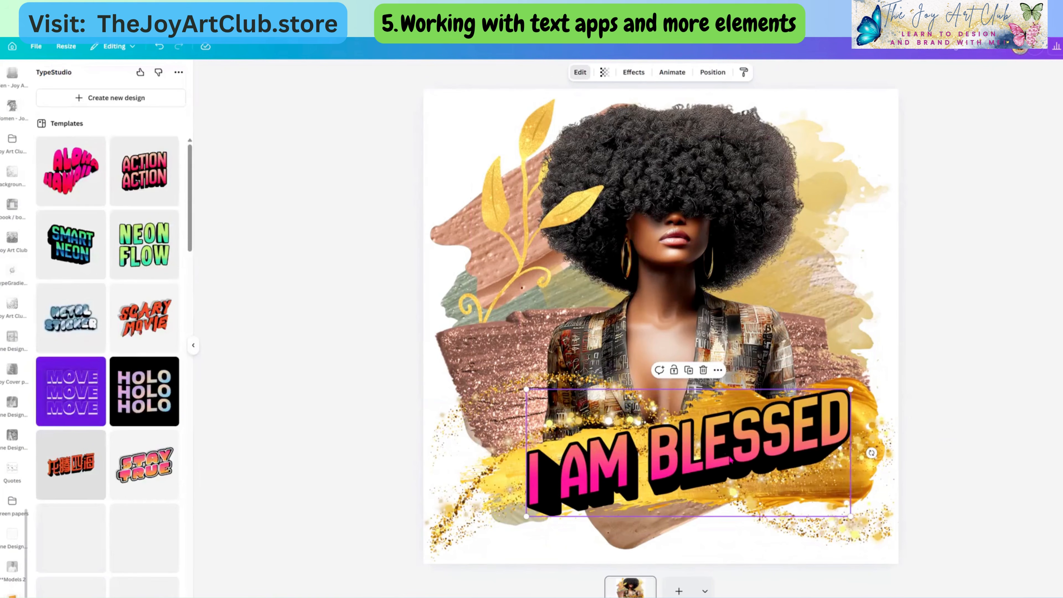
left_click(731, 460)
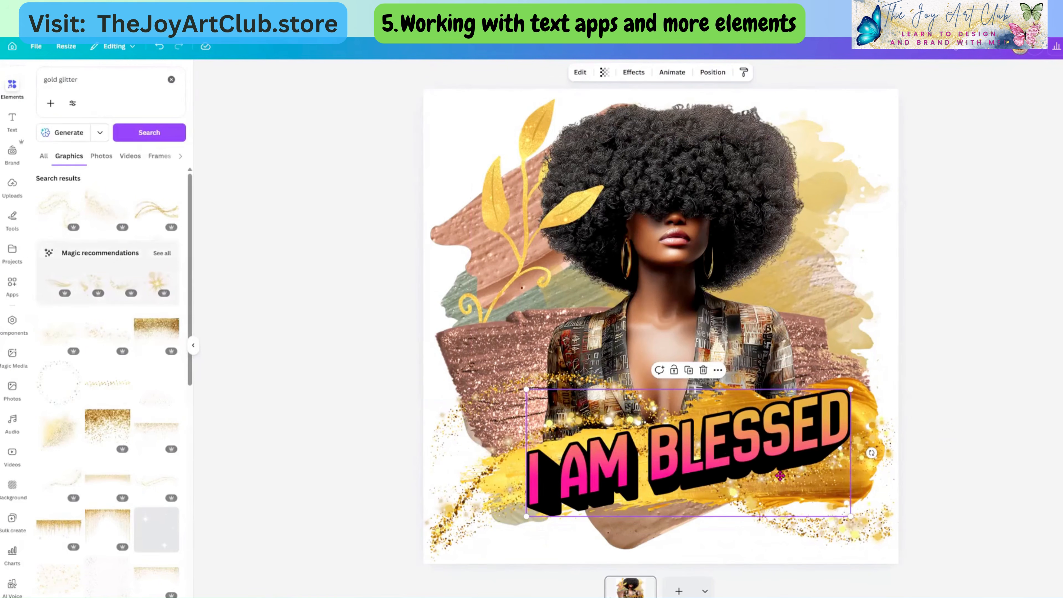
Step: Move the front copy of the "I Am Blessed" lettering up over the woman's jacket, clear of the original, and reposition the glitter swirl slightly
key("ctrl+d")
left_click_drag(701, 498, 579, 313)
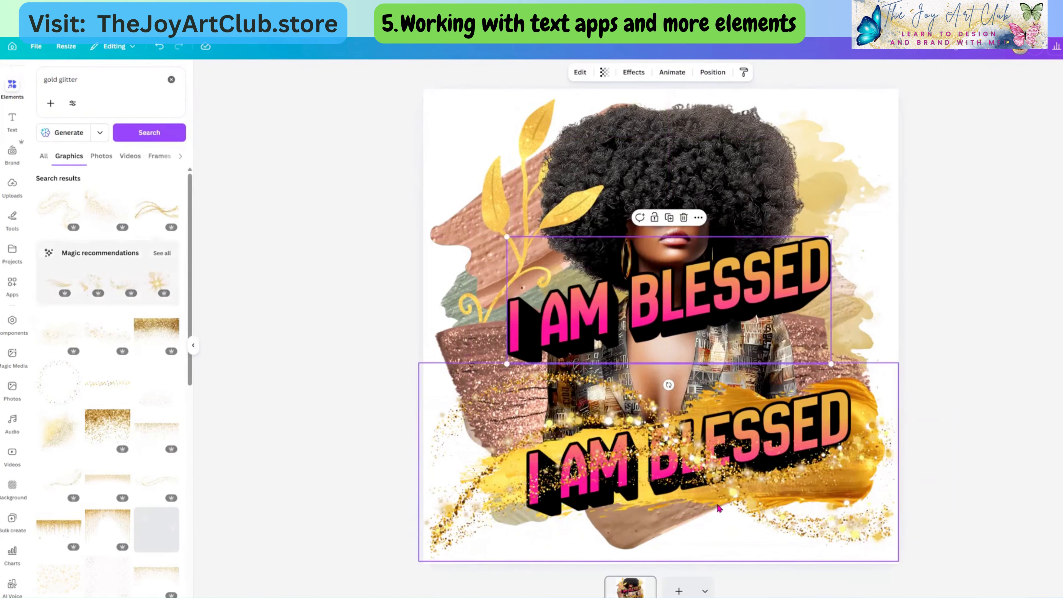
mouse_move(723, 507)
left_mouse_down()
mouse_move(727, 495)
mouse_move(699, 477)
mouse_move(700, 499)
mouse_move(716, 505)
left_mouse_up()
left_click(657, 316)
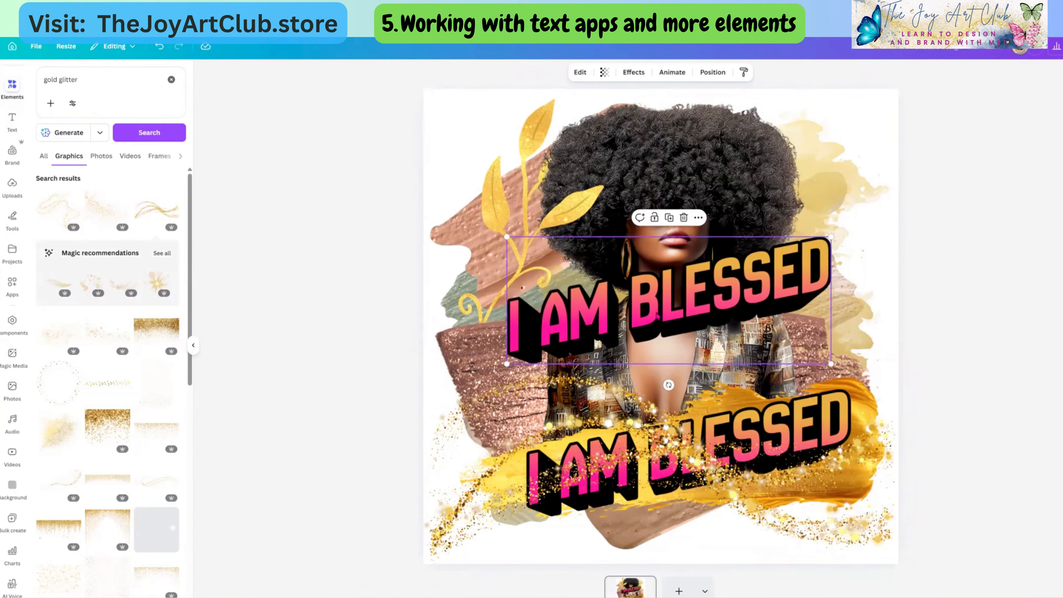
left_click_drag(657, 316, 646, 340)
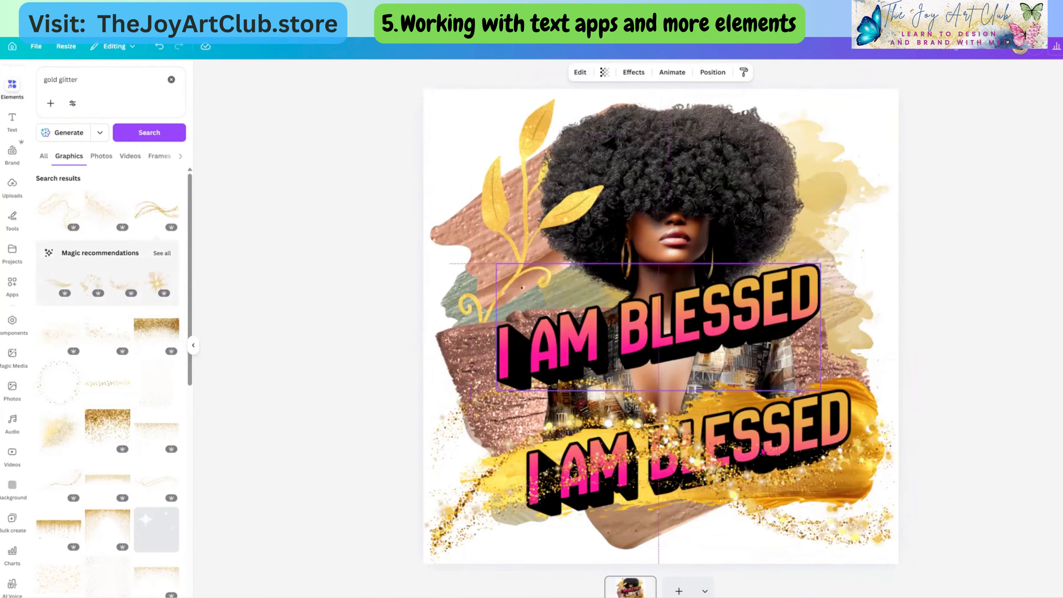
left_click(762, 495)
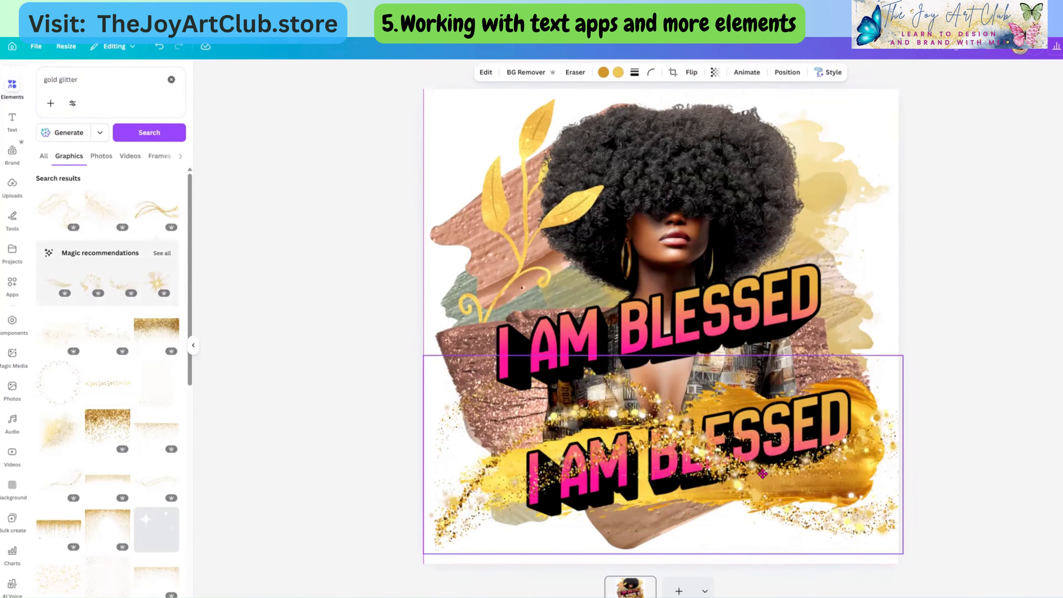
left_click(720, 318)
left_click_drag(735, 403, 739, 436)
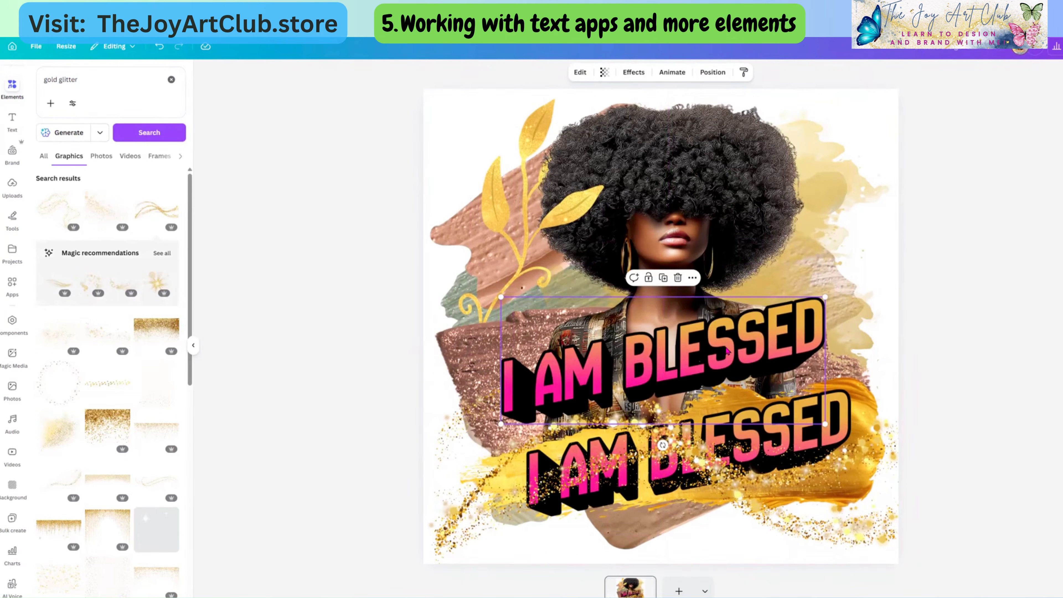
Step: Change the upper lettering's text to "I Am", shrink it and place it over the matching words of the original lettering
double_click(728, 352)
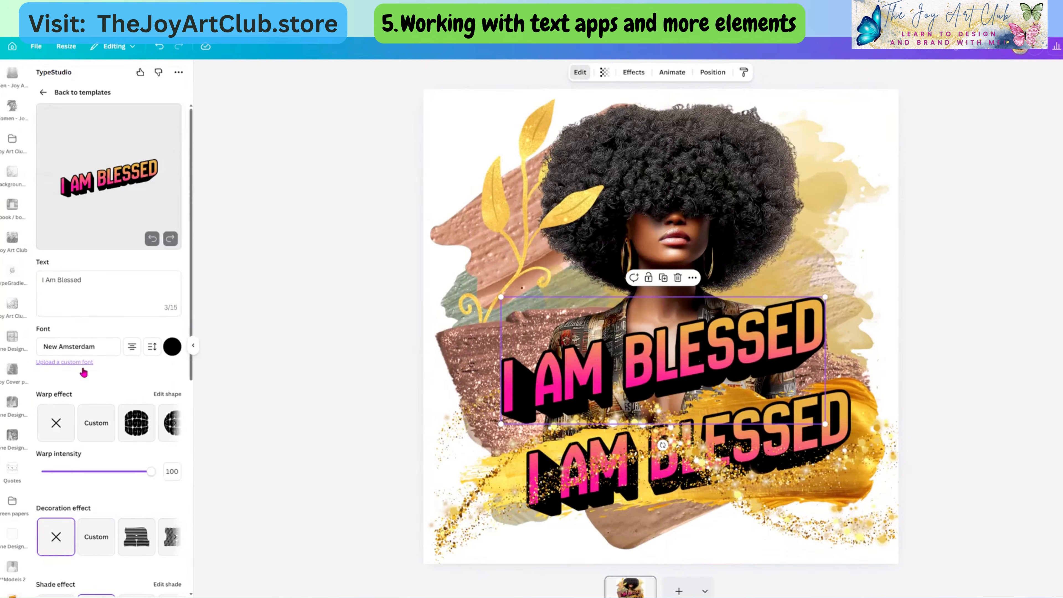
double_click(155, 300)
key("BackSpace")
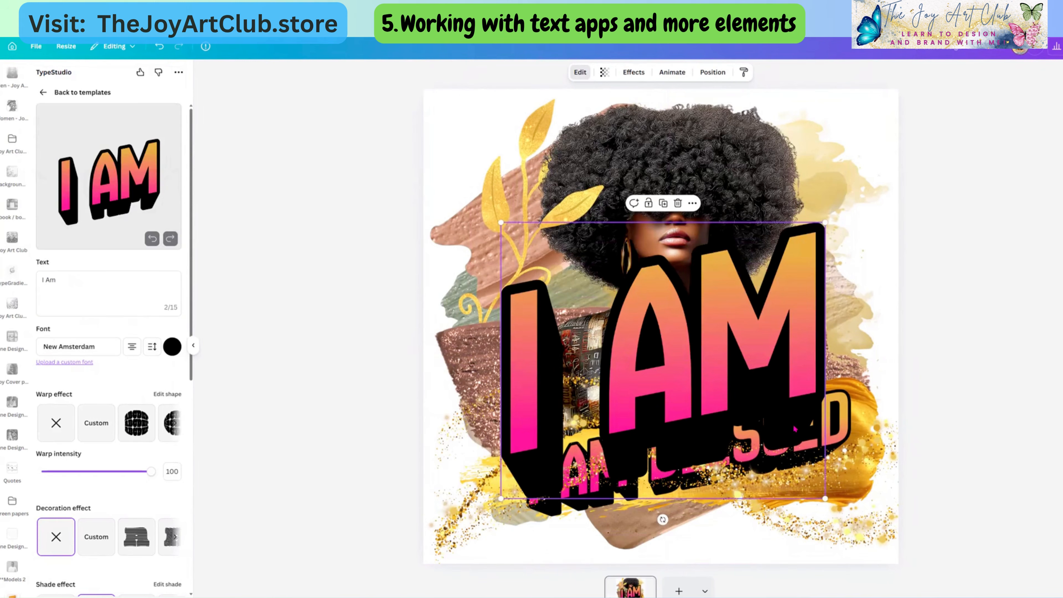
left_click_drag(825, 501, 630, 322)
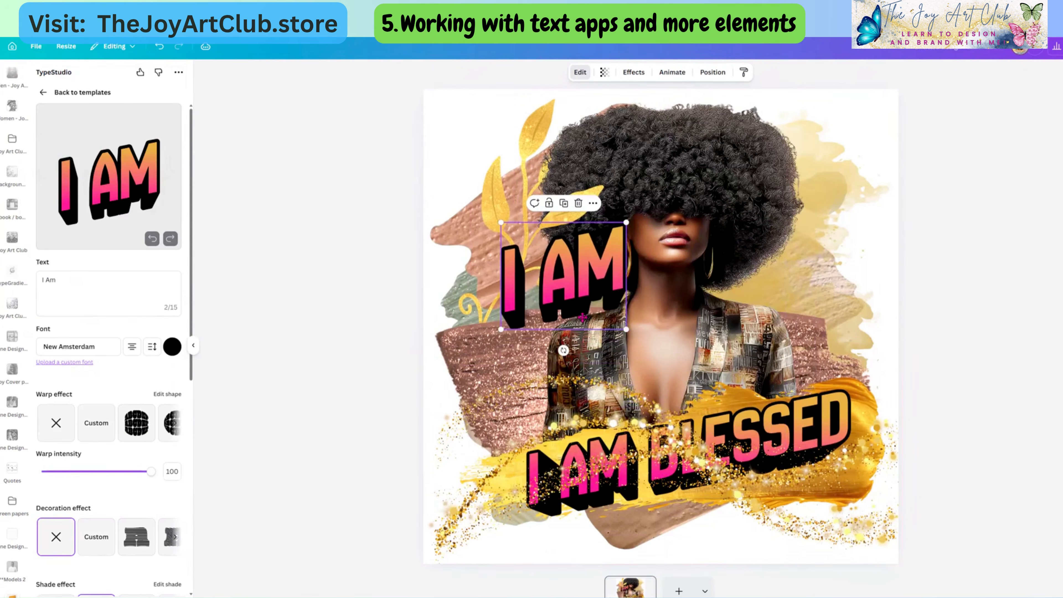
left_click_drag(580, 260, 596, 453)
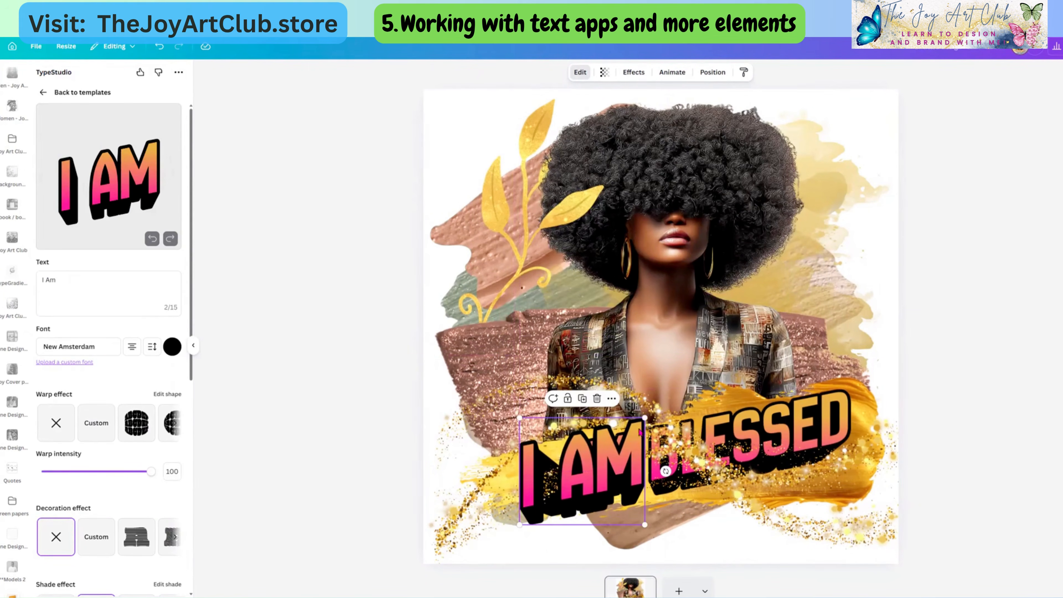
Step: Fine-tune the size and position of the "I Am" lettering so it lines up exactly with the words beneath it
left_click_drag(640, 420, 621, 457)
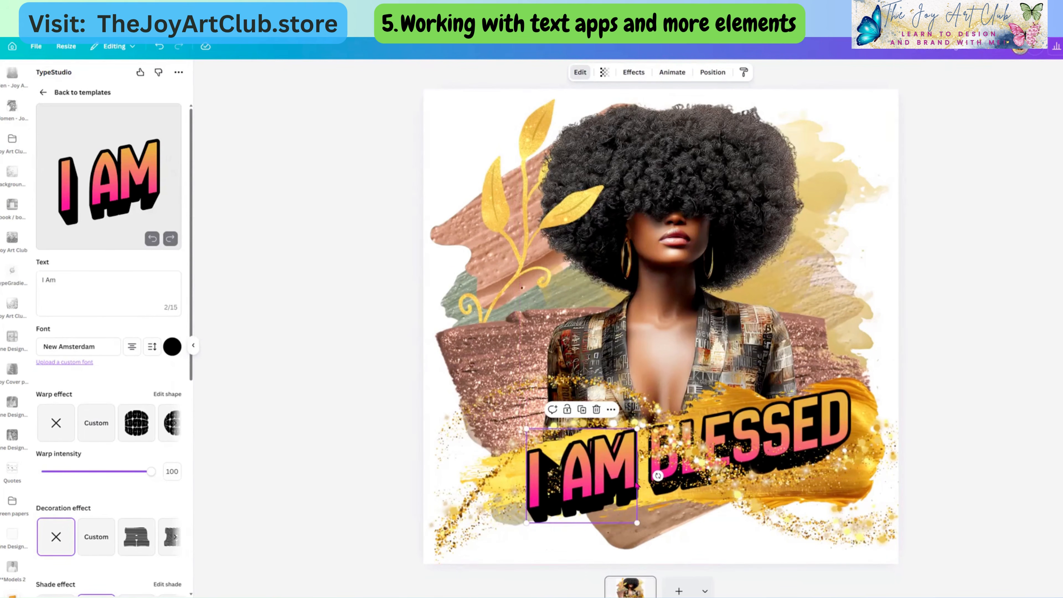
left_click_drag(638, 523, 632, 518)
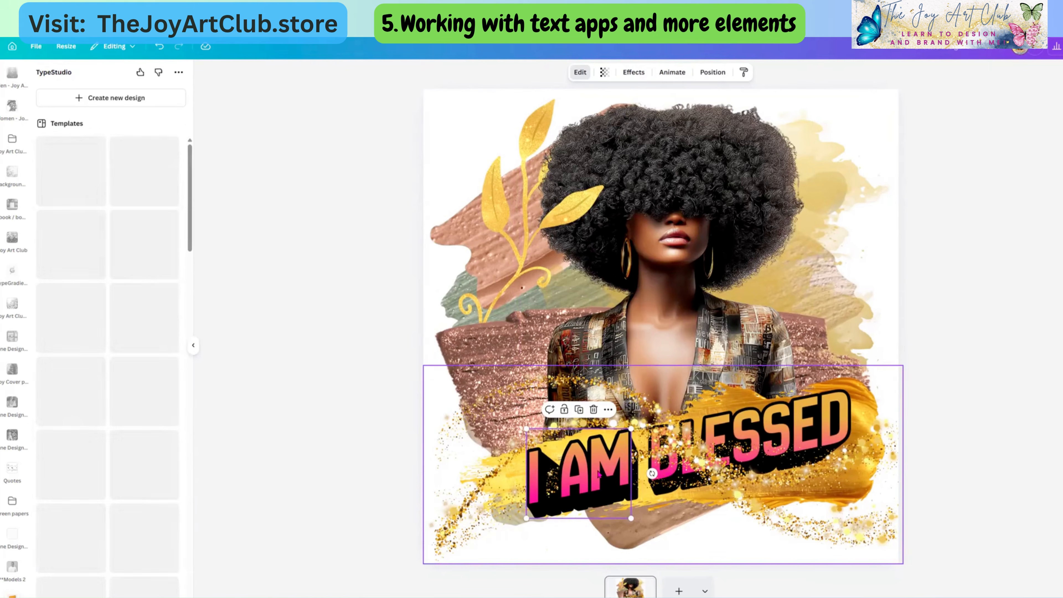
left_click(585, 470)
left_click(586, 470)
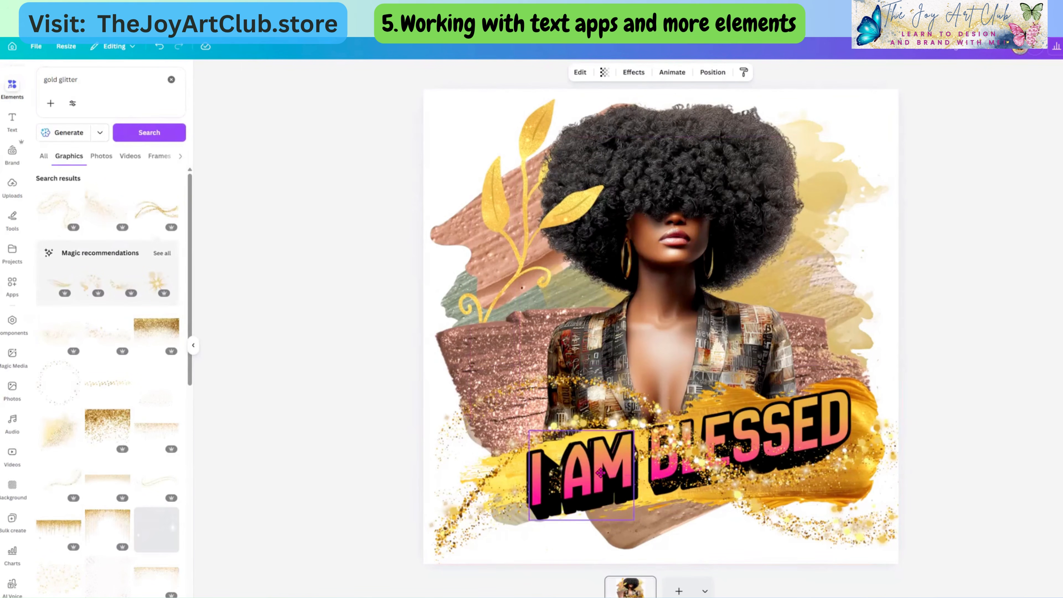
left_click_drag(601, 472, 600, 472)
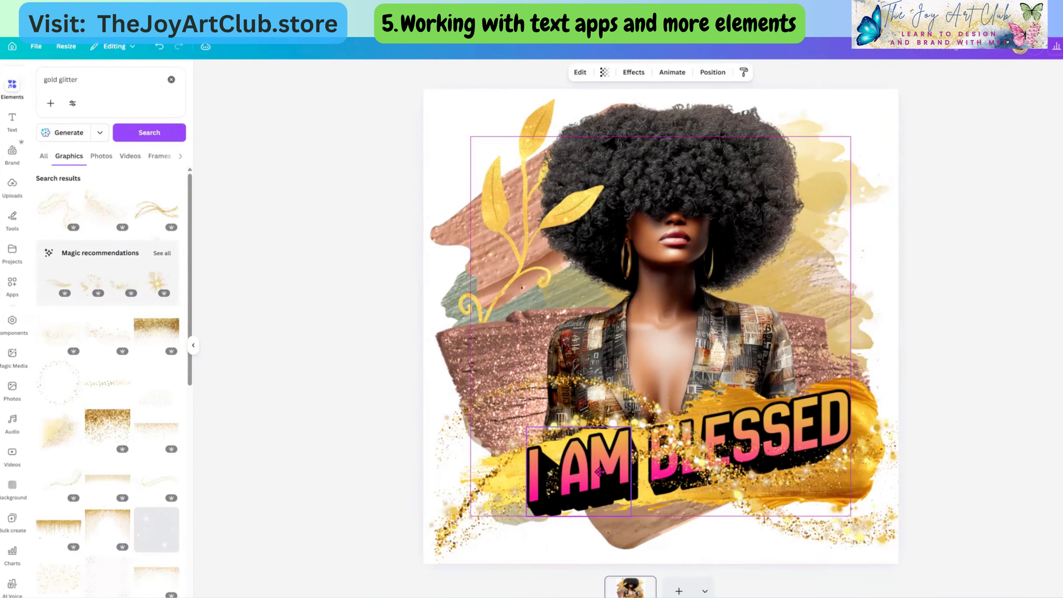
left_click(755, 528)
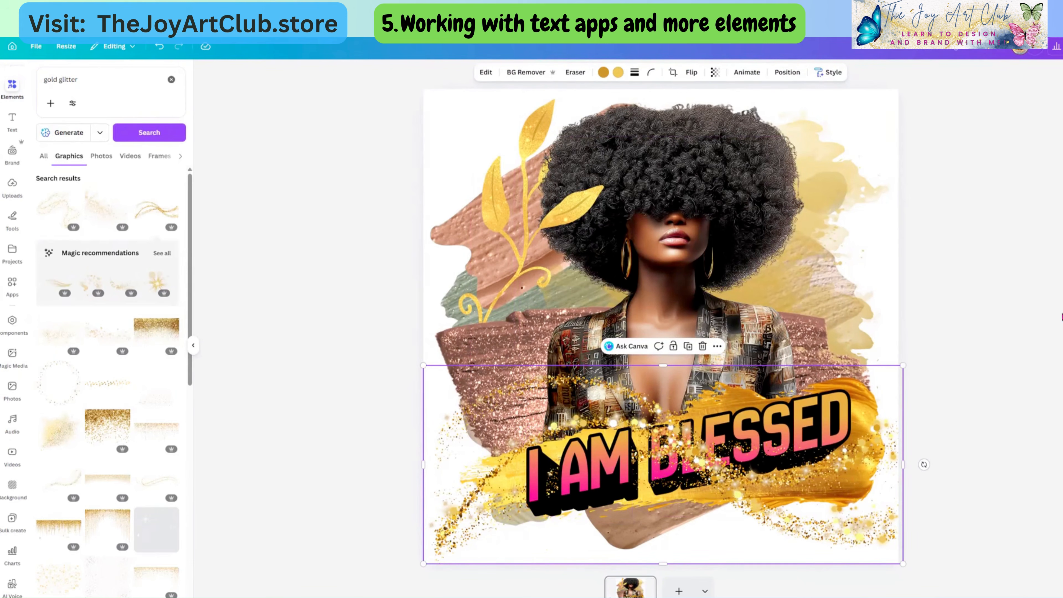
left_click(993, 310)
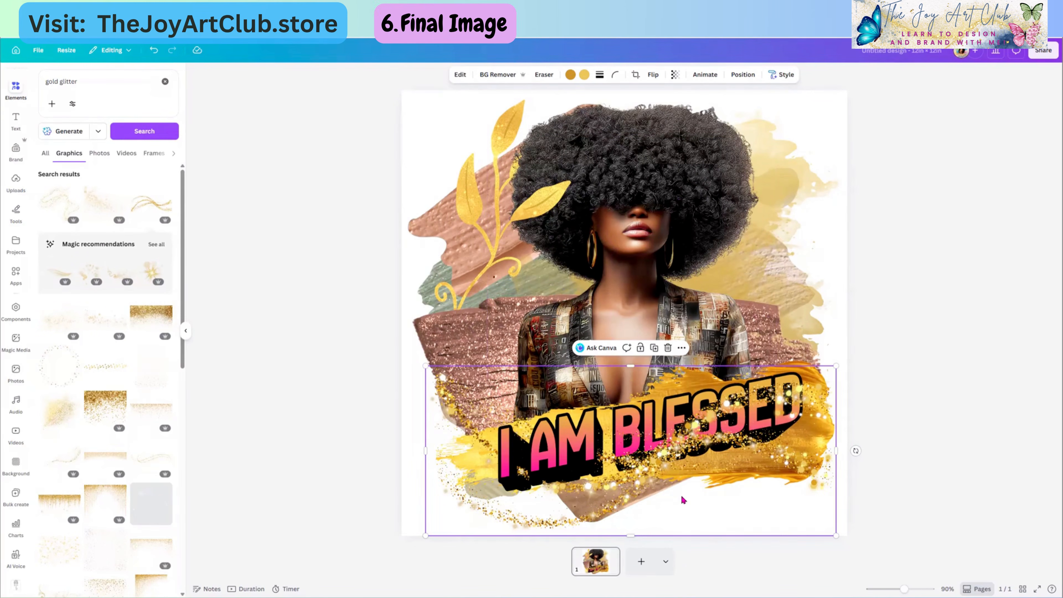
Step: Shrink the gold glitter swirl toward its lower-left corner and tilt it slightly clockwise beneath the lettering
mouse_move(684, 499)
left_mouse_down()
mouse_move(666, 498)
mouse_move(683, 497)
left_mouse_up()
left_click(709, 505)
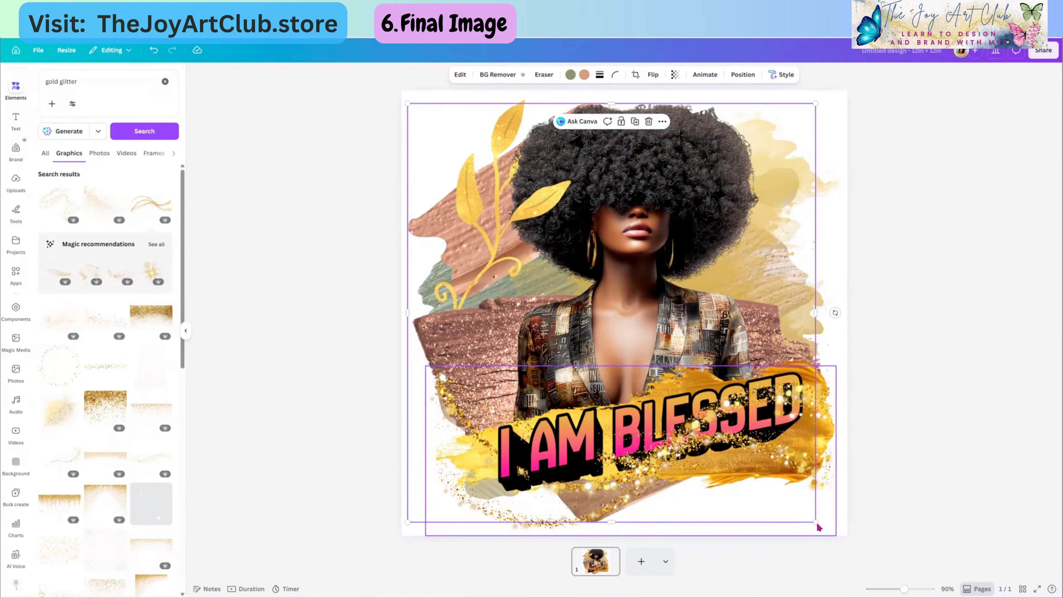
mouse_move(818, 528)
left_mouse_down()
mouse_move(774, 489)
mouse_move(816, 531)
left_mouse_up()
left_click(715, 457)
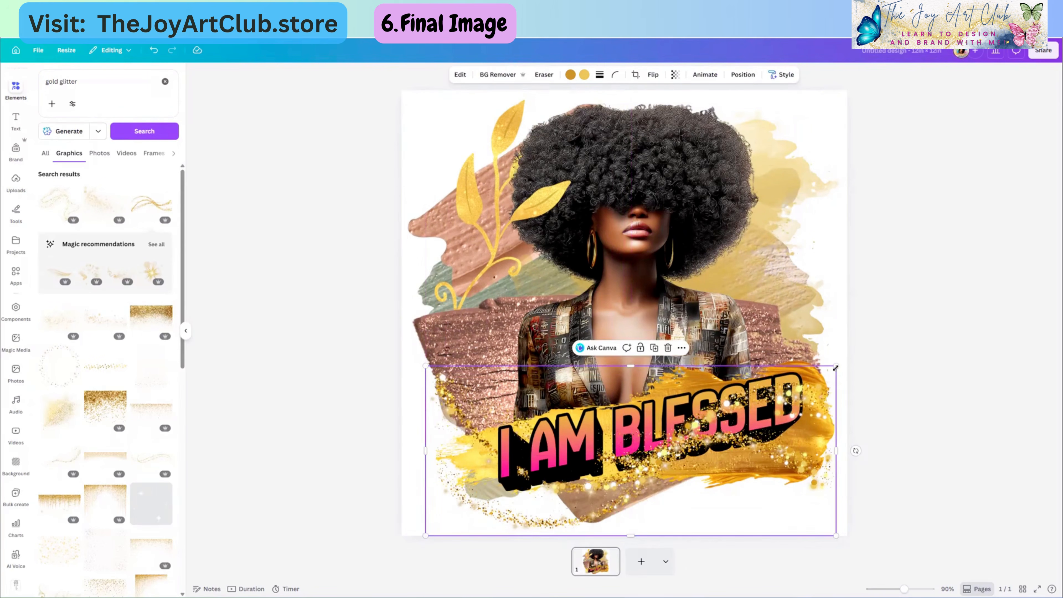
left_click_drag(834, 367, 660, 453)
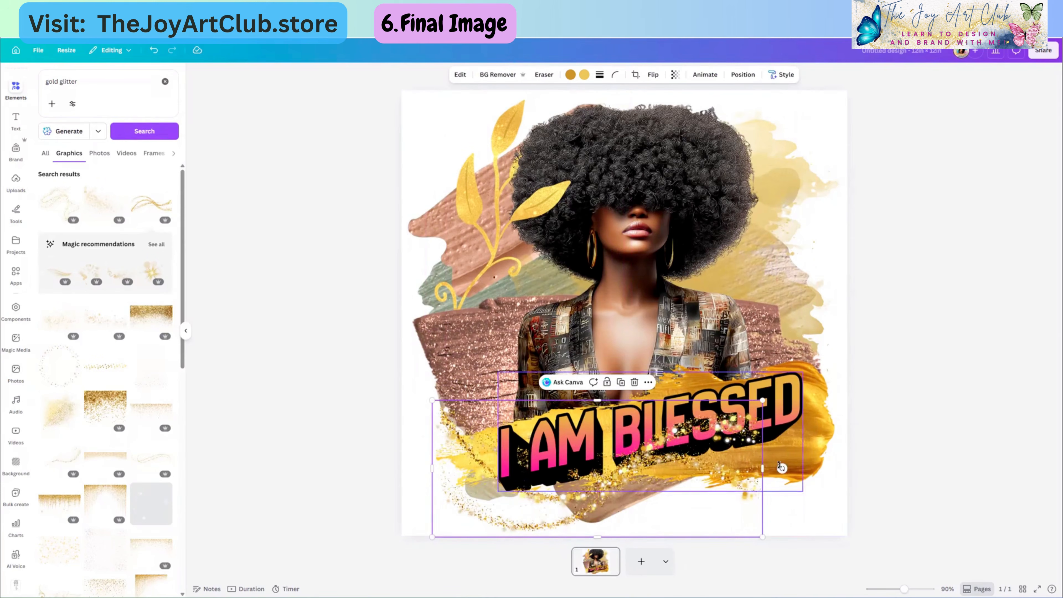
left_click_drag(781, 468, 777, 500)
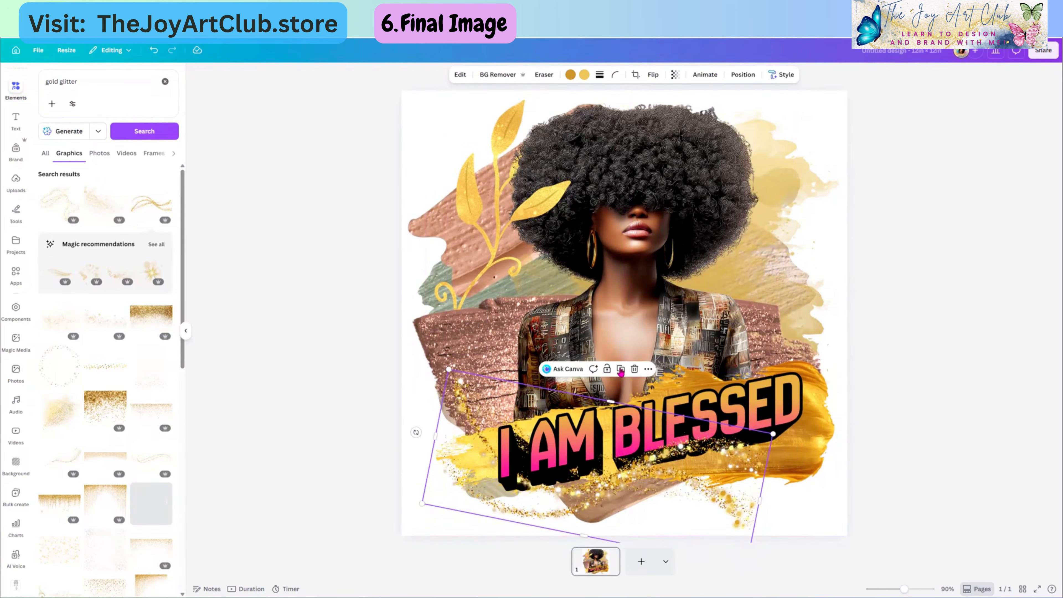
Step: Duplicate the tilted glitter swirl, offset the copy up and to the right over the lettering, and flip it horizontally
left_click_drag(646, 487, 719, 444)
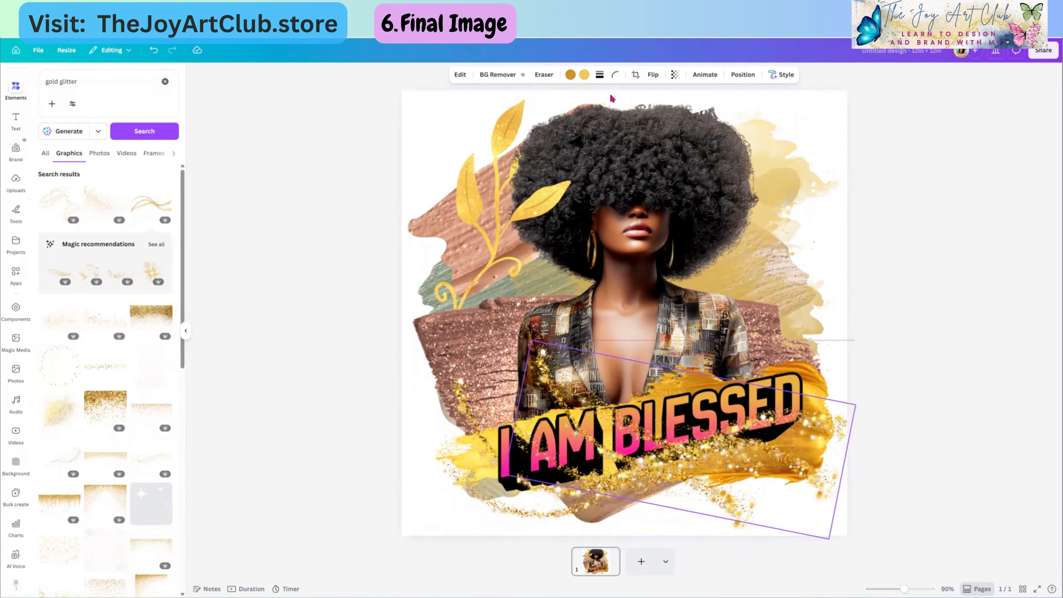
left_click(653, 75)
left_click(657, 96)
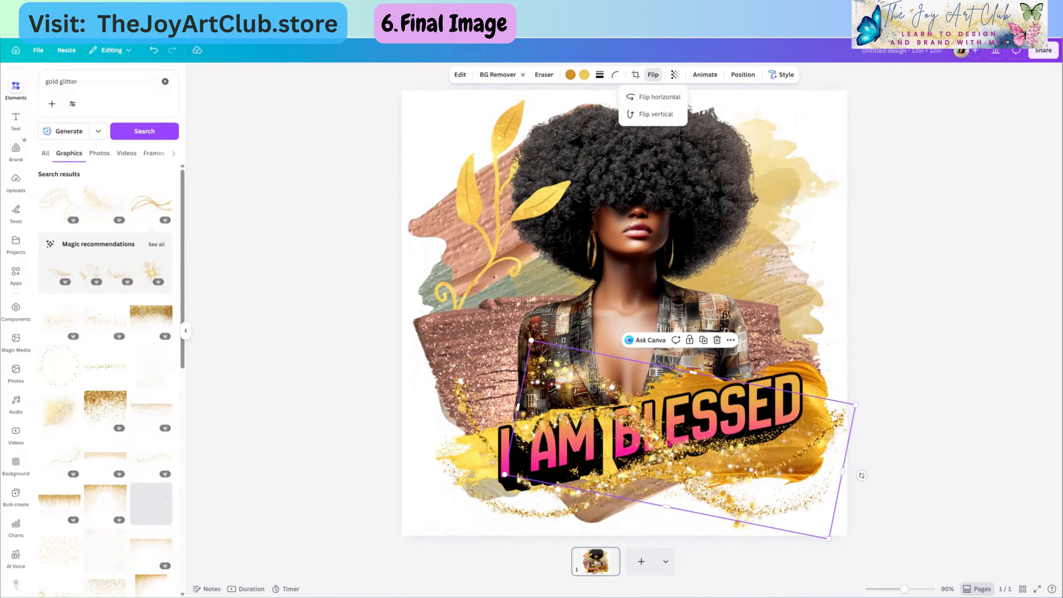
Step: Move the flipped glitter copy up across the woman's torso and rotate it counterclockwise so it rises toward the page's right edge
left_click_drag(669, 443, 631, 325)
left_click_drag(601, 393, 602, 393)
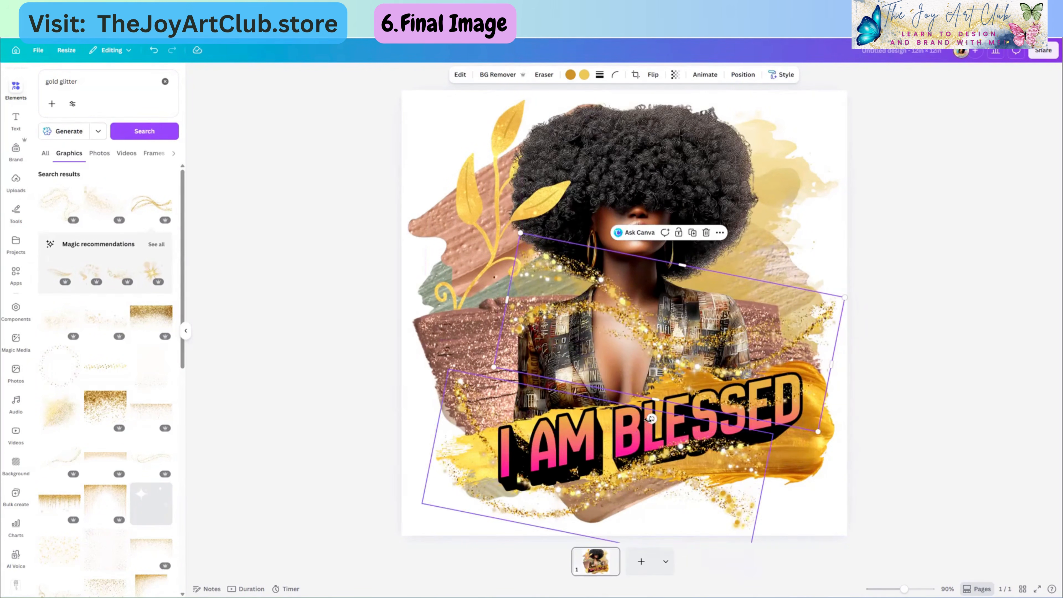
left_click_drag(651, 418, 688, 393)
left_click_drag(754, 315, 746, 321)
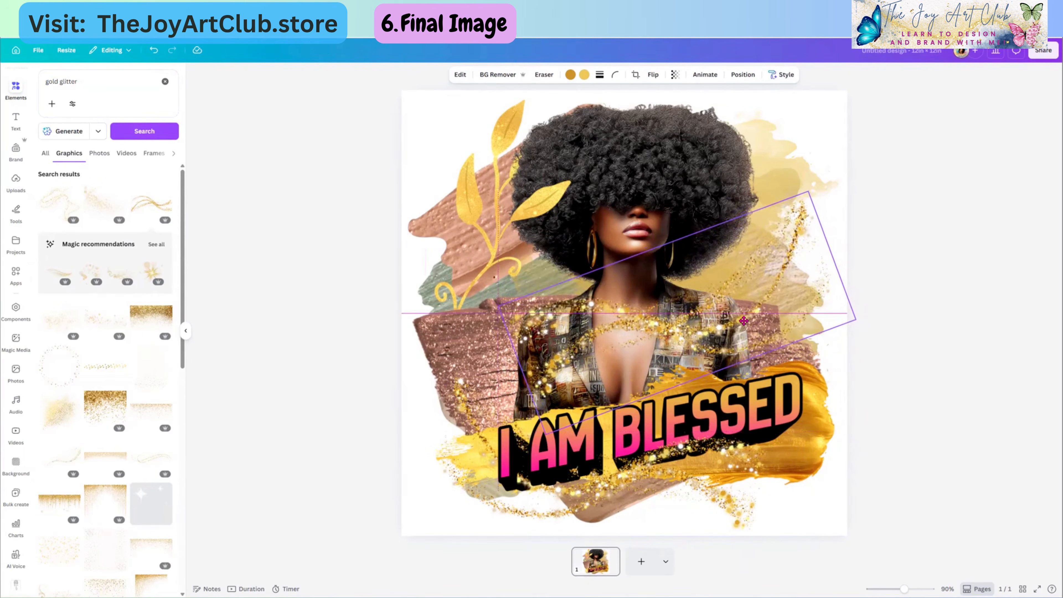
Step: Shift the lower glitter swirl slightly left, and open and close the design's sharing options
left_click(743, 487)
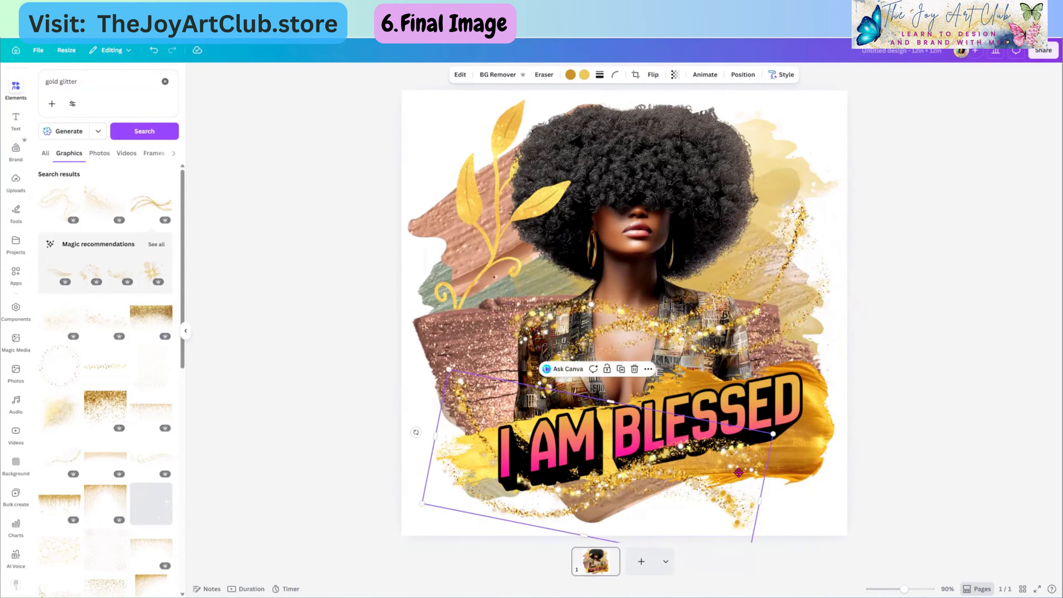
left_click_drag(744, 487, 729, 484)
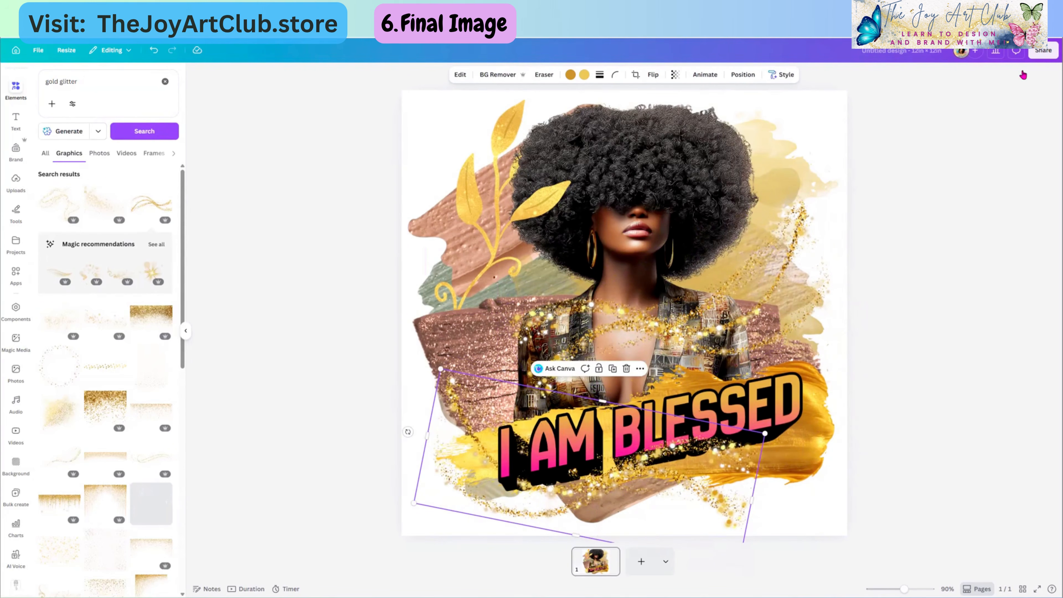
left_click(1039, 56)
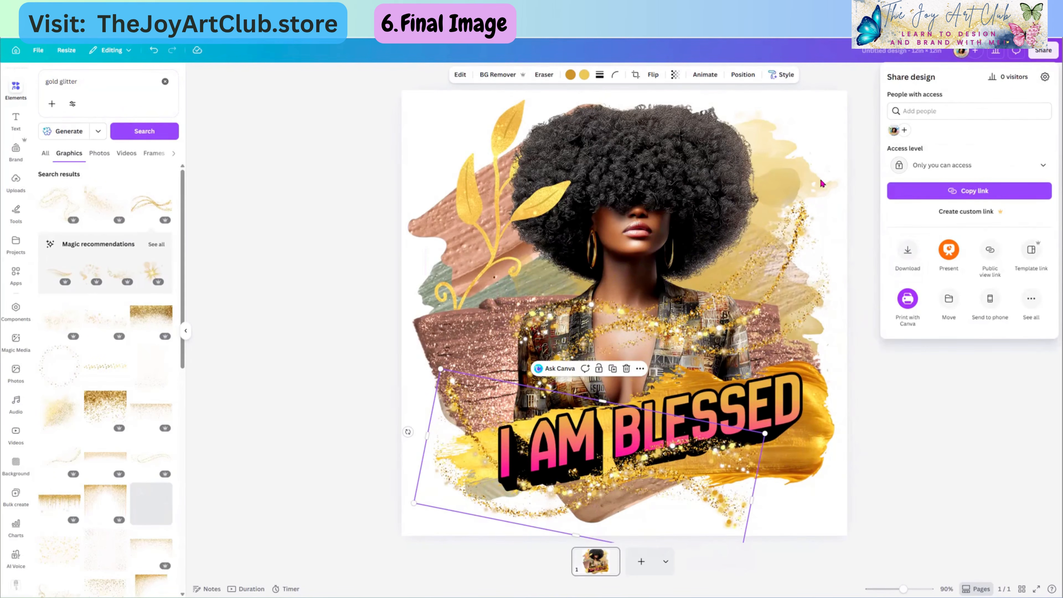
key("Escape")
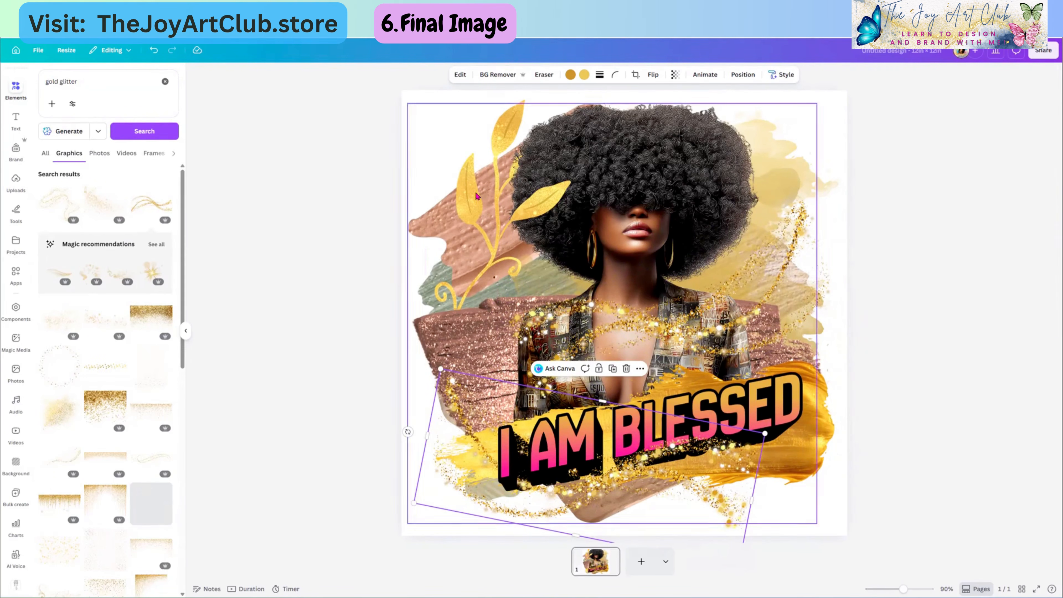